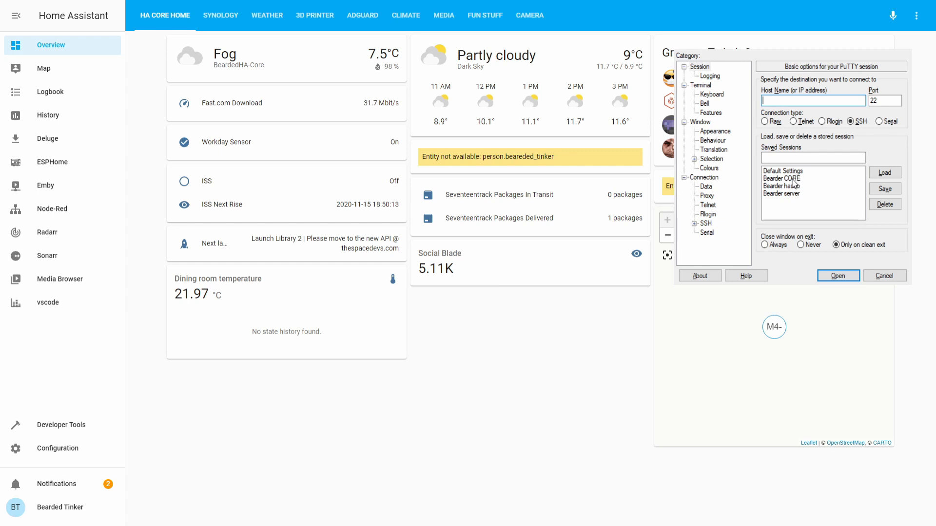
# Log in over SSH to the Bearder CORE server (192.168.1.202) with the account's username and password.
pyautogui.doubleClick(792, 179)
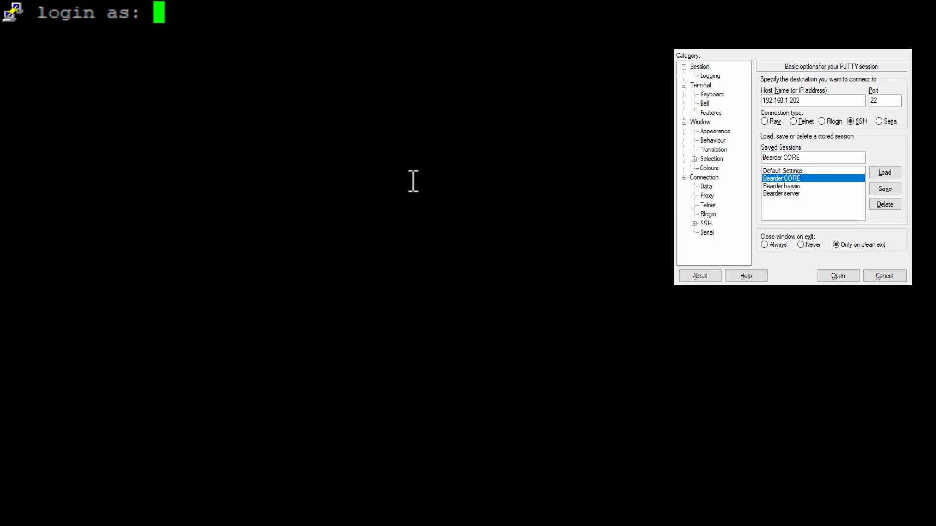
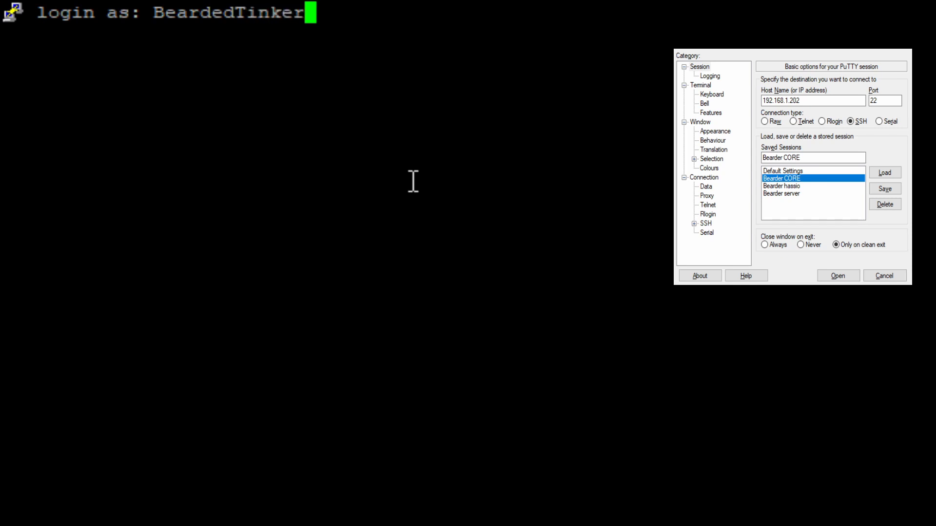
pyautogui.press('Return')
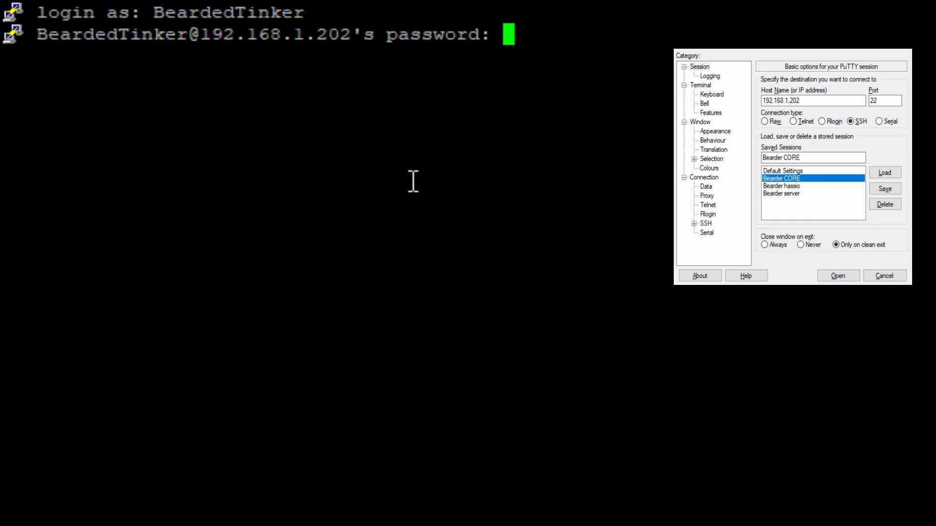
pyautogui.press('Return')
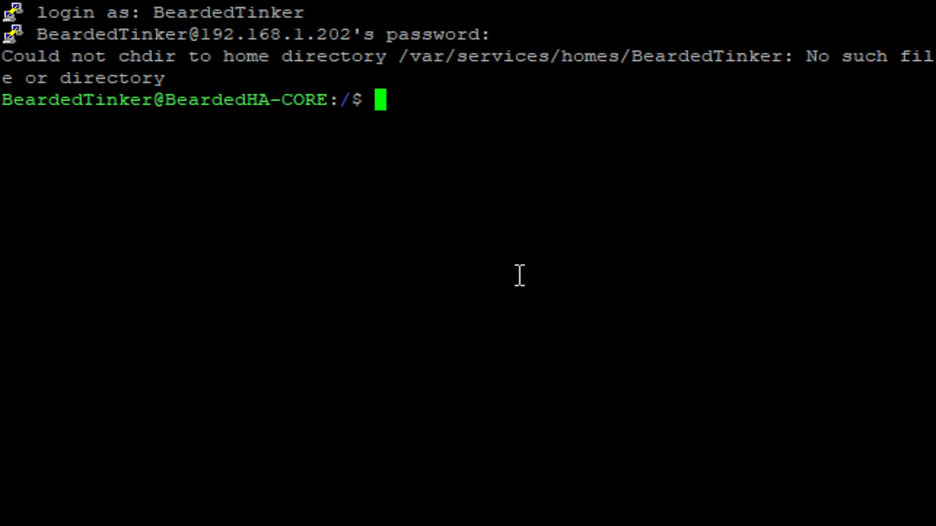
# Create /volume1/docker/zoneminder and its /volume1/docker/zoneminder/data subfolder with mkdir.
pyautogui.write('mkdir ')
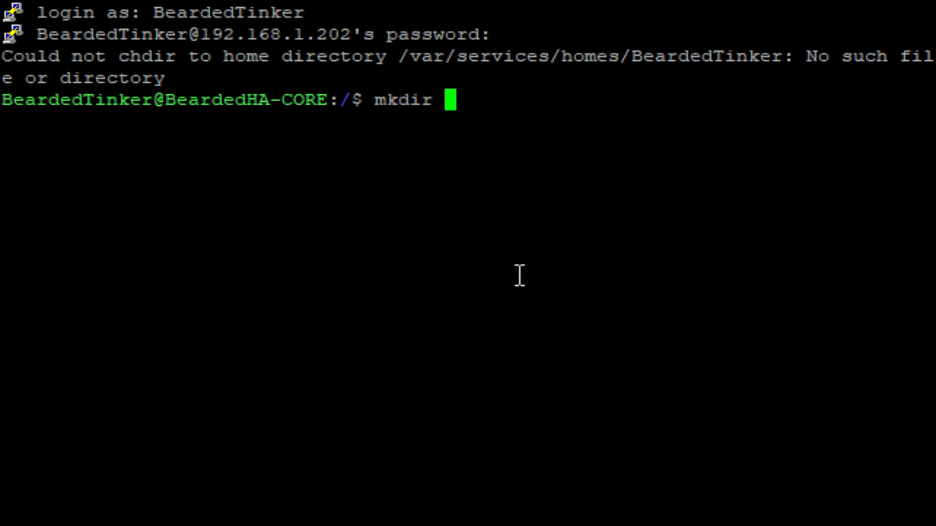
pyautogui.write('/volume1')
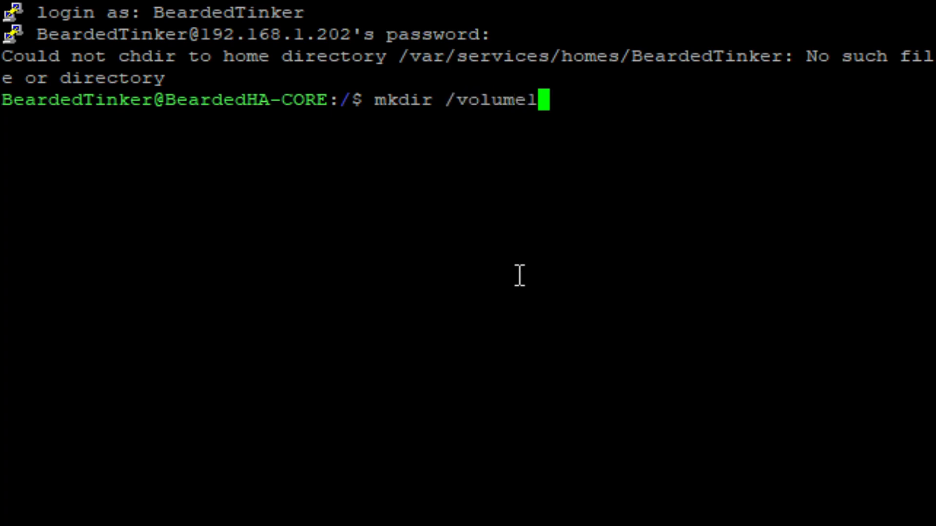
pyautogui.write('/docker')
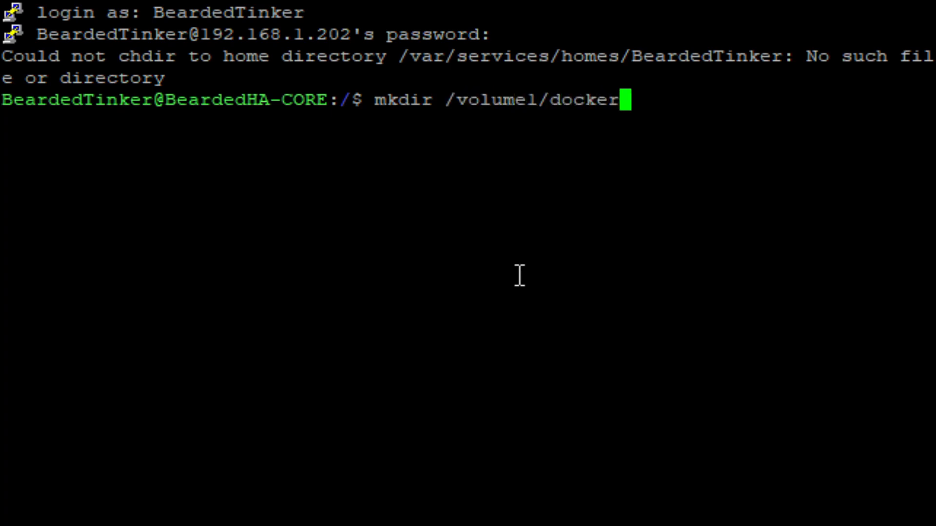
pyautogui.write('/zone')
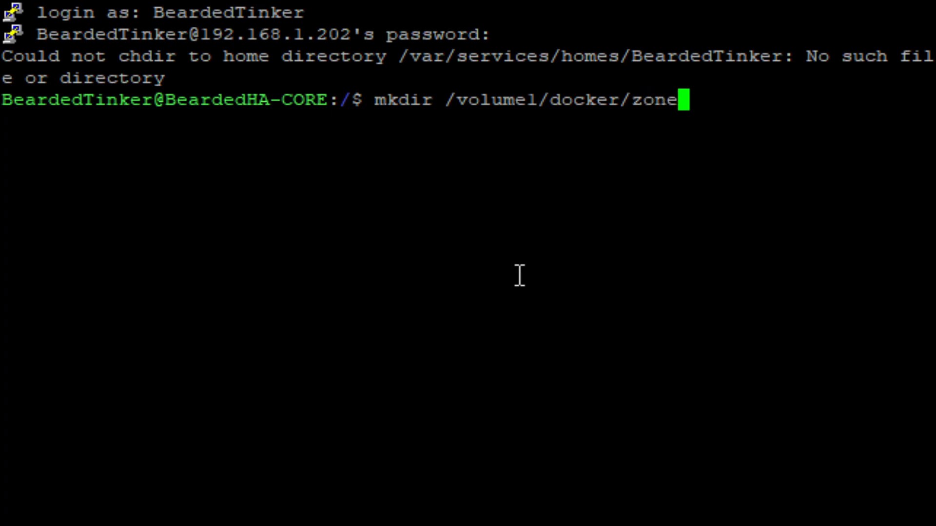
pyautogui.write('minder')
pyautogui.press('Return')
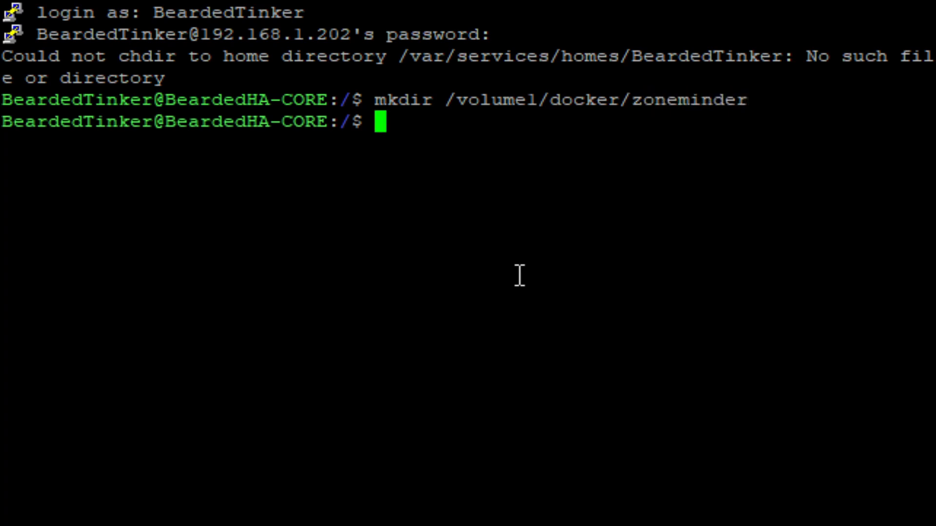
pyautogui.press('Up')
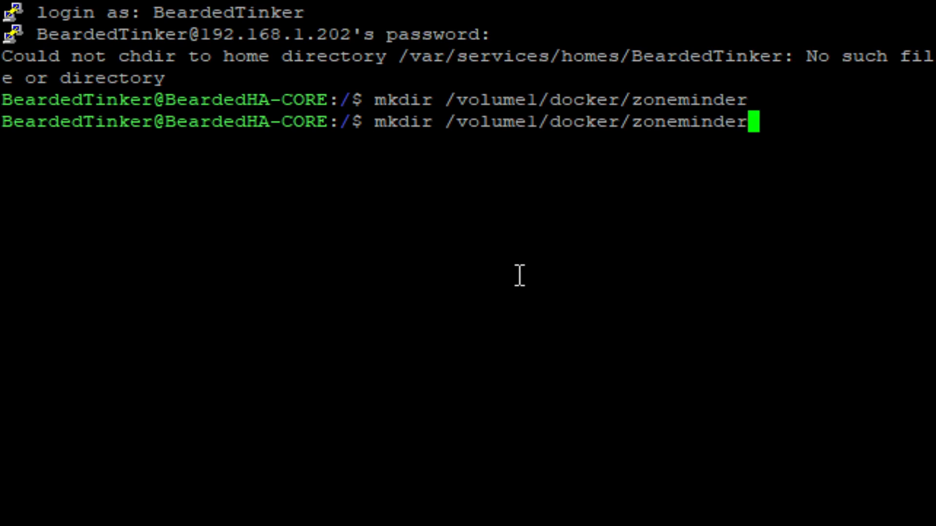
pyautogui.write('/data')
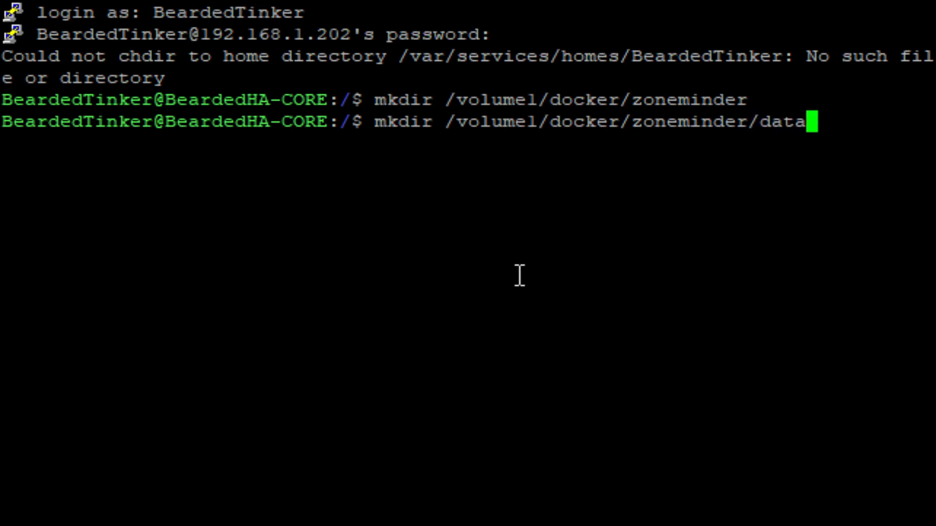
pyautogui.press('Return')
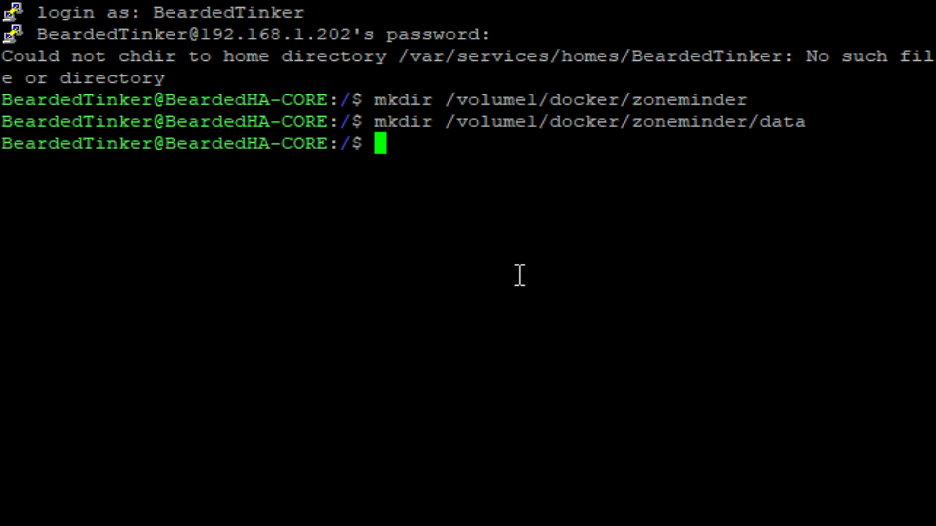
# Check the account's IDs with id (uid 1026, gid 100), then clear the terminal.
pyautogui.write('id')
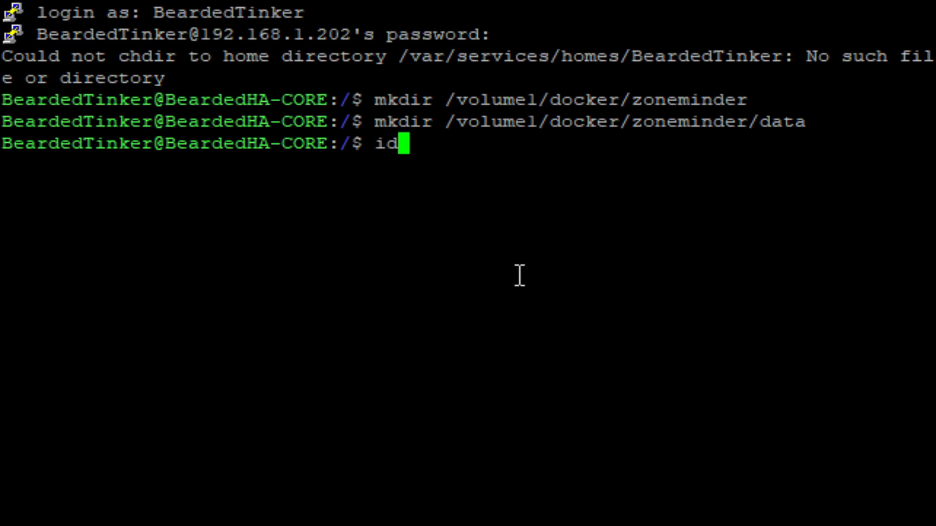
pyautogui.press('Return')
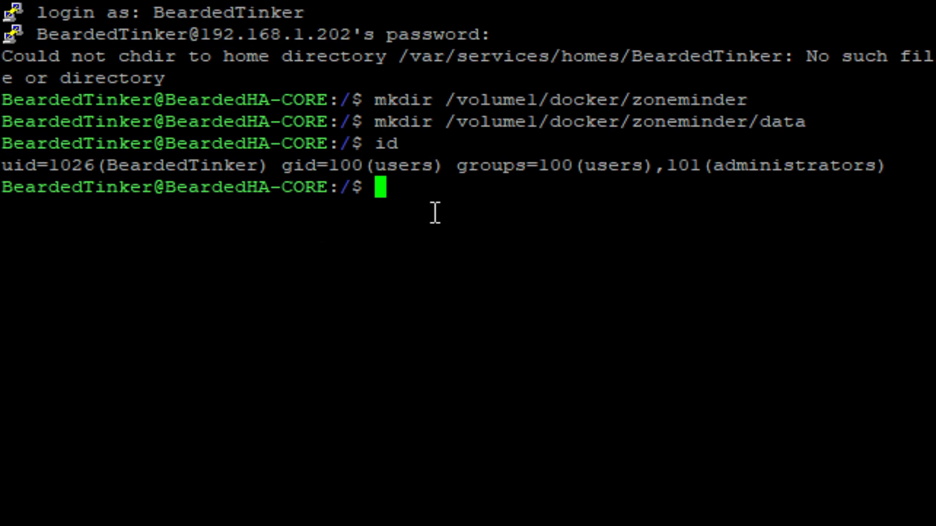
pyautogui.write('clear')
pyautogui.press('Return')
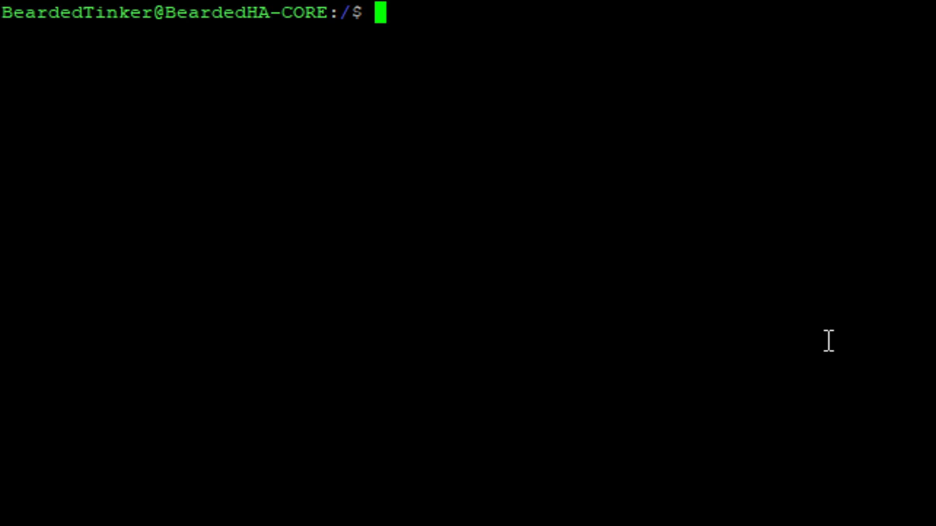
# Start typing 'sudo docker run -d --name=zoneminder --net=bridge -p' at the shell prompt.
pyautogui.write('sudo ')
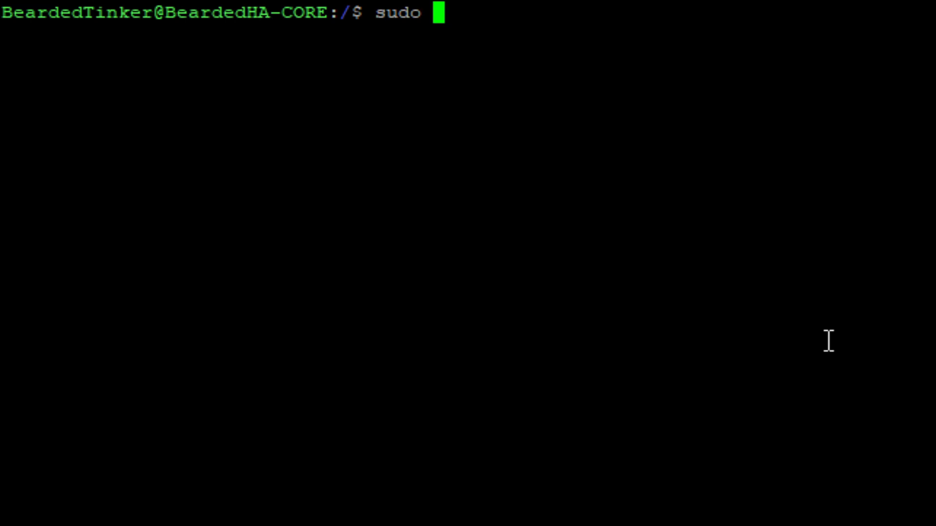
pyautogui.write('docker runb')
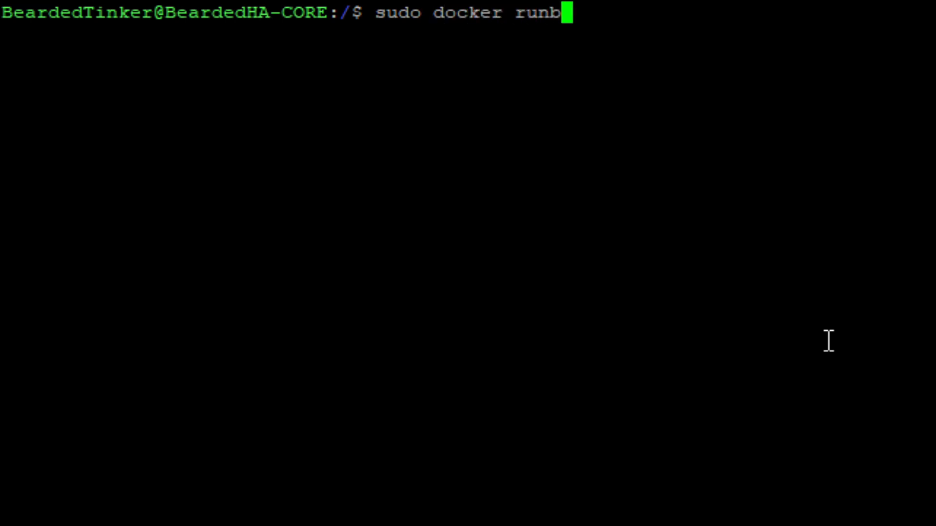
pyautogui.press('BackSpace')
pyautogui.write('-')
pyautogui.write('d ')
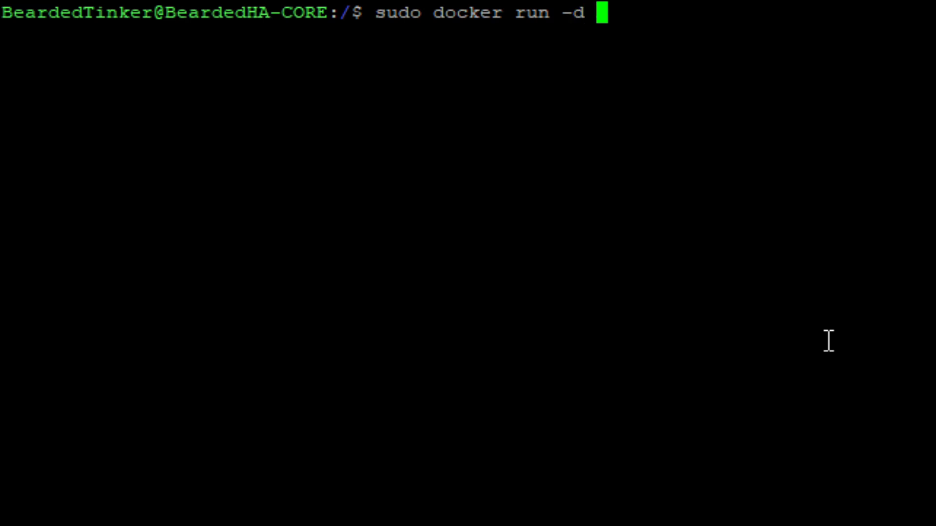
pyautogui.write('--nan')
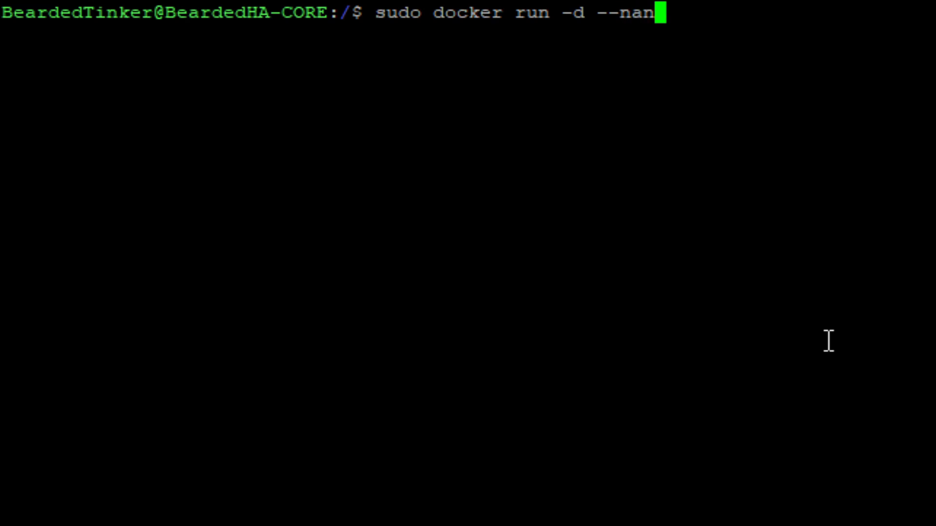
pyautogui.press('BackSpace')
pyautogui.write('me=')
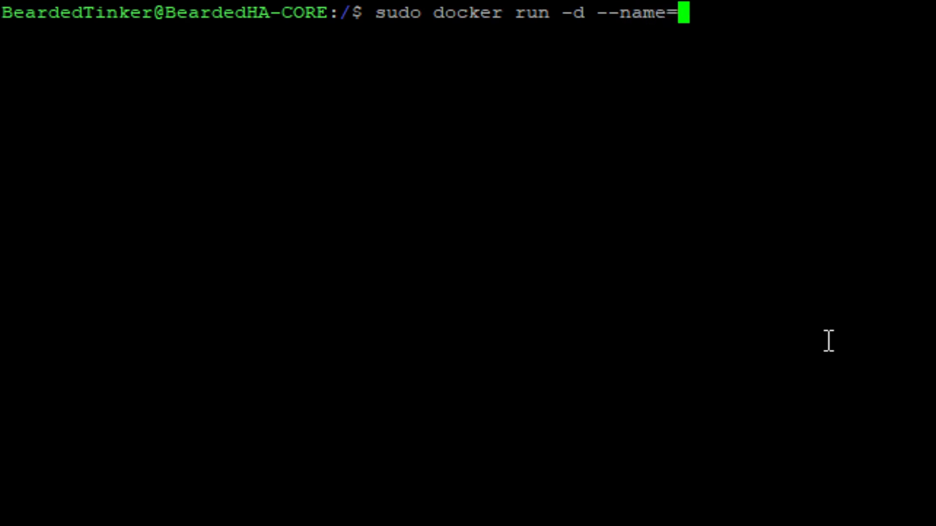
pyautogui.write('zoneminder')
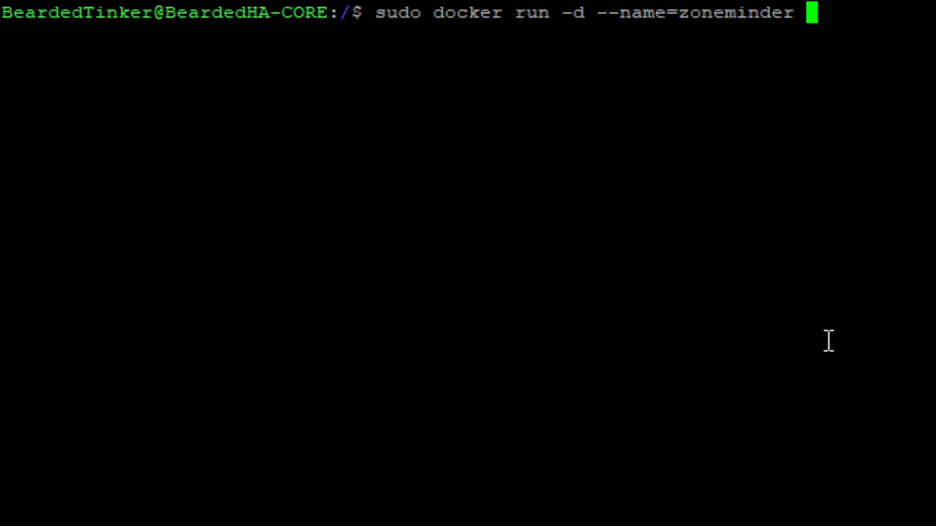
pyautogui.write(' --net')
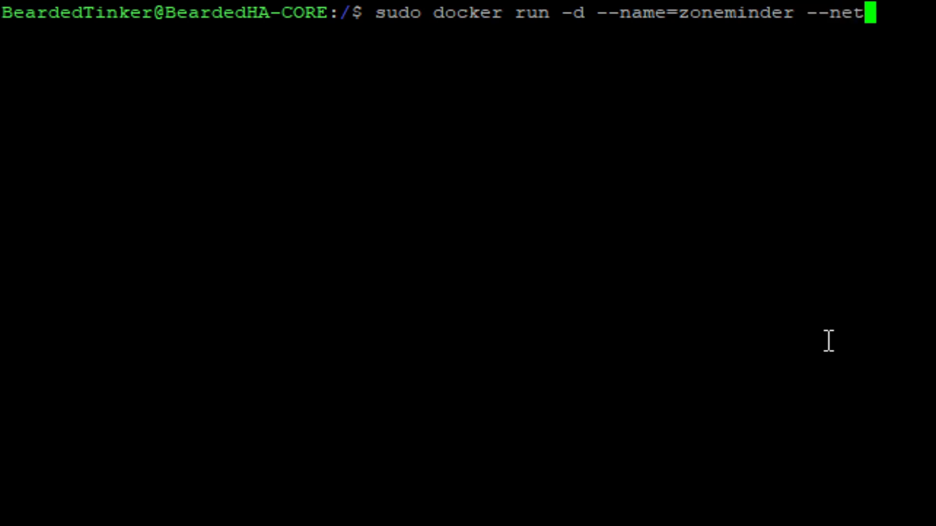
pyautogui.write('=bridge')
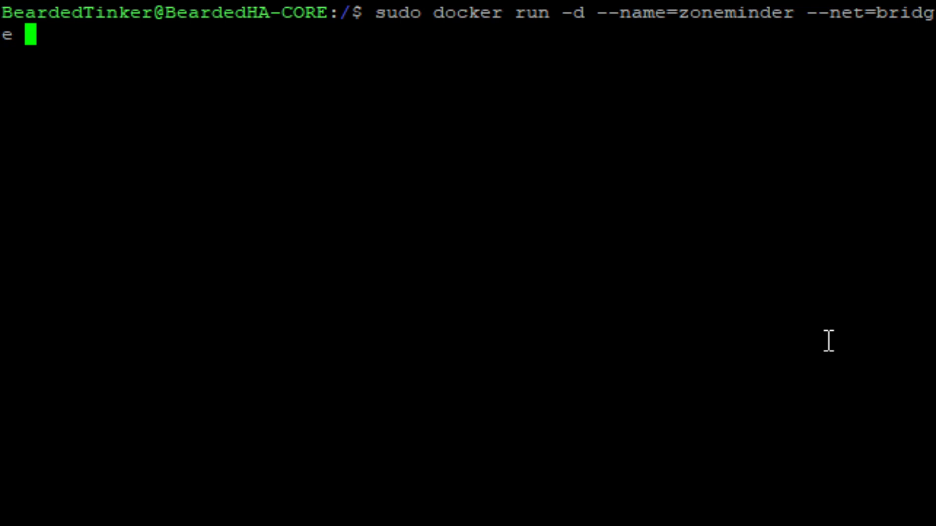
pyautogui.write('-p')
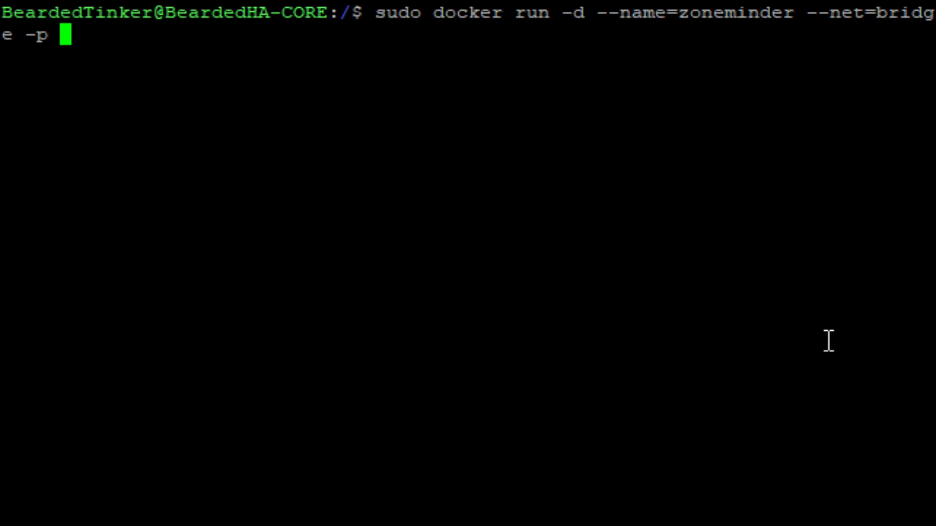
# Add port mappings 8223:80/tcp and 9223:9000/tcp plus -e TZ=Europe/Zagreb to the command.
pyautogui.write('8223')
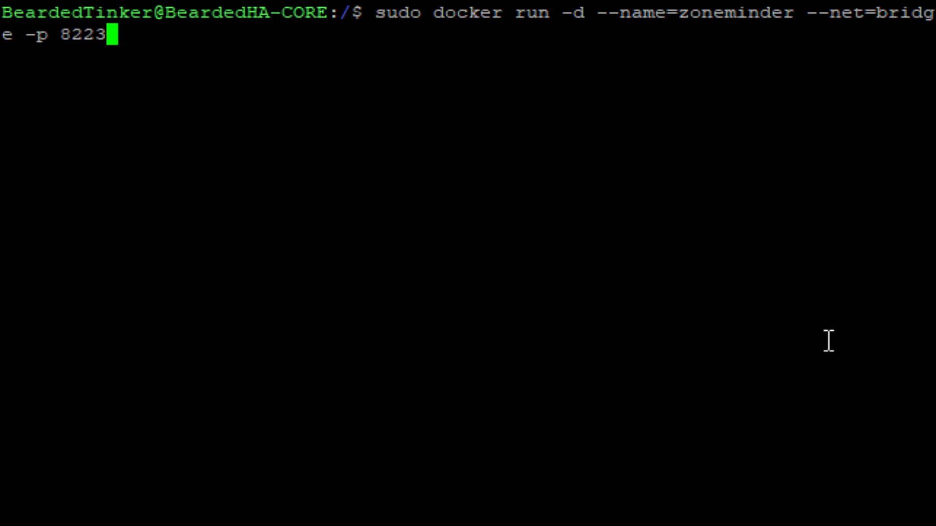
pyautogui.write(':')
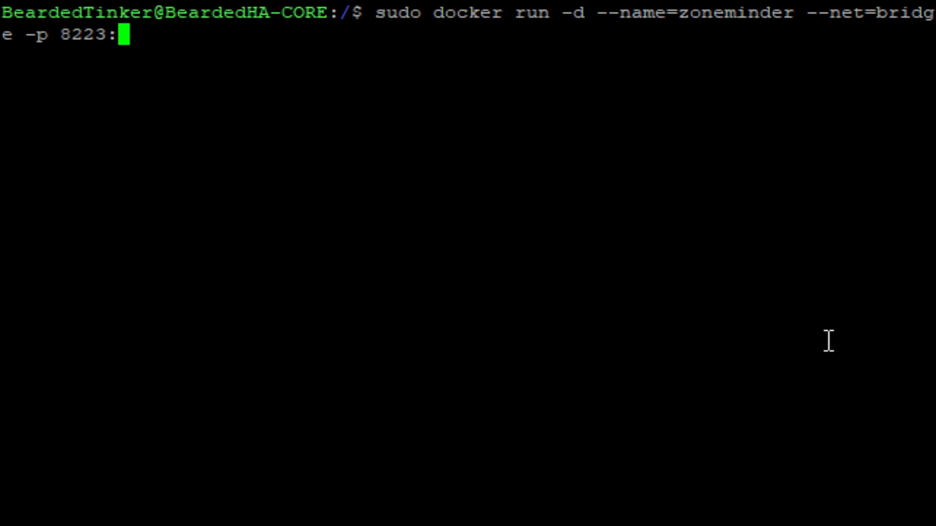
pyautogui.write('80')
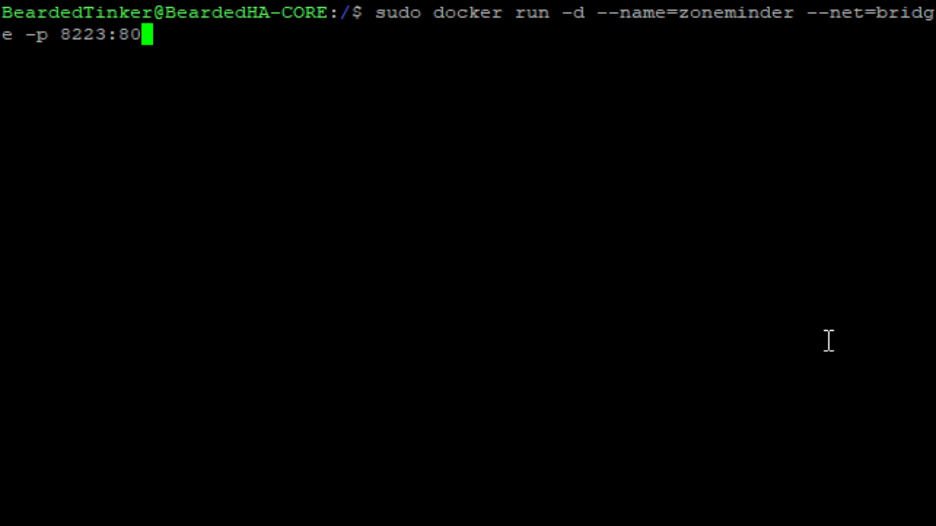
pyautogui.write('/tcp')
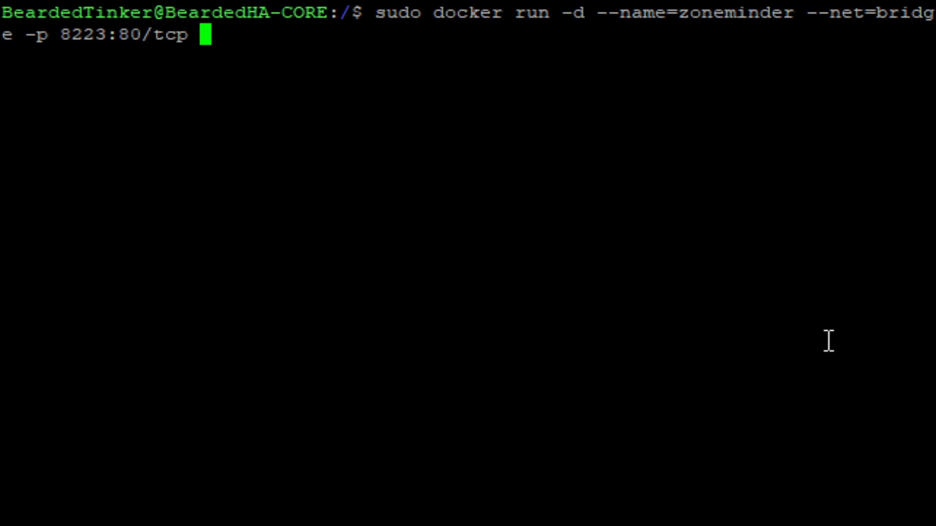
pyautogui.write(' -p ')
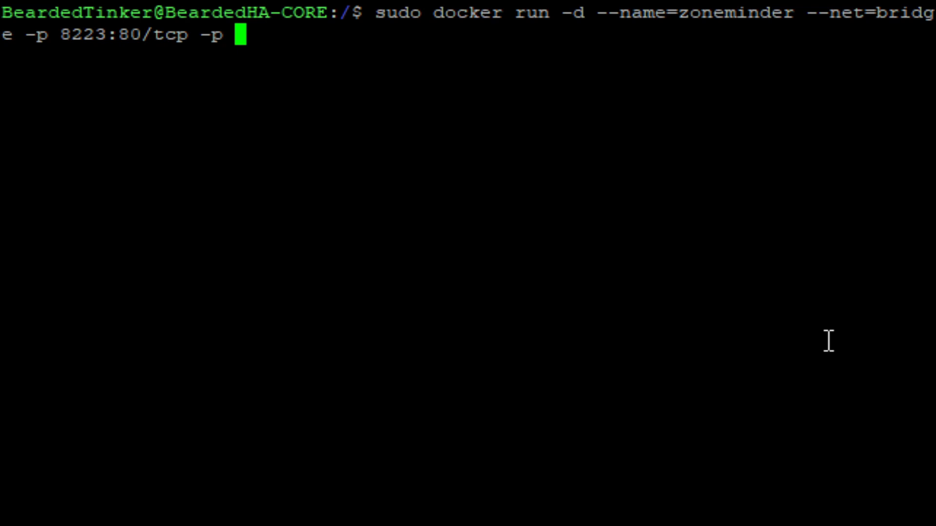
pyautogui.write('9223')
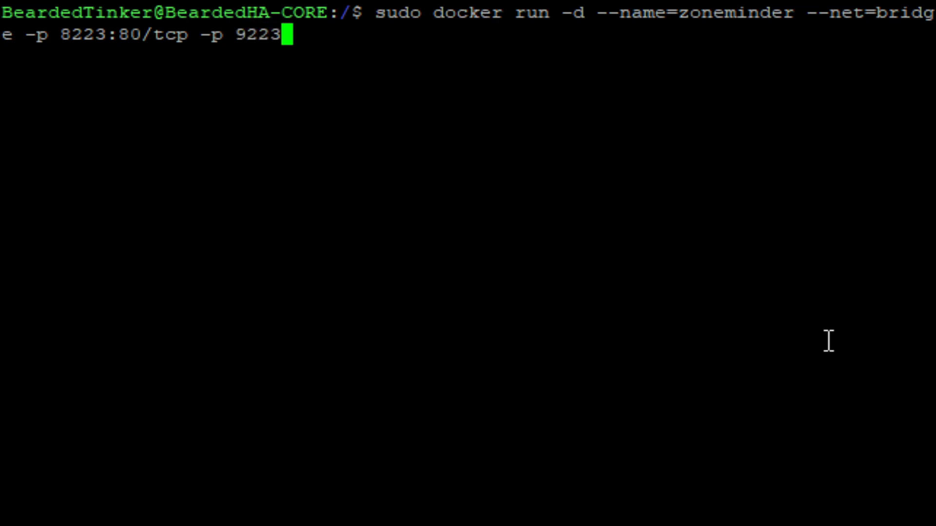
pyautogui.write(':')
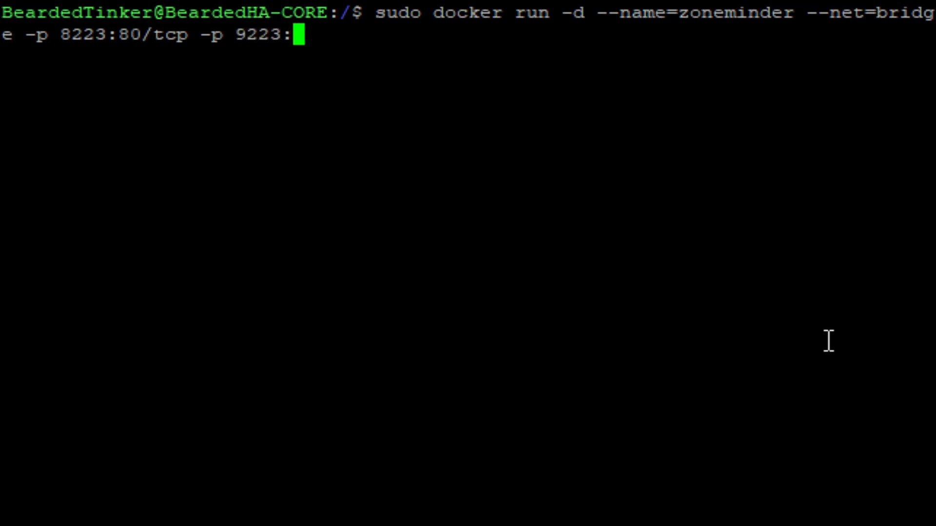
pyautogui.write('9000')
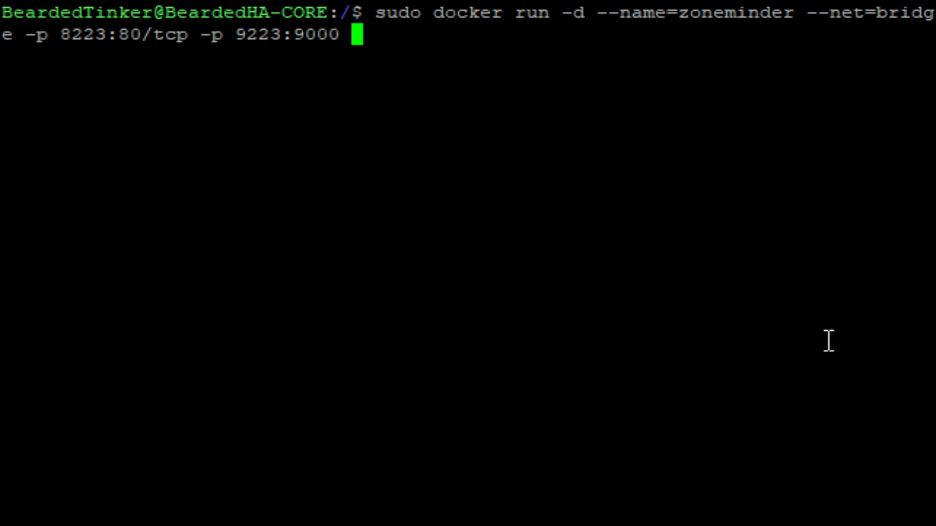
pyautogui.press('BackSpace')
pyautogui.write('/tcp ')
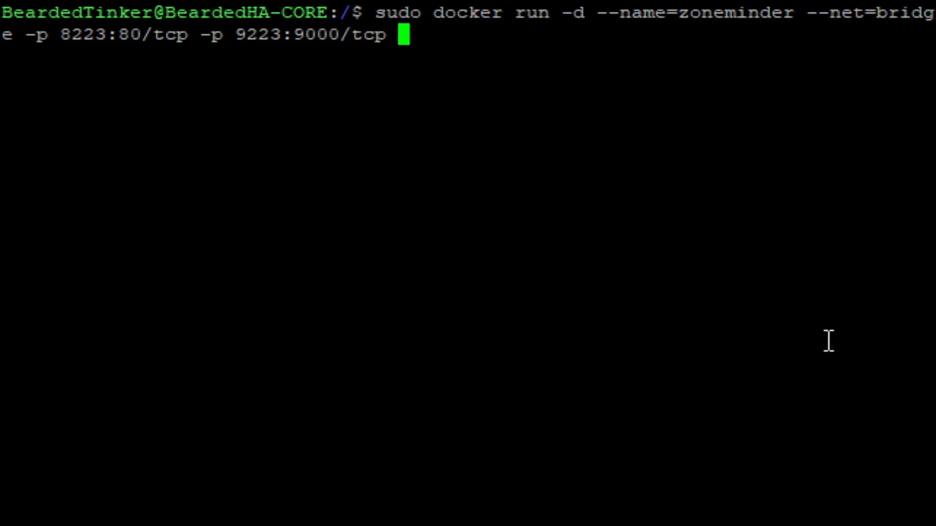
pyautogui.write('-e')
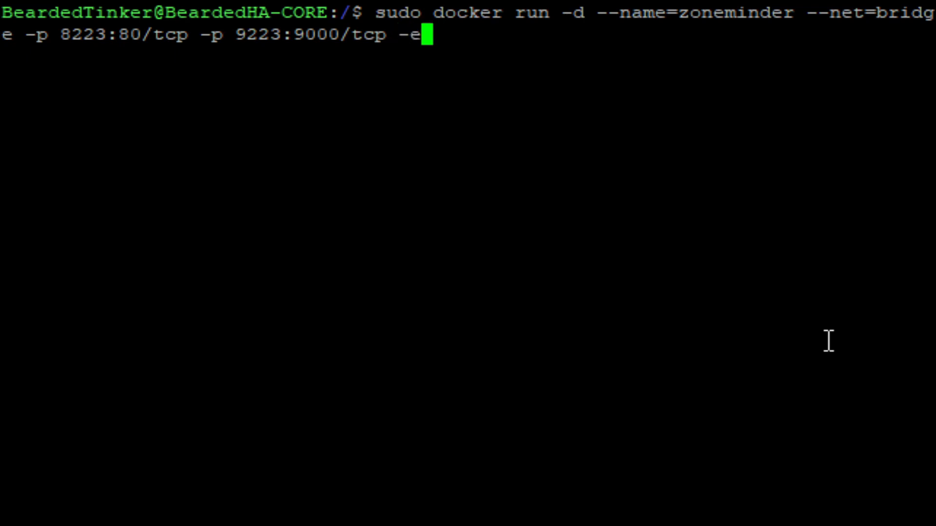
pyautogui.write(' TZ')
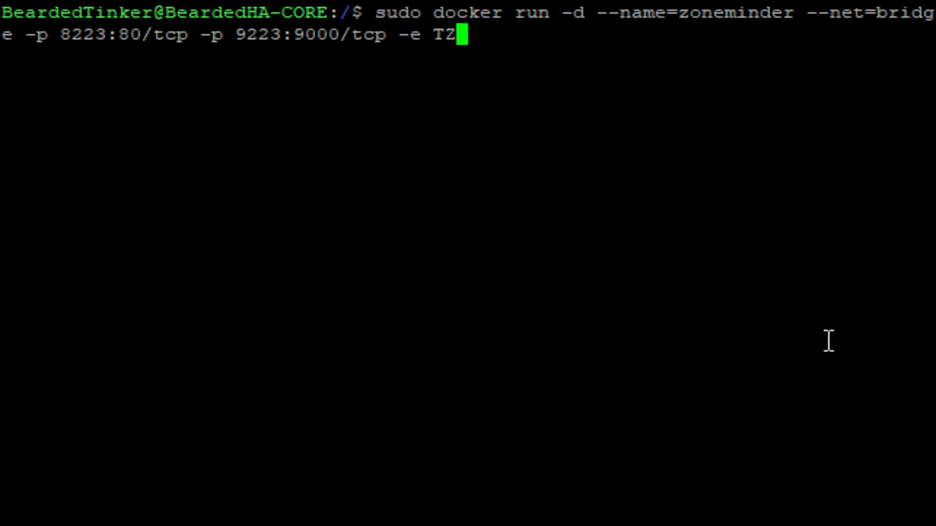
pyautogui.write('=')
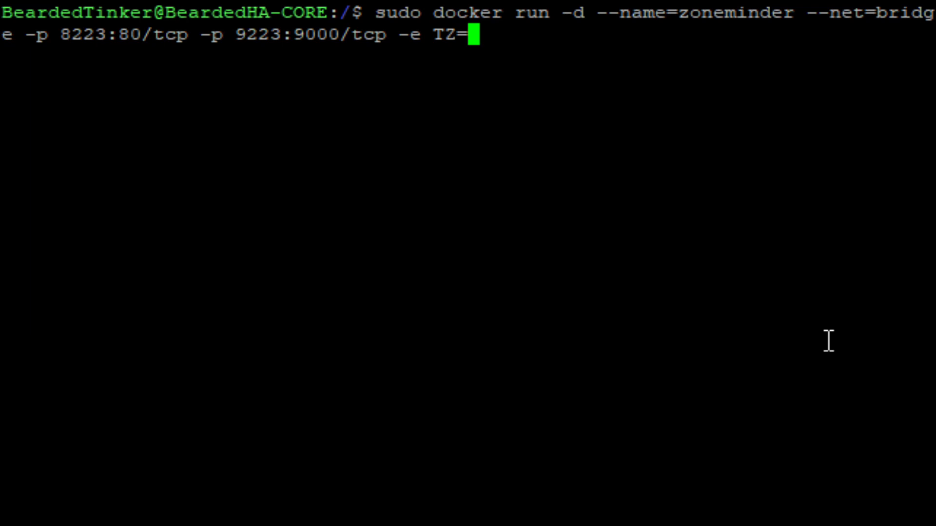
pyautogui.write('Europe/')
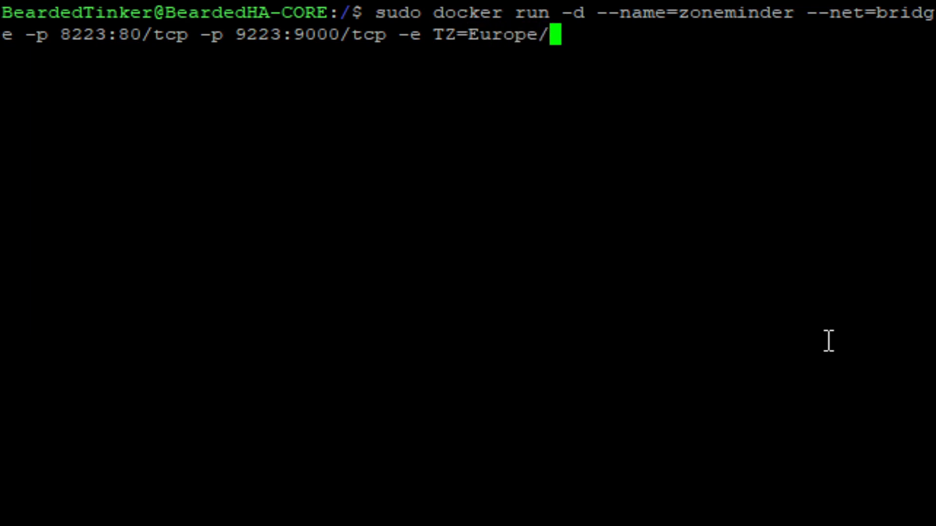
pyautogui.write('Zagreb')
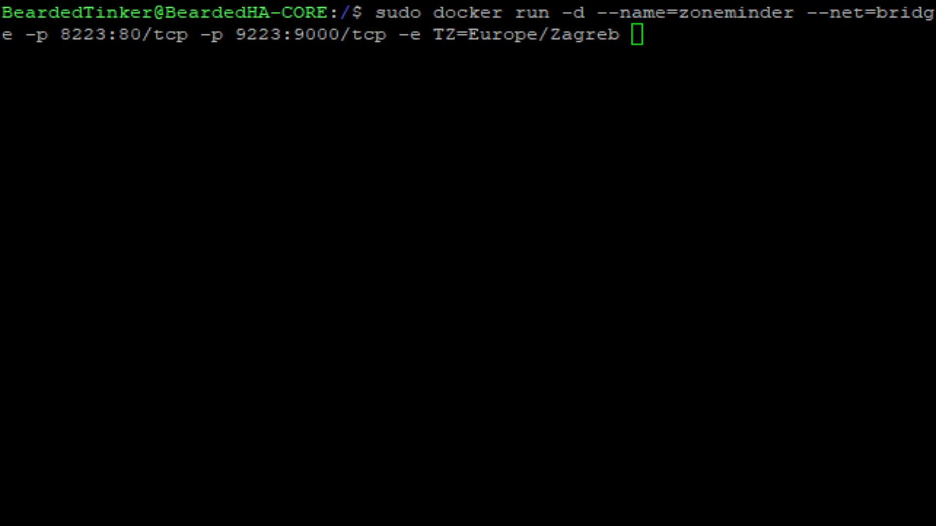
# Append --privileged=true to the docker run command.
pyautogui.click(416, 248)
pyautogui.write('--pri')
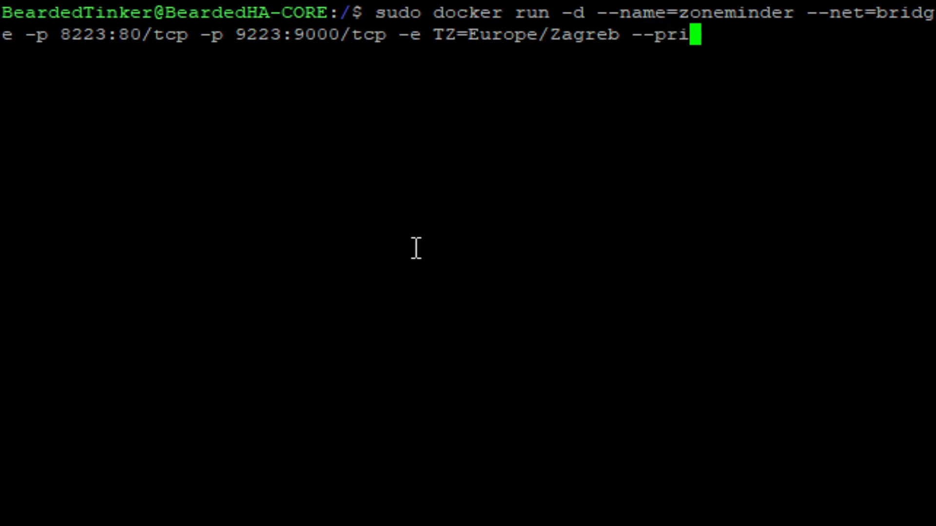
pyautogui.write('vil')
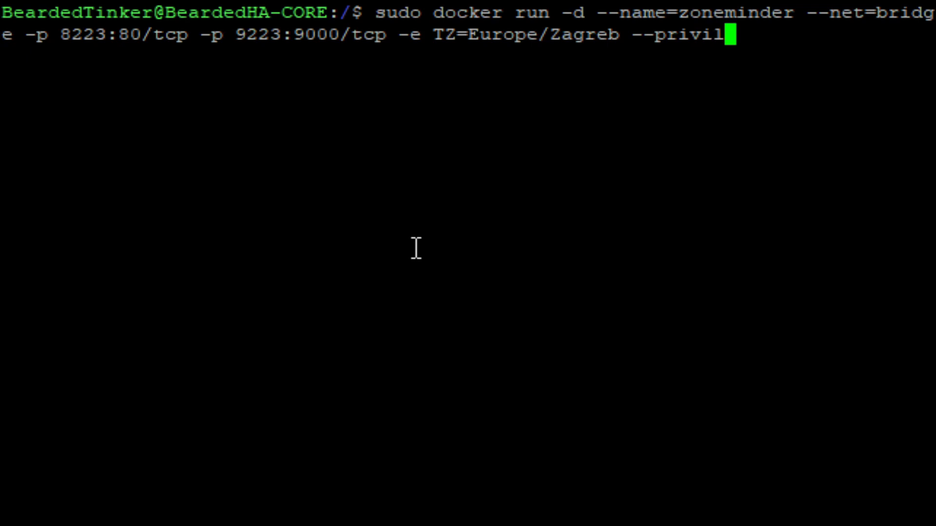
pyautogui.write('e')
pyautogui.write('ge')
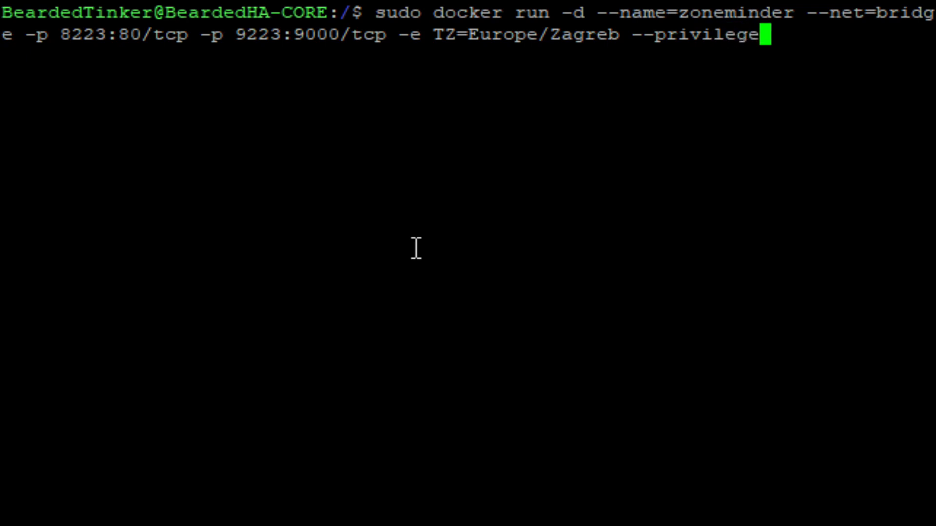
pyautogui.write('d=')
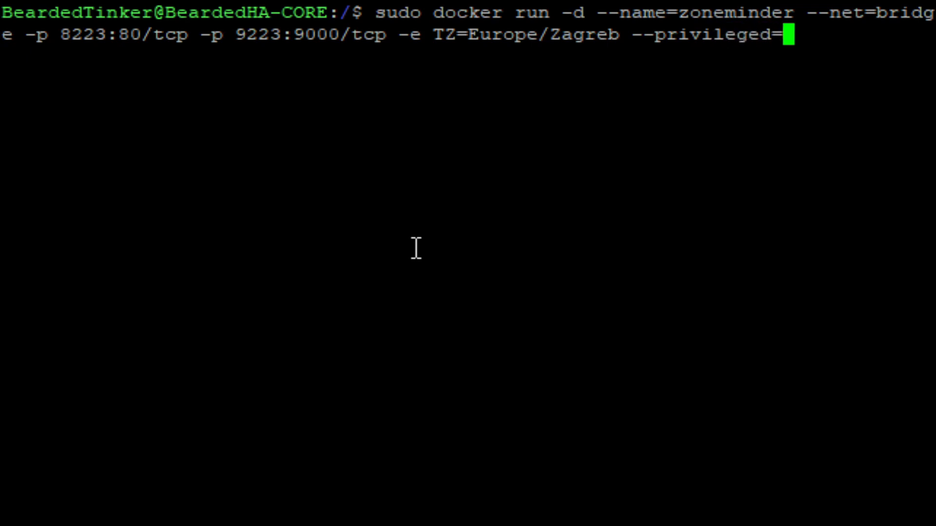
pyautogui.write('tu')
pyautogui.press('BackSpace')
pyautogui.write('re')
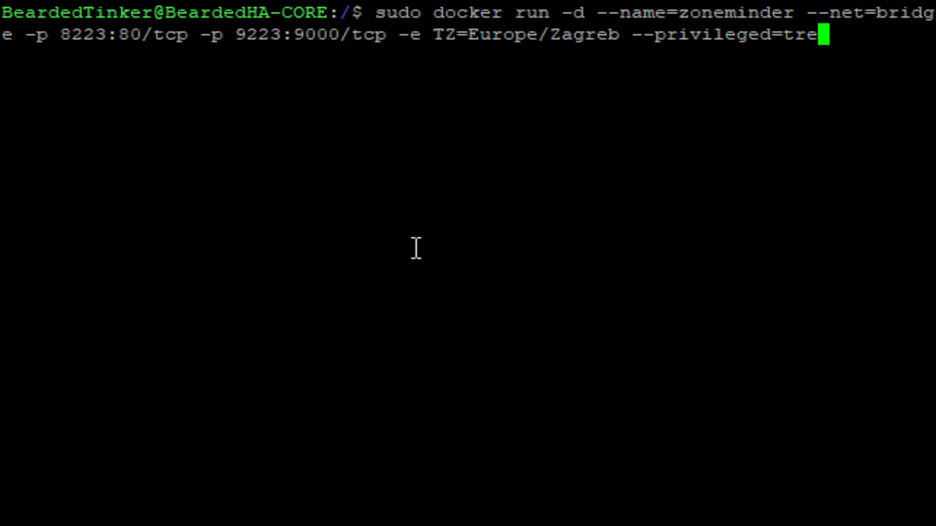
pyautogui.press('BackSpace')
pyautogui.write('ue')
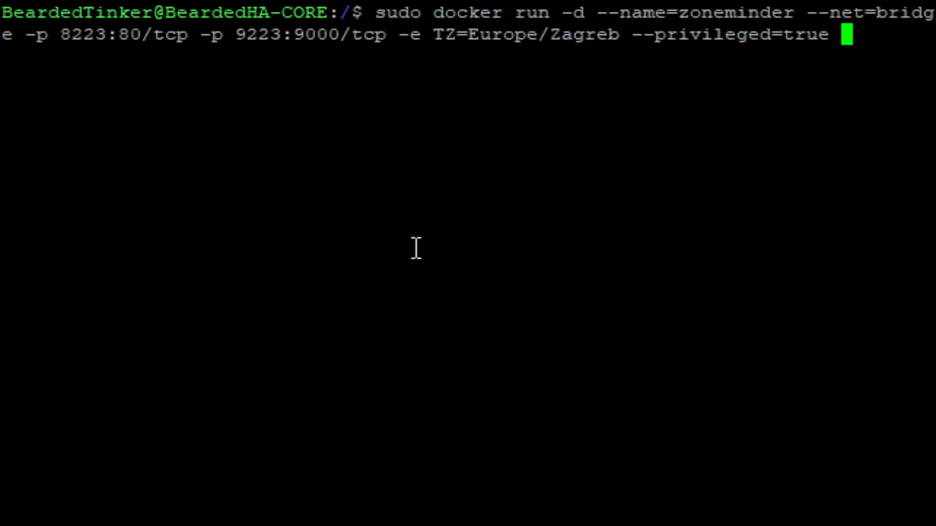
# Append -e SHMEM="50%" -e PUID=1026 -e PGID=100 to the docker run command.
pyautogui.write('-e ')
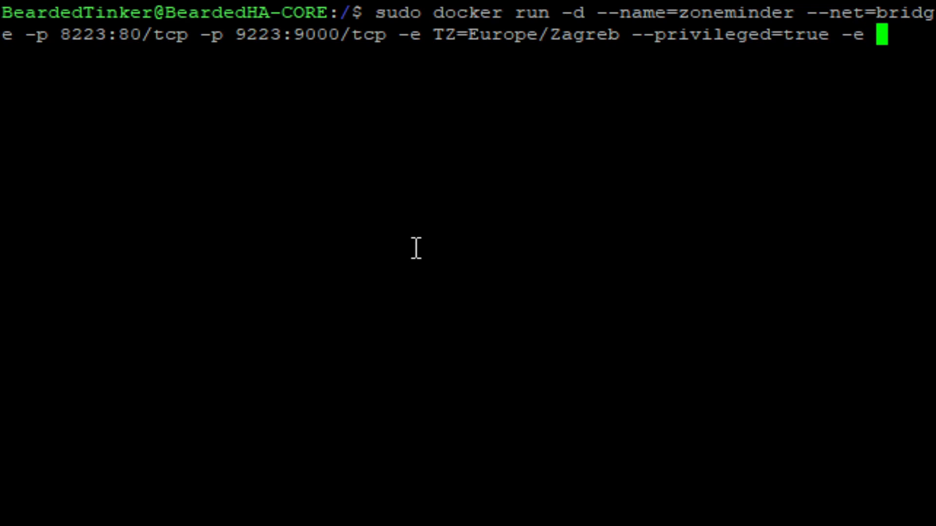
pyautogui.write('SH')
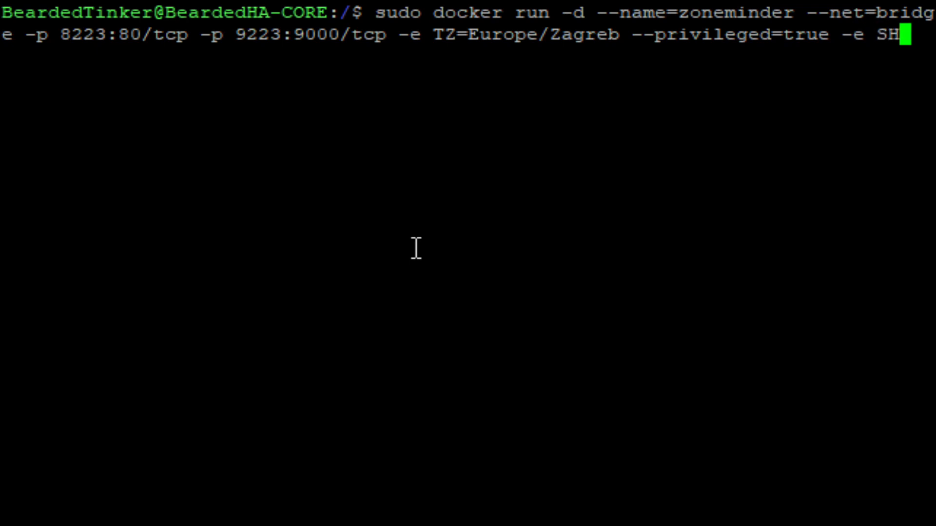
pyautogui.write('MEM=')
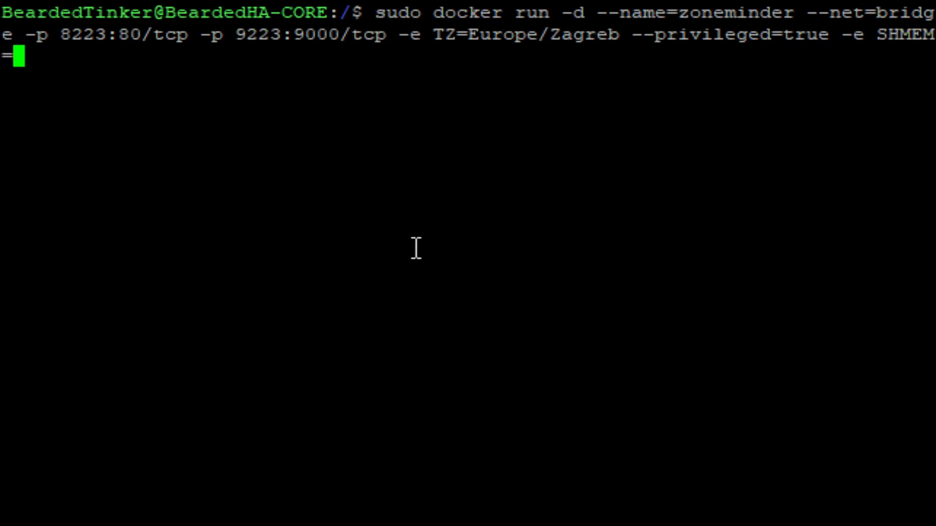
pyautogui.write('"50')
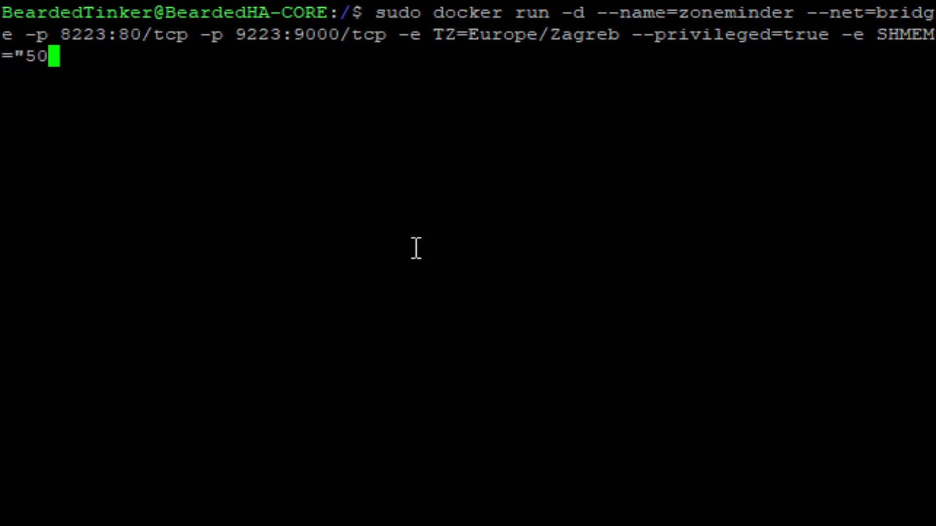
pyautogui.write('%#')
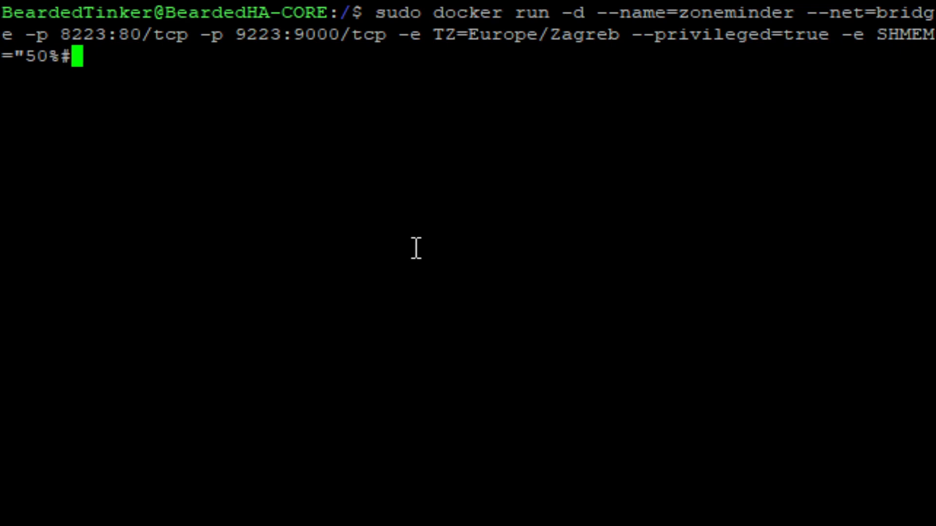
pyautogui.press('BackSpace')
pyautogui.write('" -e')
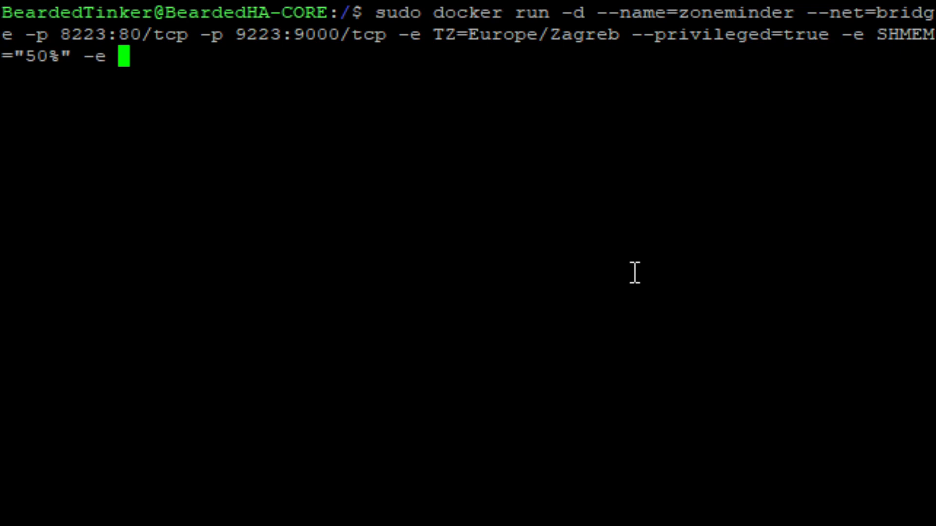
pyautogui.write('PU')
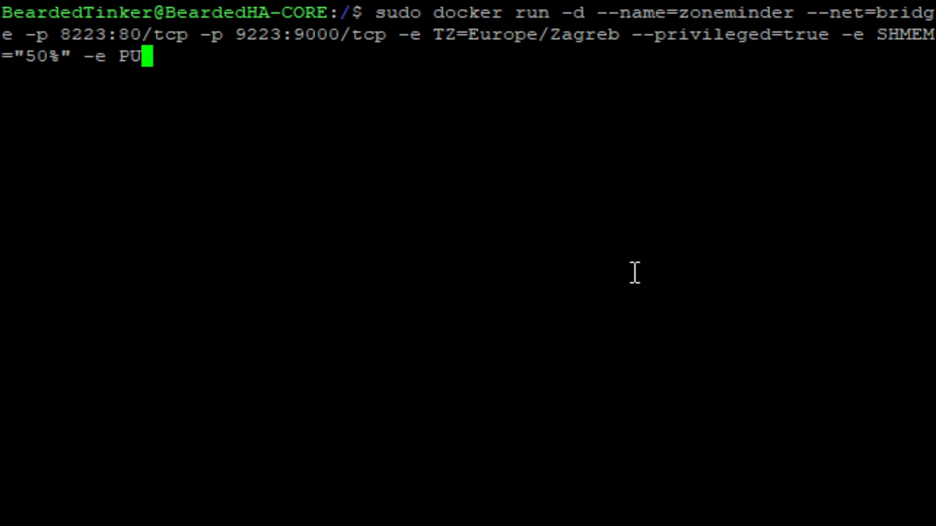
pyautogui.write('ID0')
pyautogui.press('BackSpace')
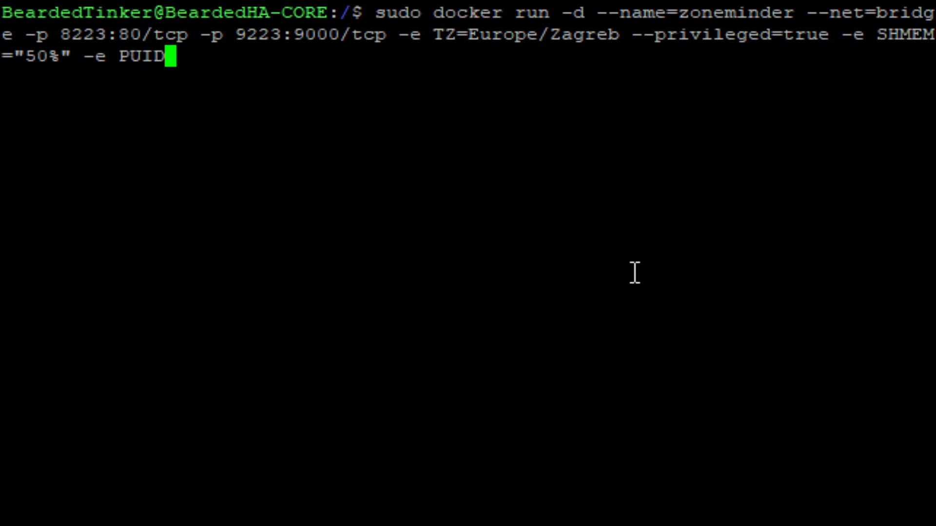
pyautogui.write('=1026')
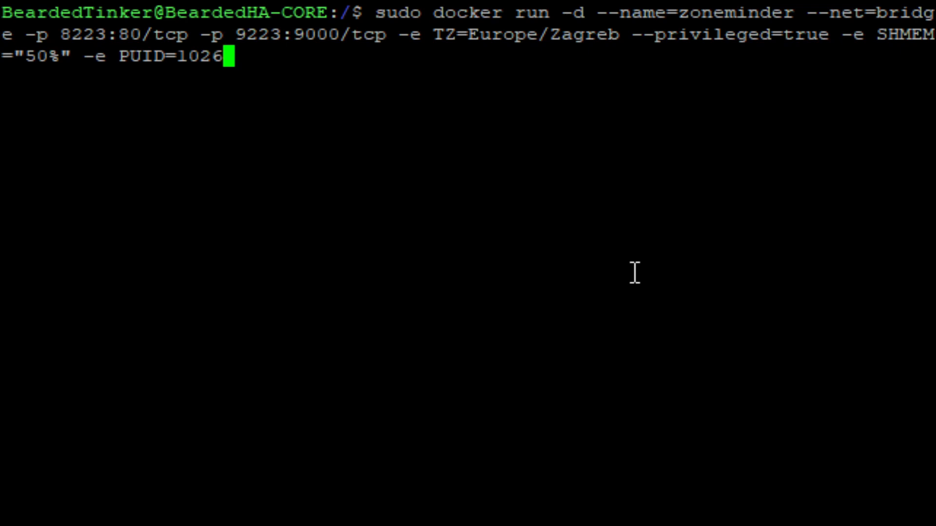
pyautogui.write('-e')
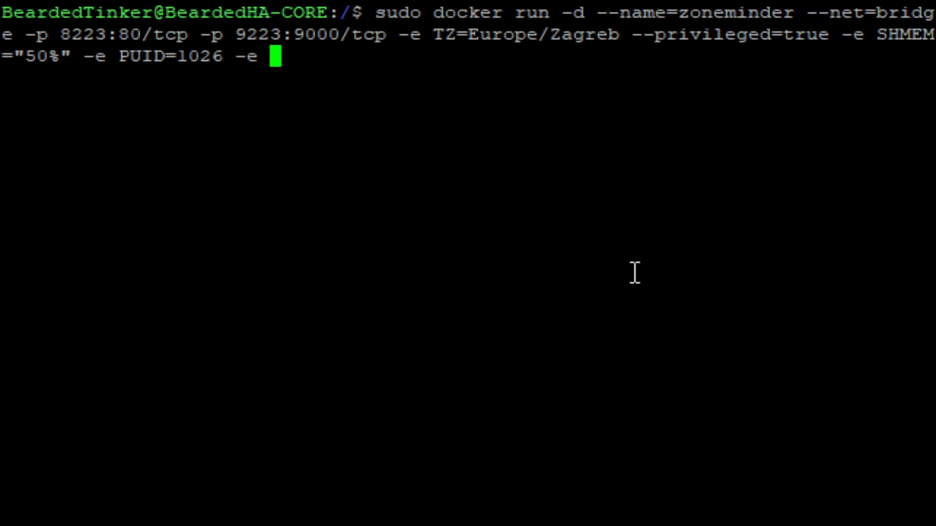
pyautogui.write(' PG')
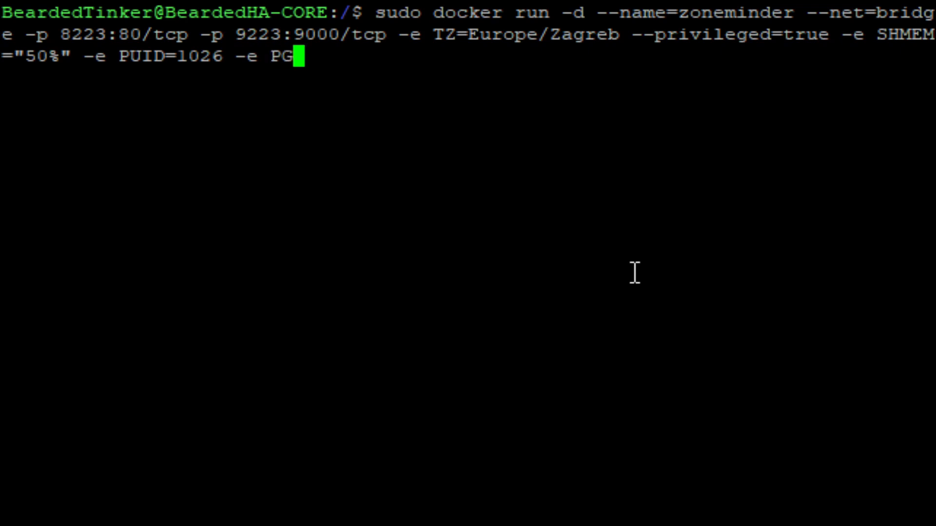
pyautogui.write('ID=10')
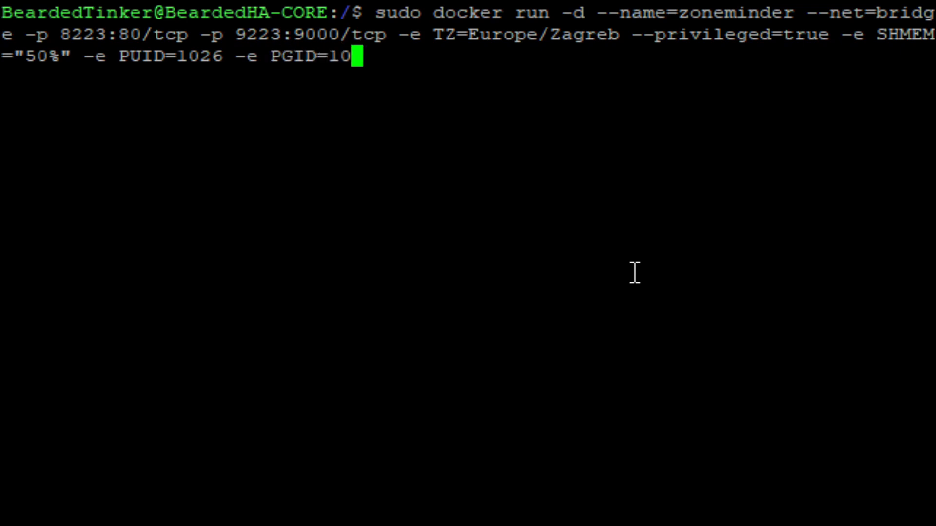
pyautogui.write('0')
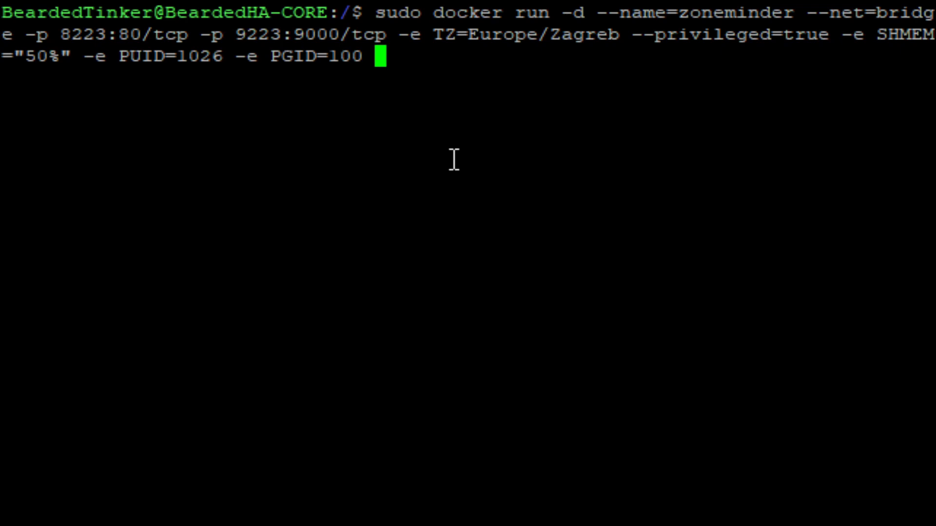
# Append -e INSTALL_HOOK=1 -e INSTALL_YOLO=0 to the docker run command.
pyautogui.write('-e')
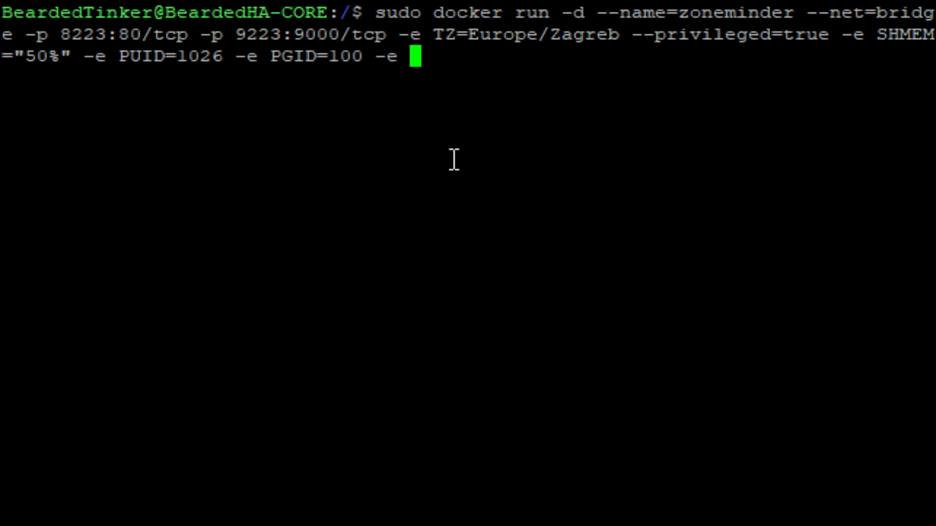
pyautogui.write(' INSS')
pyautogui.press('BackSpace')
pyautogui.press('BackSpace')
pyautogui.press('BackSpace')
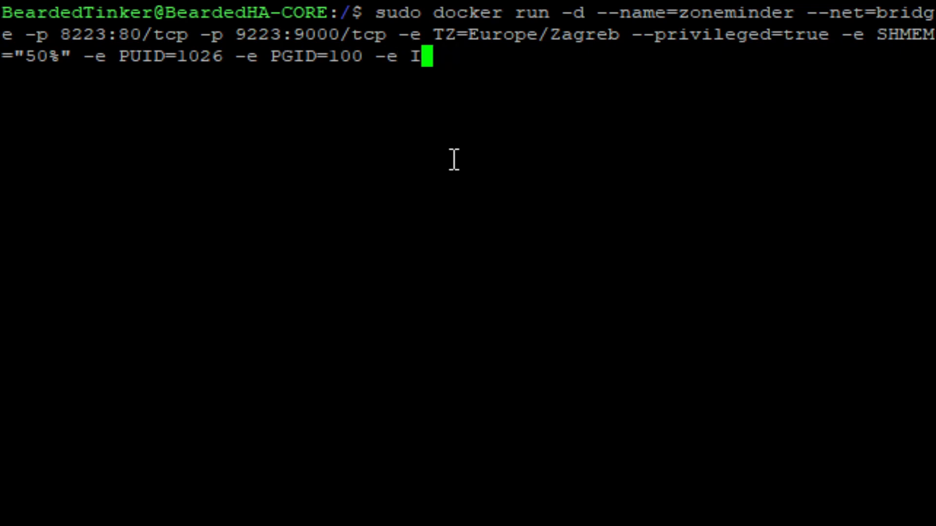
pyautogui.write('NSTALL_')
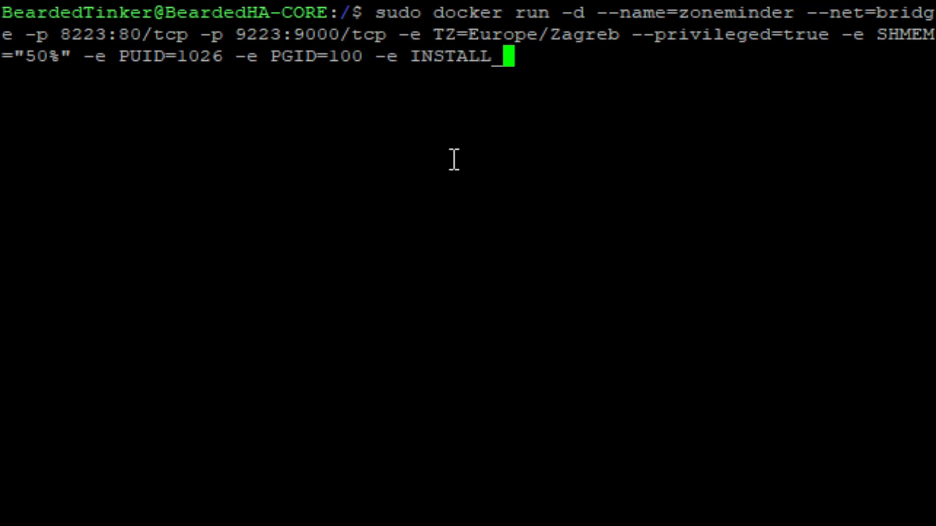
pyautogui.write('HOOK=1')
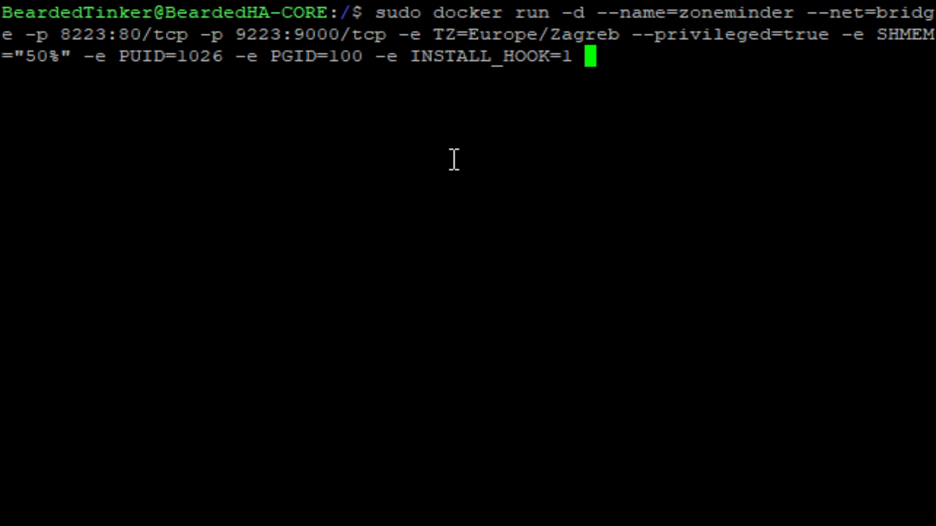
pyautogui.write('-')
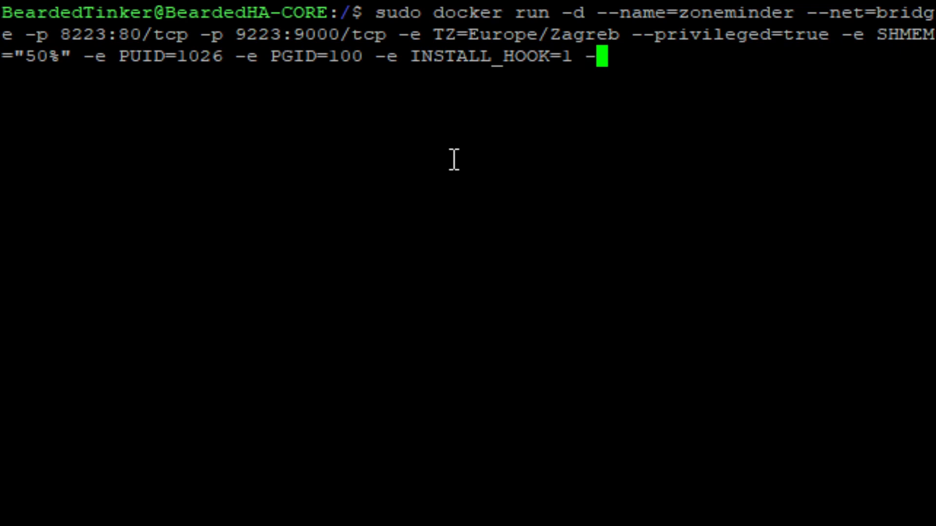
pyautogui.write('e')
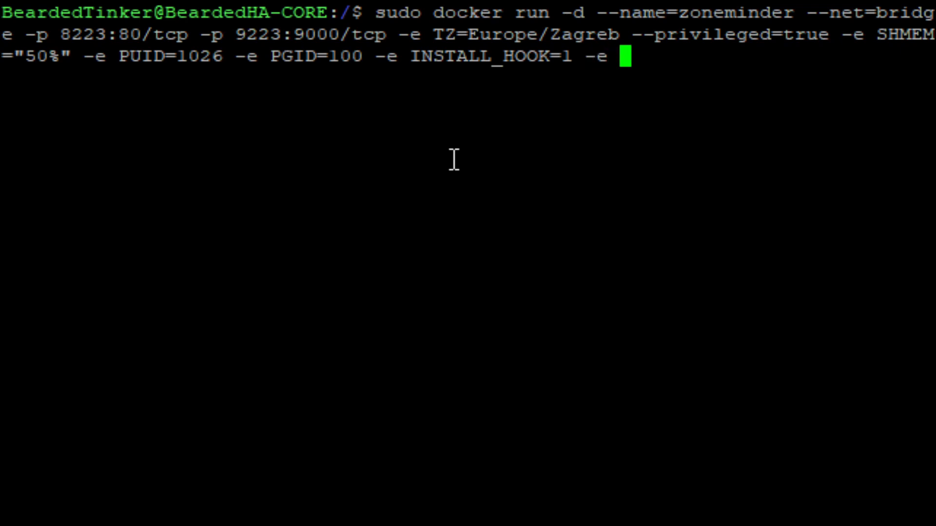
pyautogui.write(' INSTALL_')
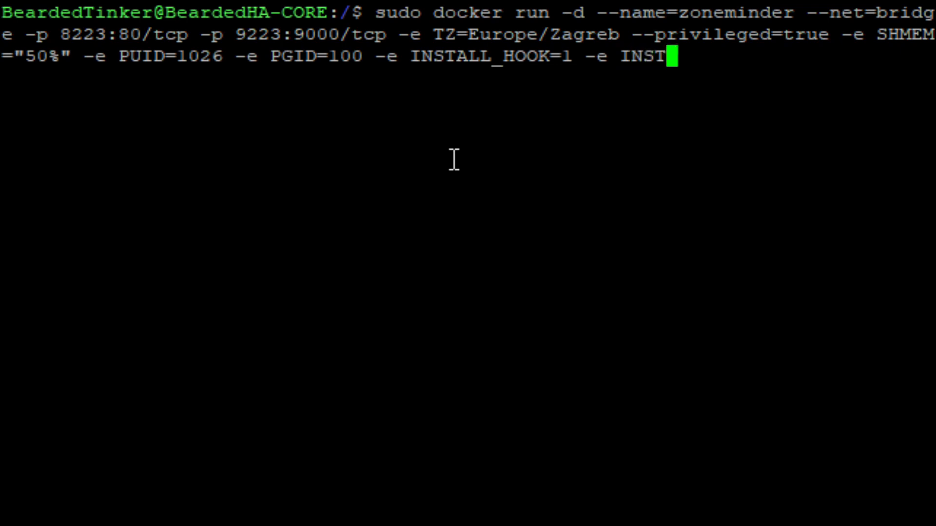
pyautogui.write('YOL')
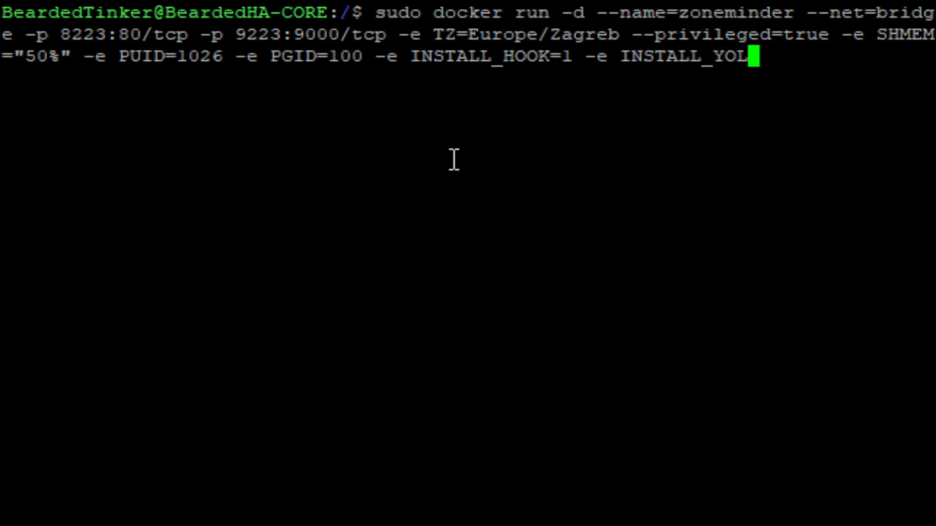
pyautogui.write('O=0')
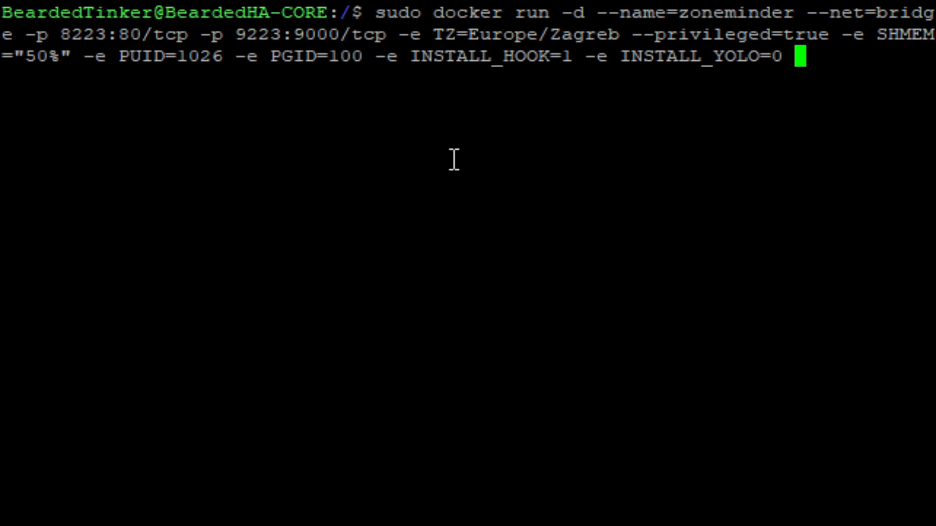
# Append -e INSTALL_TINY_YOLO=0 -e INSTALL_FACE=0 and begin a -v volume option.
pyautogui.write('-e')
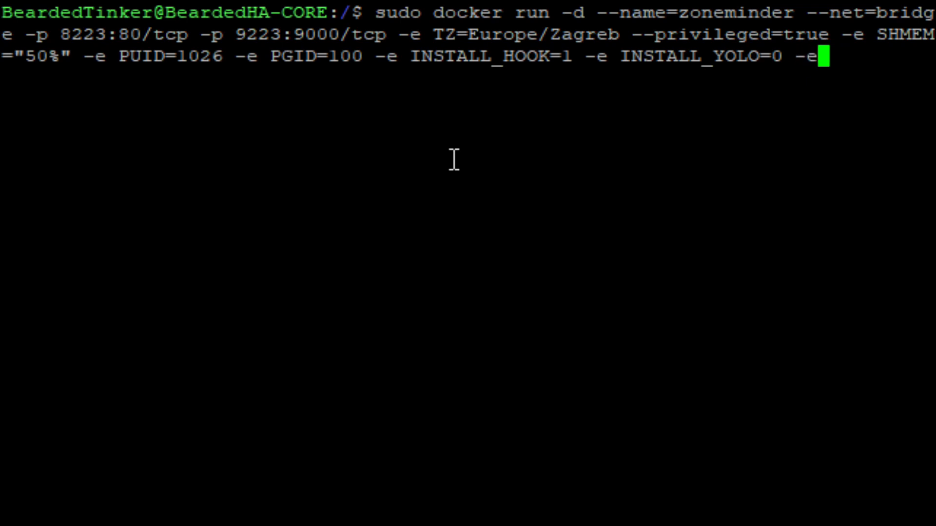
pyautogui.write(' INSTALL')
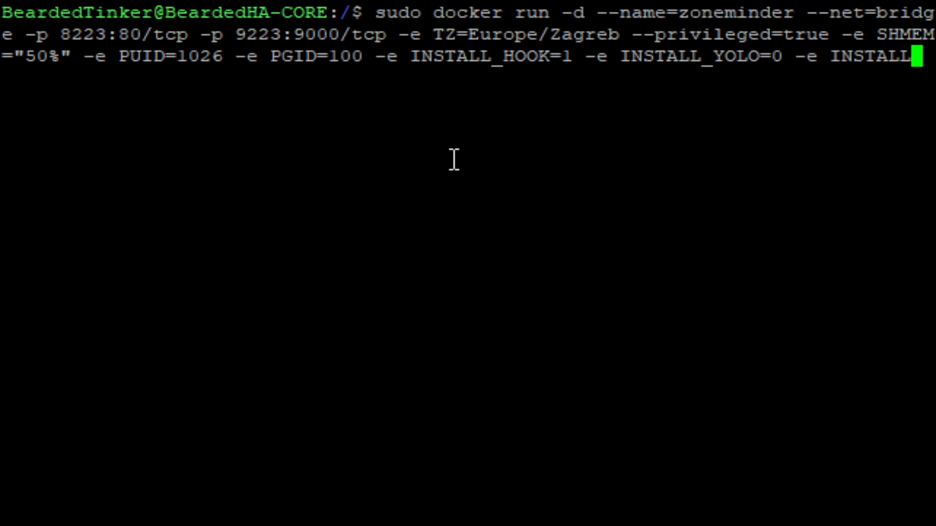
pyautogui.write('_TINXY')
pyautogui.press('BackSpace')
pyautogui.press('BackSpace')
pyautogui.write('Y')
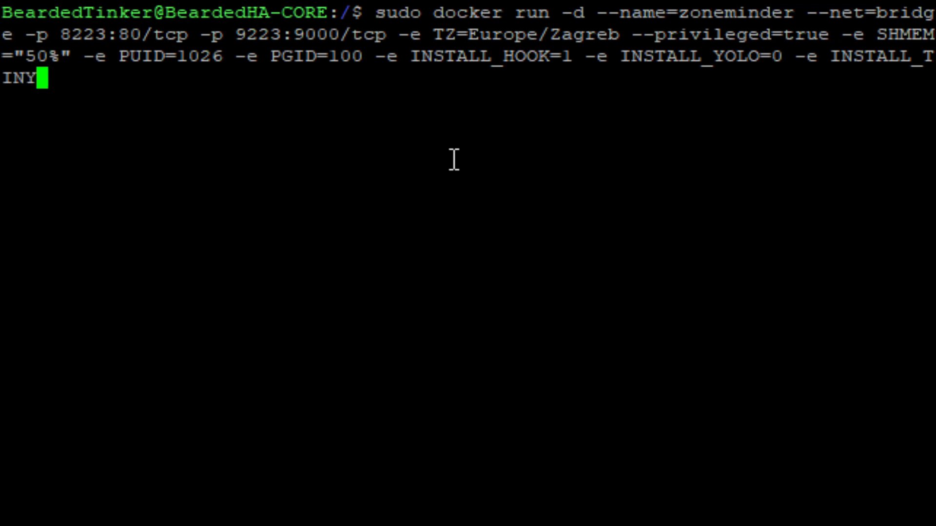
pyautogui.write('_YOLO')
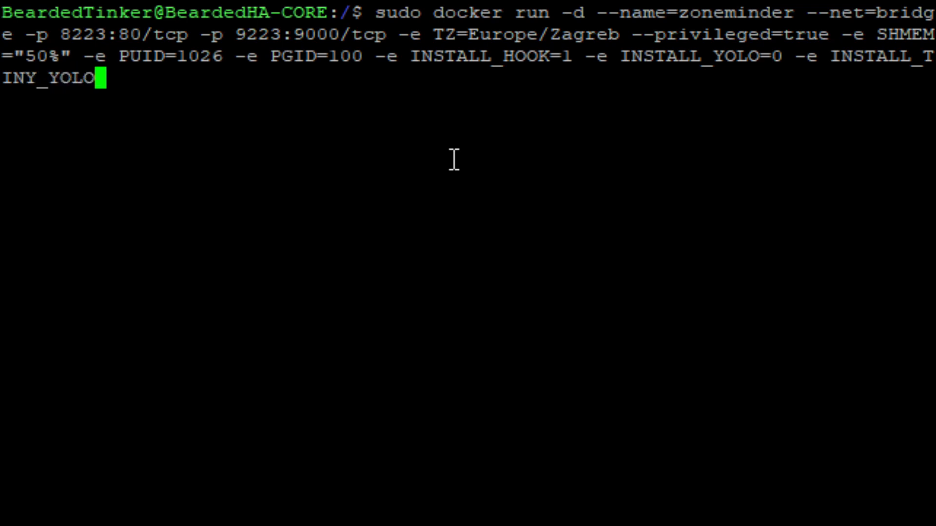
pyautogui.write('=')
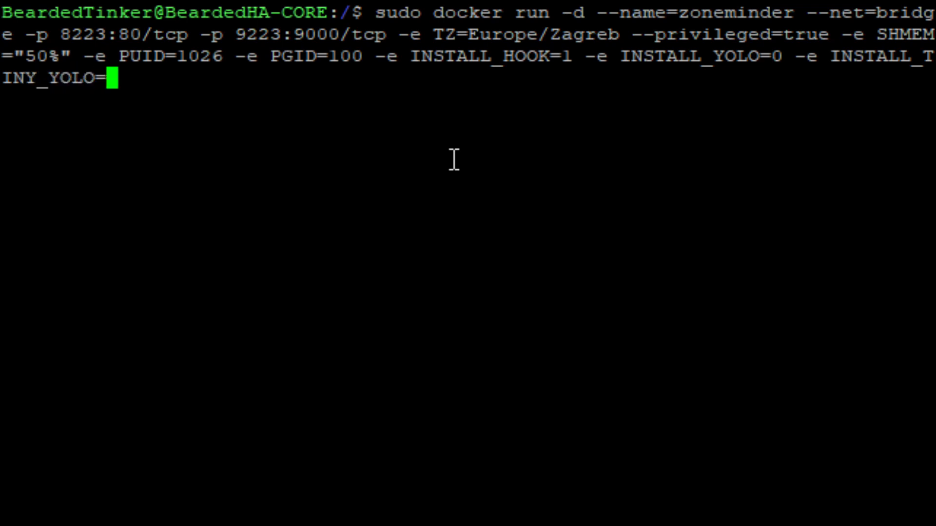
pyautogui.write('0')
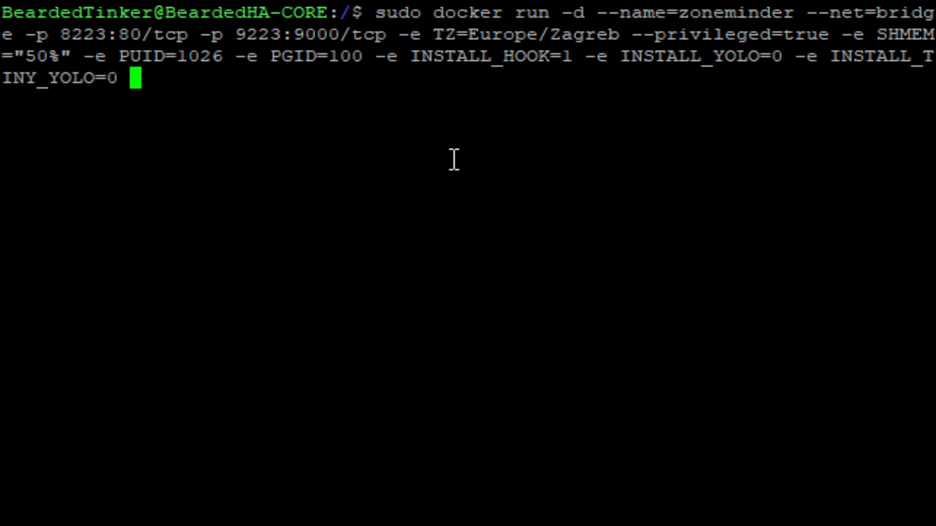
pyautogui.write(' -e')
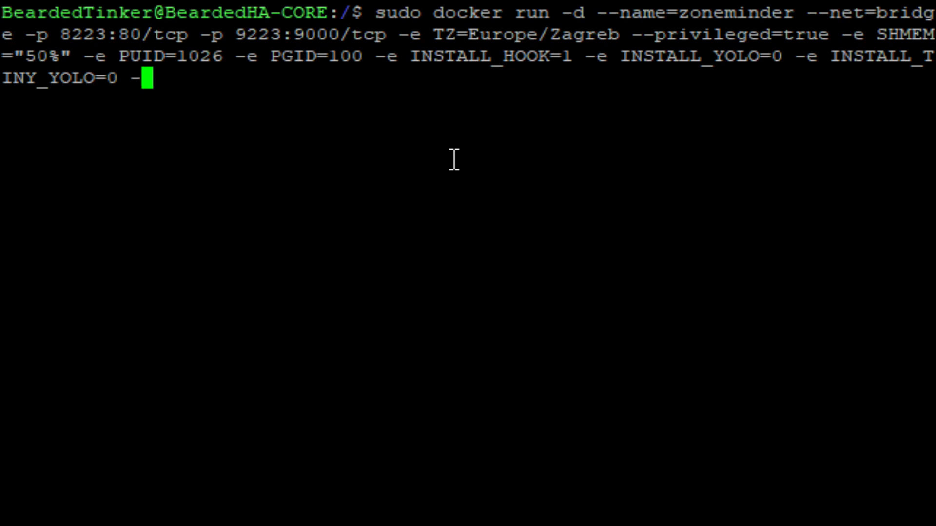
pyautogui.write(' INS')
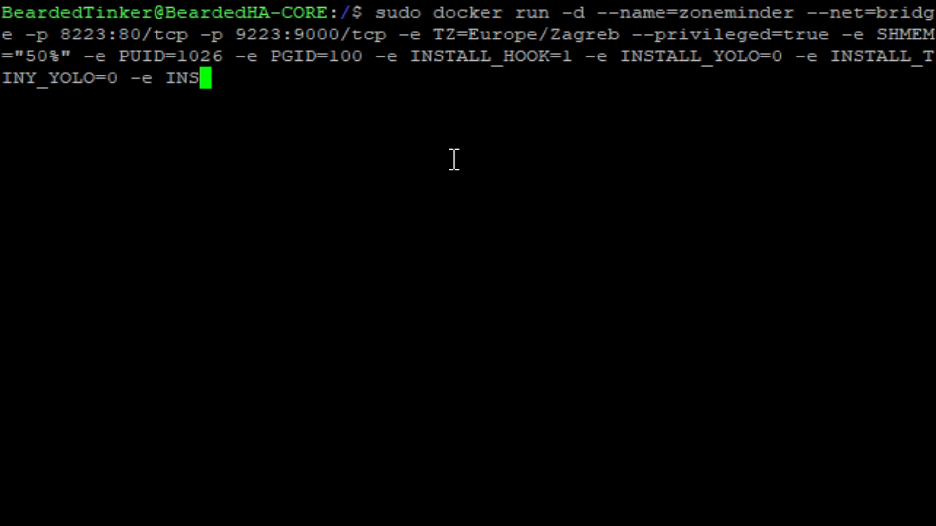
pyautogui.write('TALL_VC')
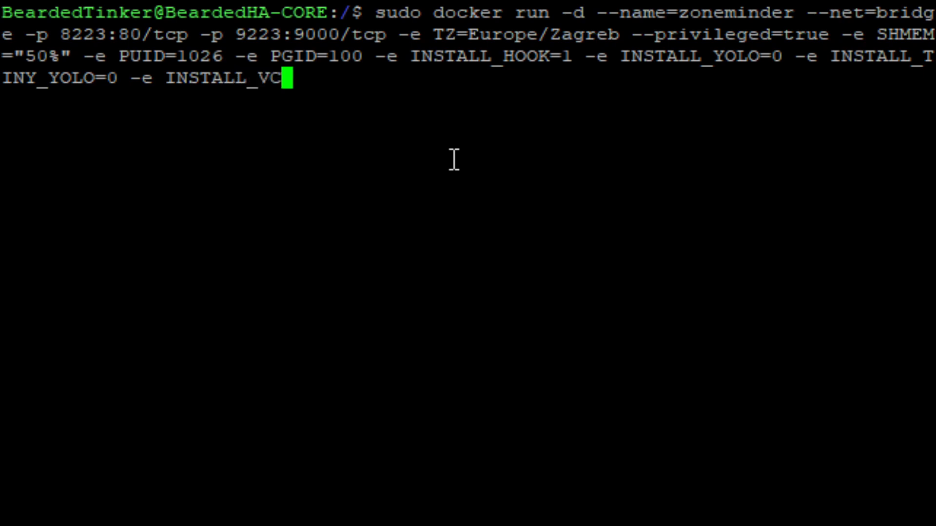
pyautogui.press('BackSpace')
pyautogui.press('BackSpace')
pyautogui.write('FACE=0')
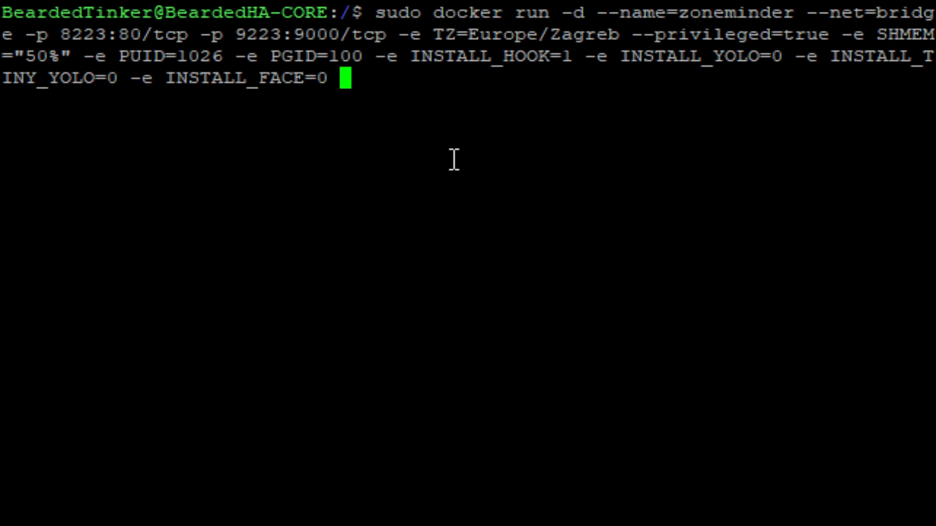
pyautogui.write('-v')
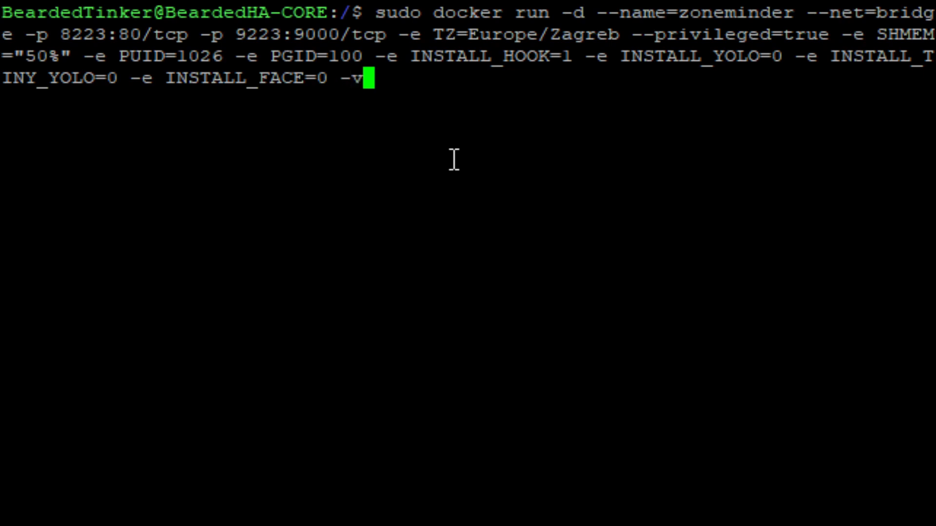
pyautogui.write(' /')
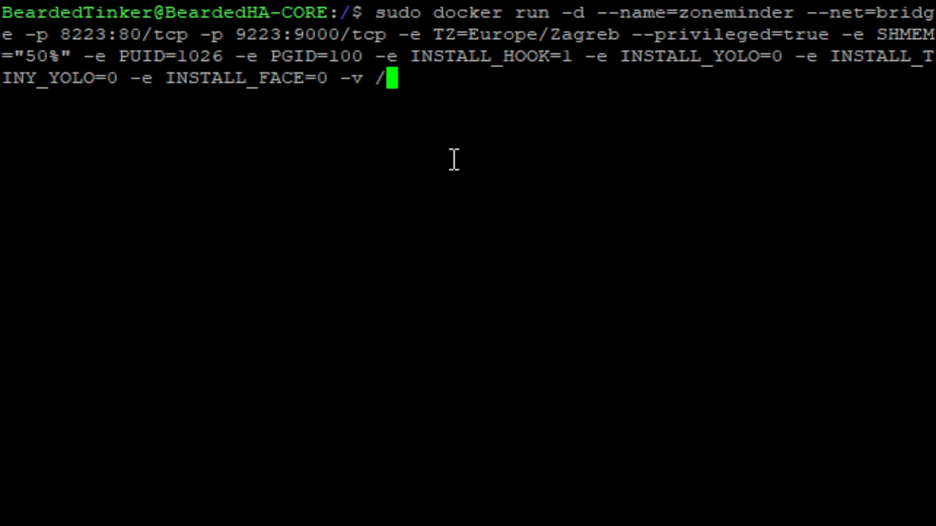
# Mount zoneminder to /config:rw and data to /var/cache/zoneminder:rw, add dlandon/zoneminder, and run it.
pyautogui.write('vol')
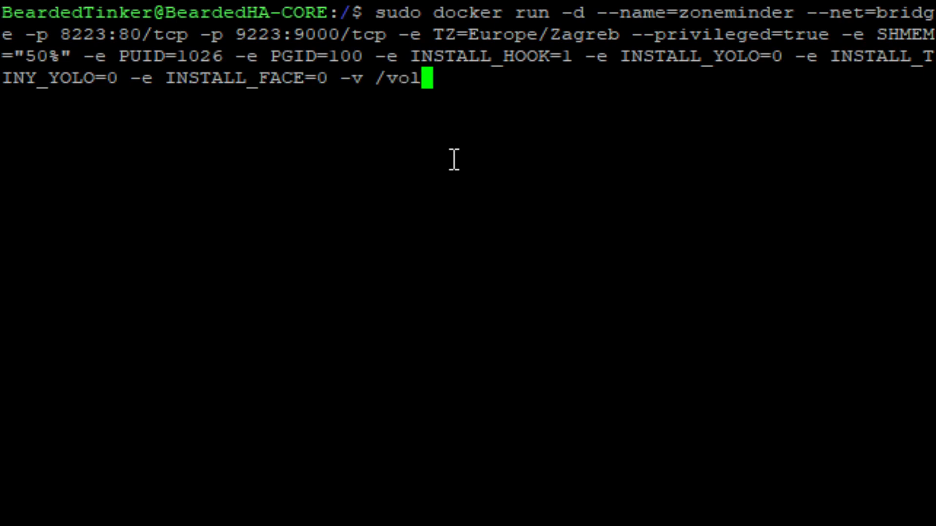
pyautogui.write('ume1/docker/')
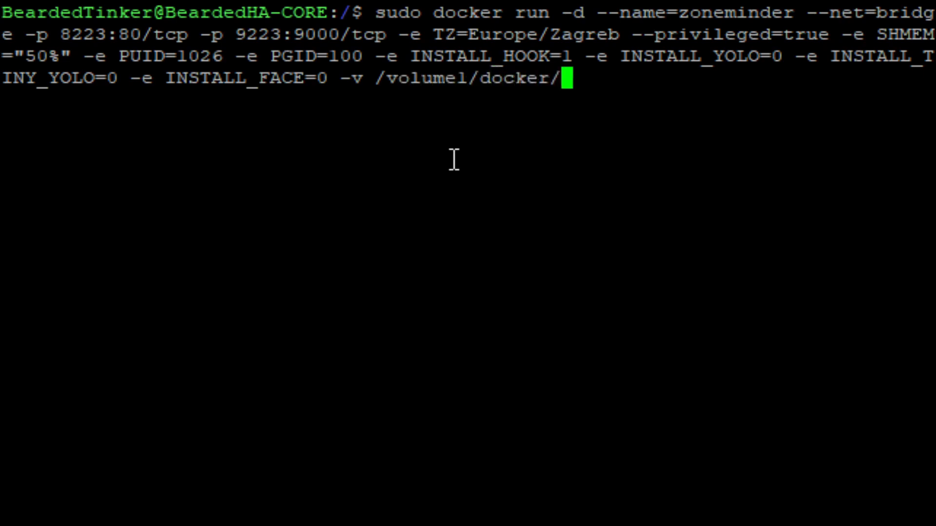
pyautogui.write('zoneminder:')
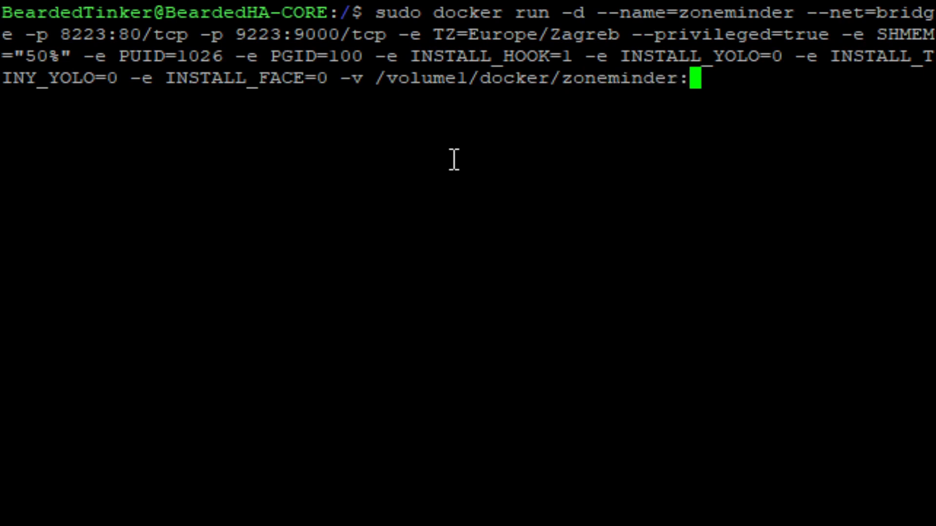
pyautogui.write('/config')
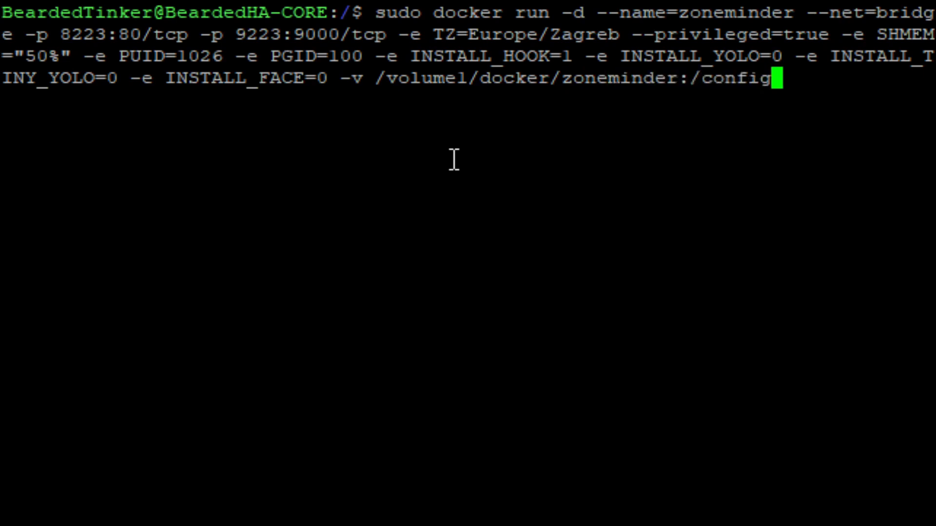
pyautogui.write(':re')
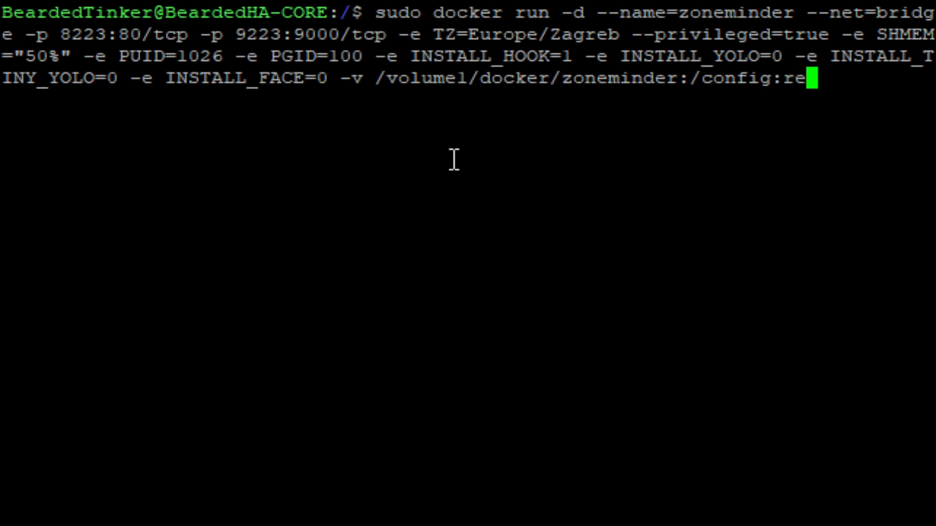
pyautogui.press('BackSpace')
pyautogui.write('w -')
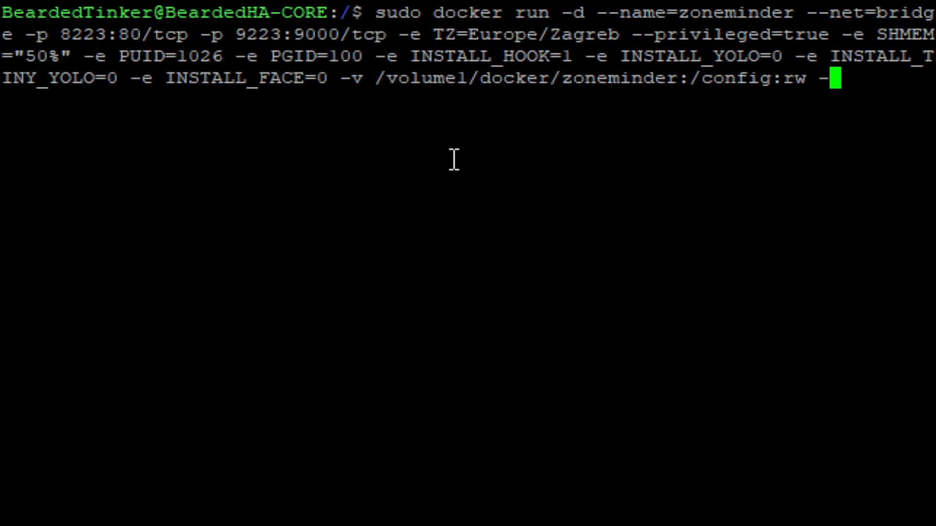
pyautogui.write('v ')
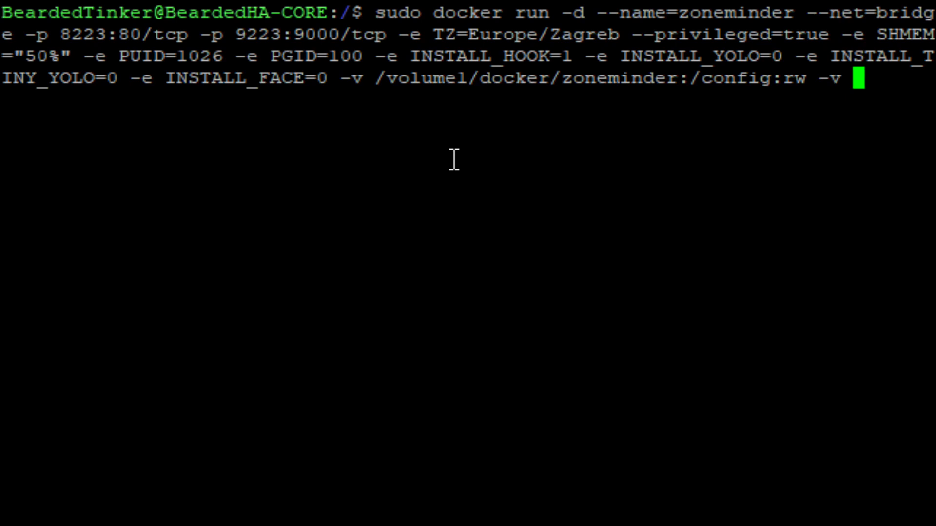
pyautogui.write('/')
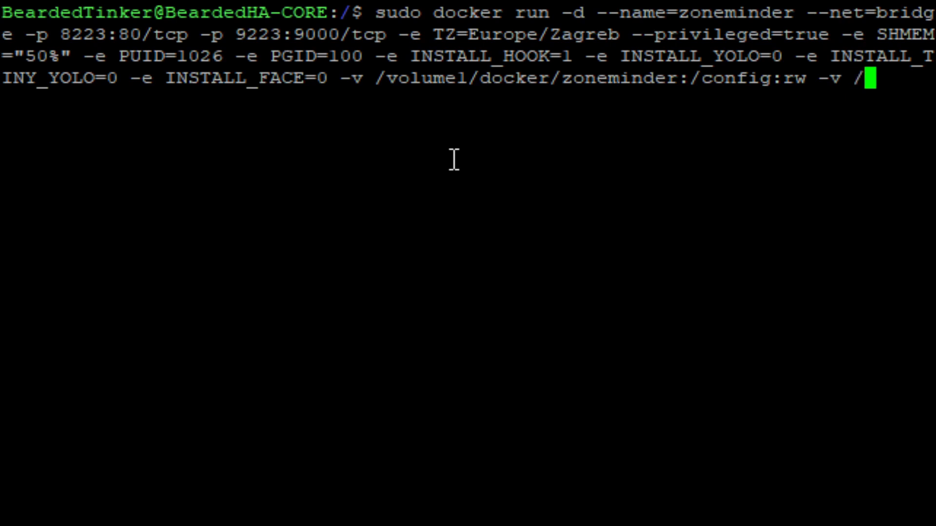
pyautogui.write('volume1')
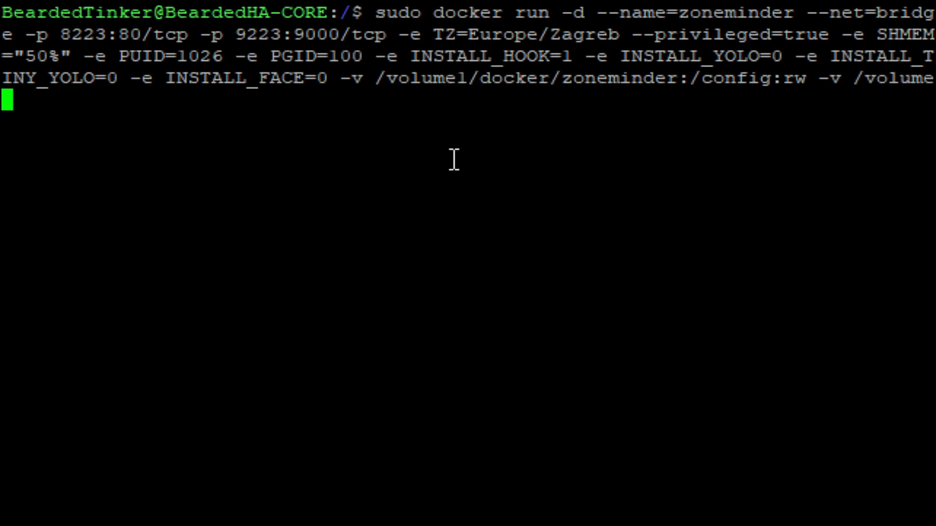
pyautogui.write('/docker/')
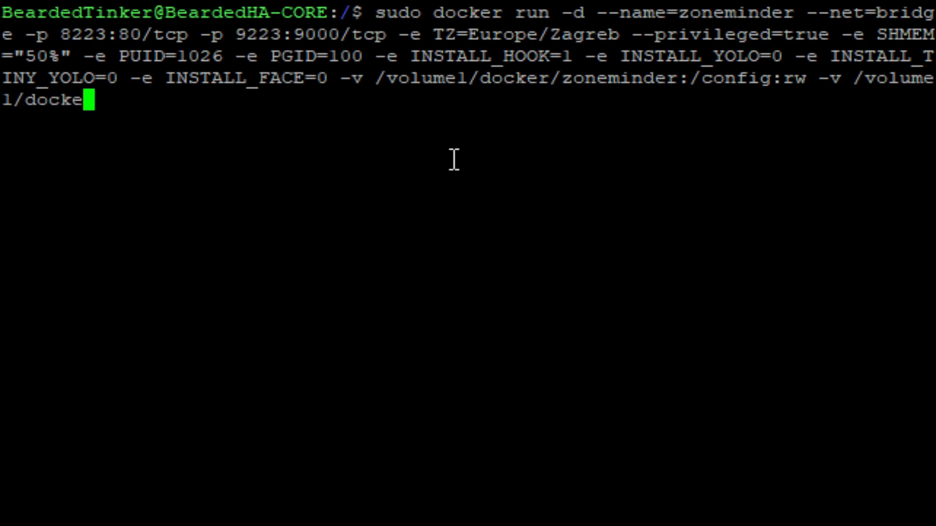
pyautogui.write('zoneminder')
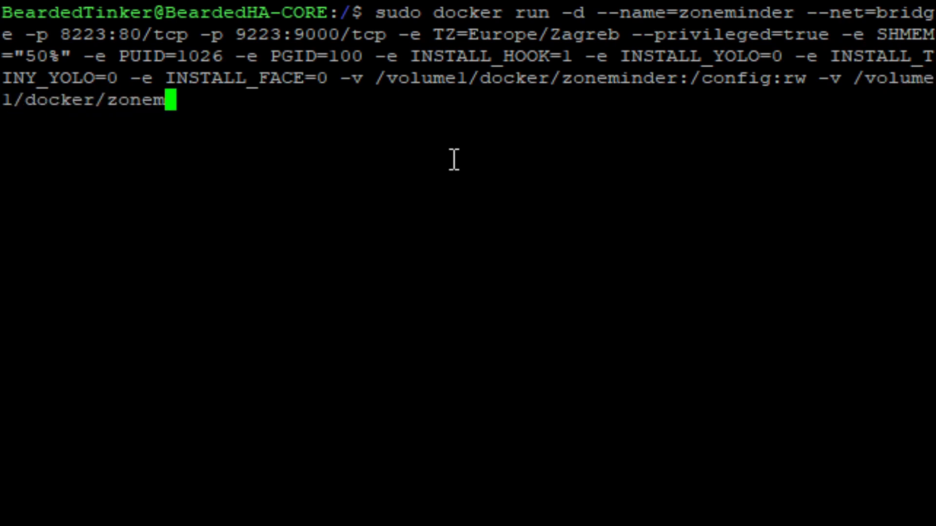
pyautogui.write('/data:')
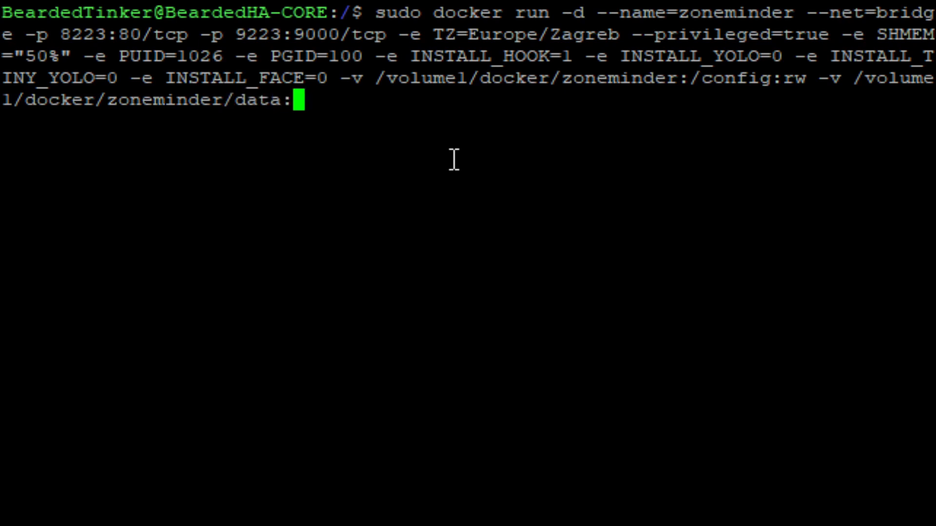
pyautogui.write('/')
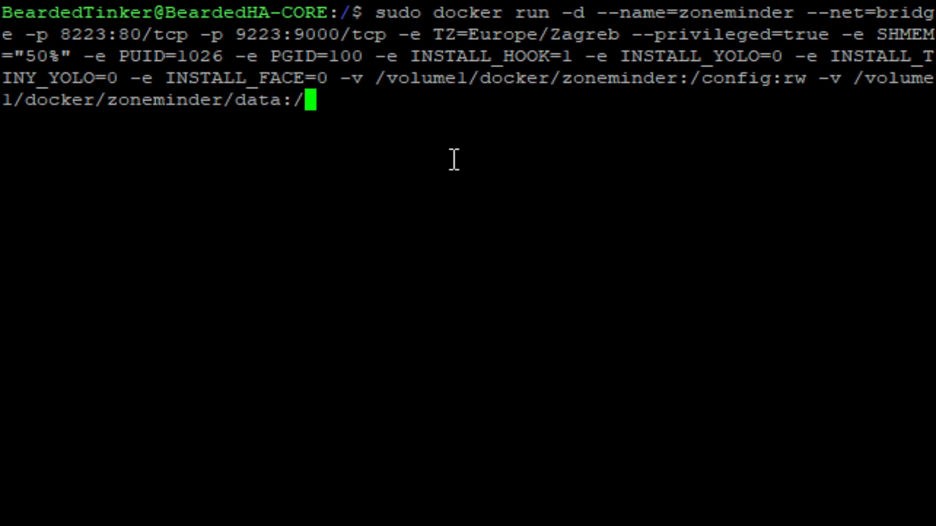
pyautogui.write('var/')
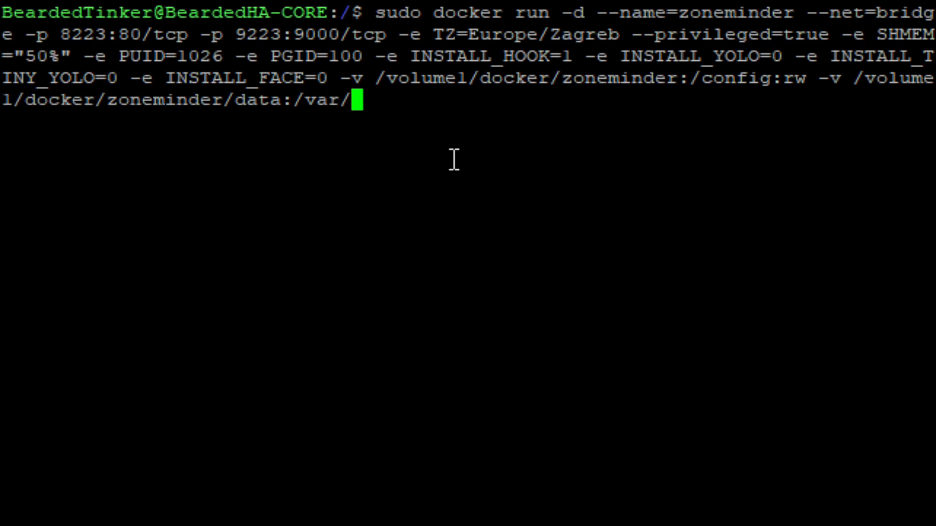
pyautogui.write('cache/')
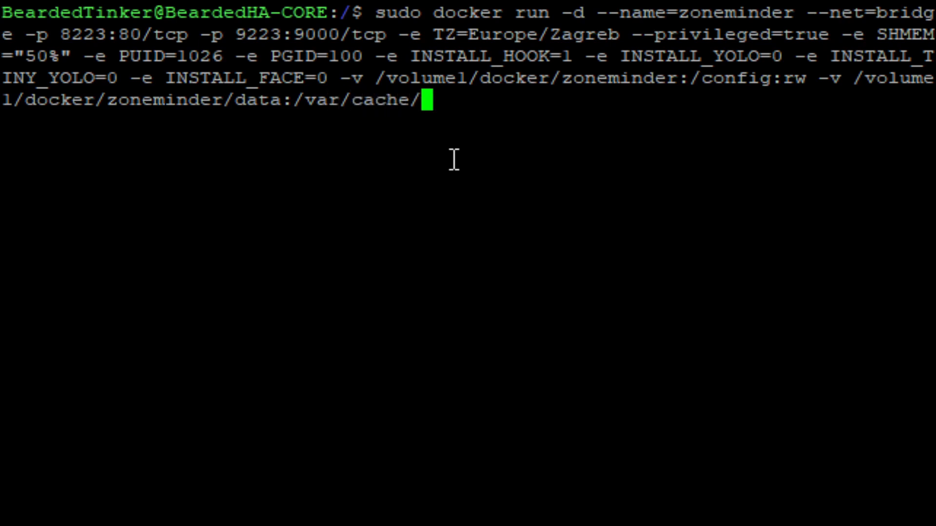
pyautogui.write('zoneminde')
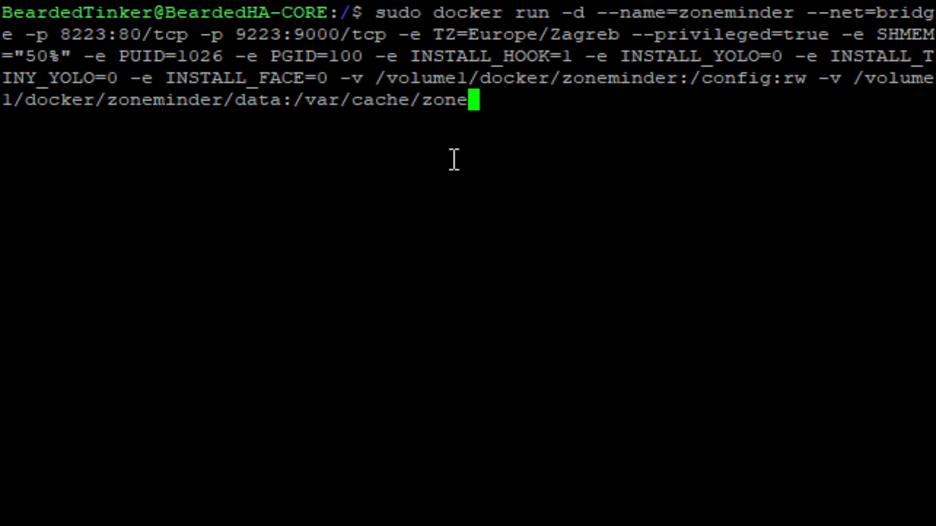
pyautogui.write('r')
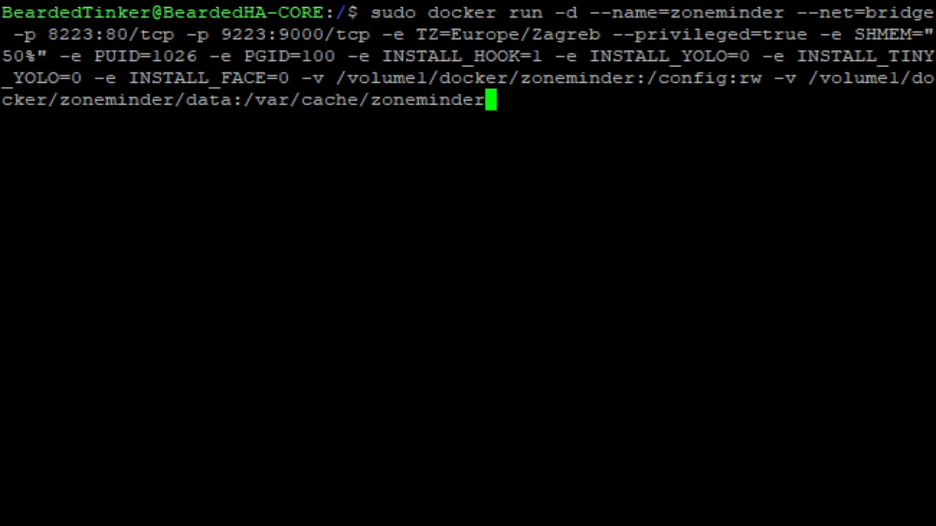
pyautogui.write(':')
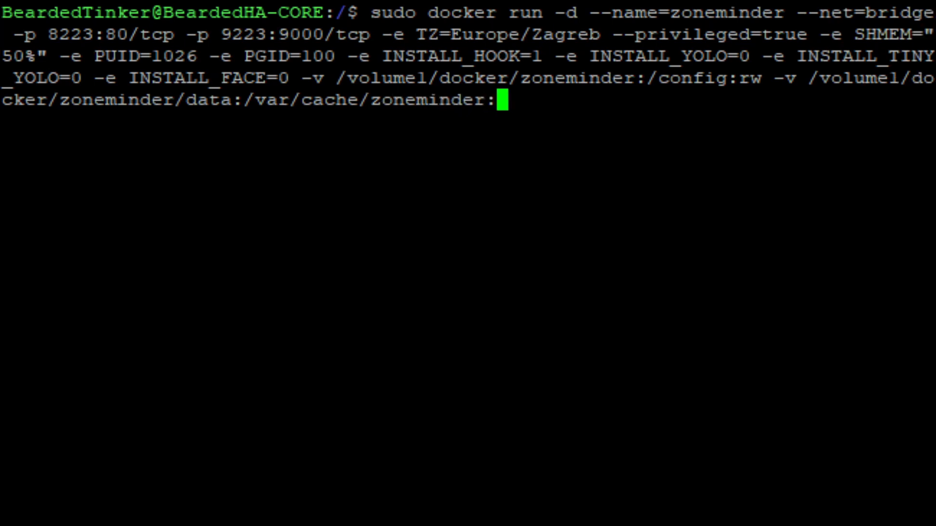
pyautogui.write('r')
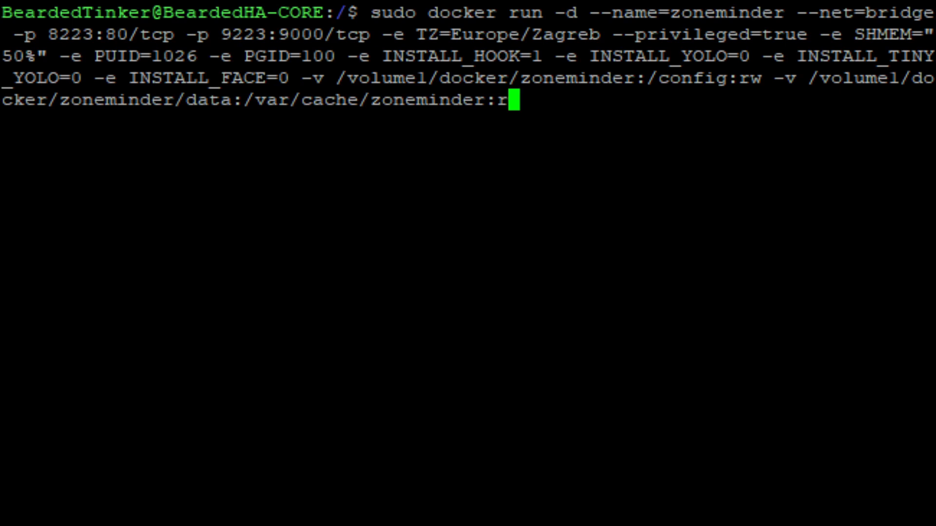
pyautogui.write('w ')
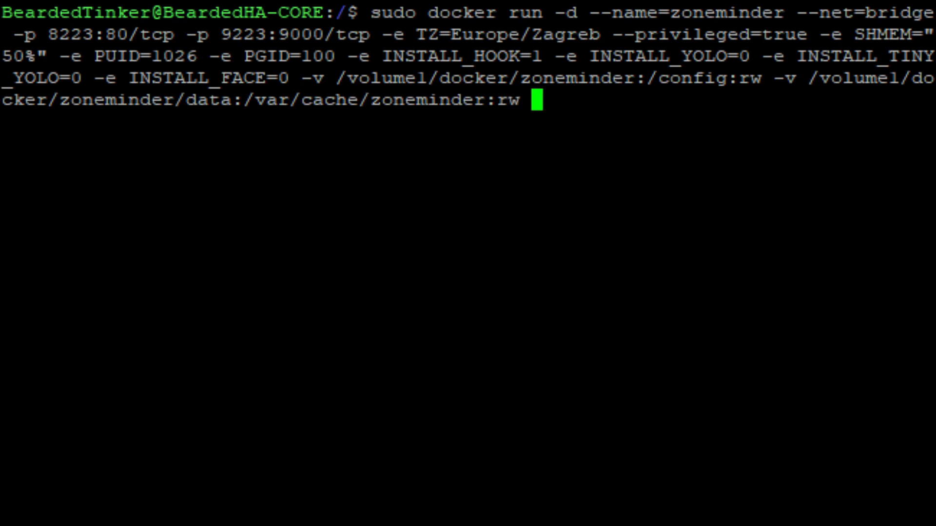
pyautogui.write('dl')
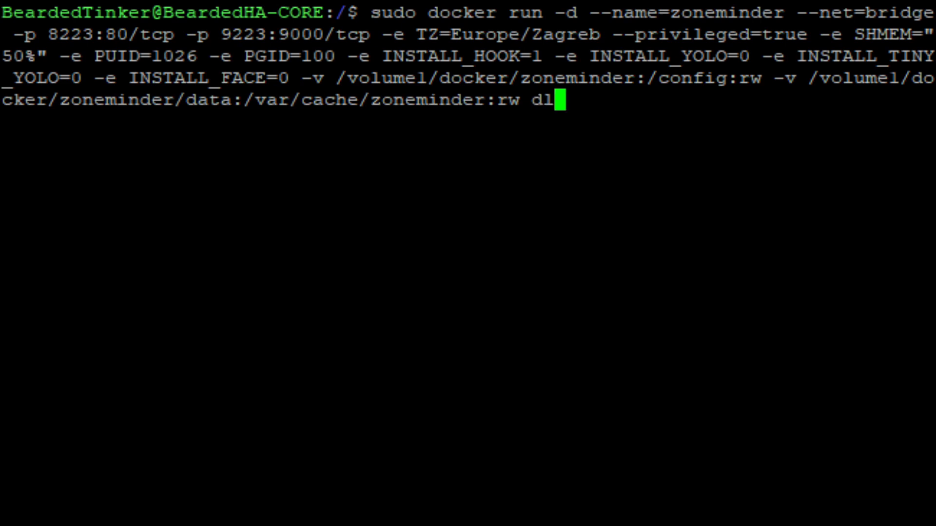
pyautogui.write('andon')
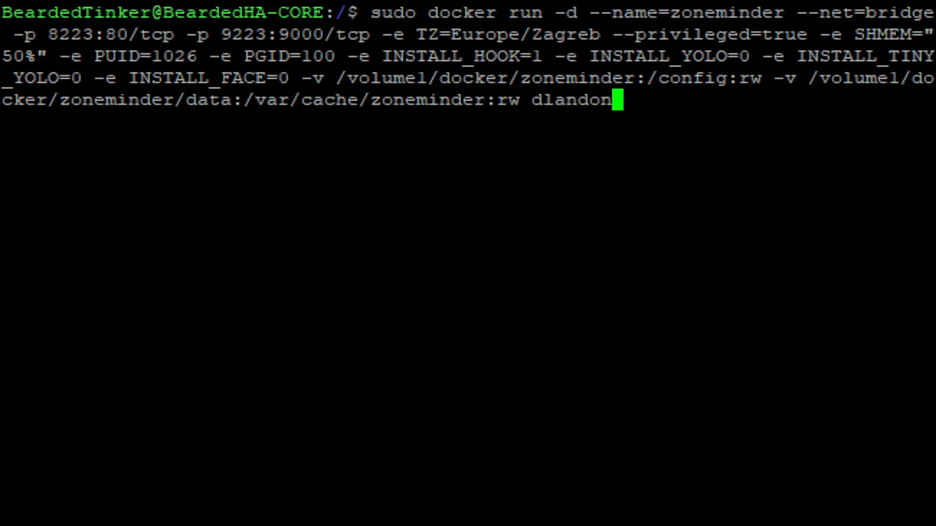
pyautogui.write('/zoneminder')
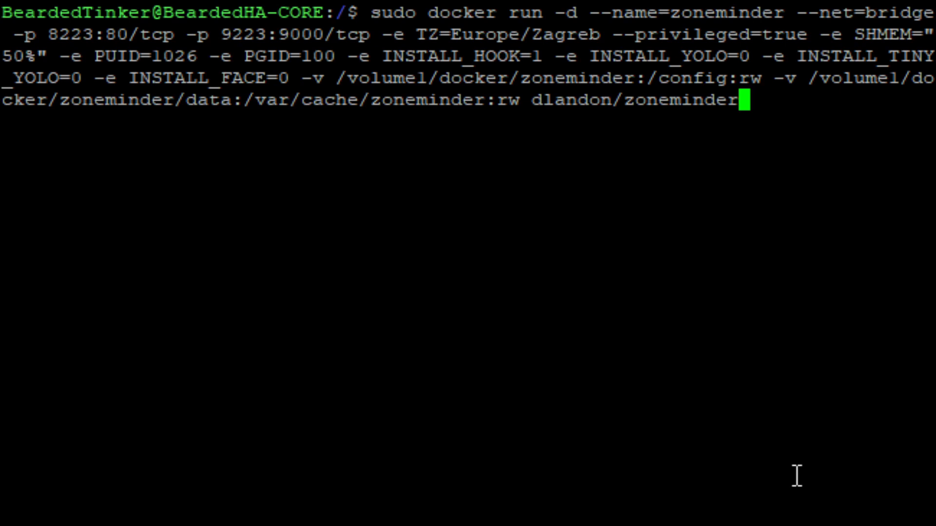
pyautogui.press('Return')
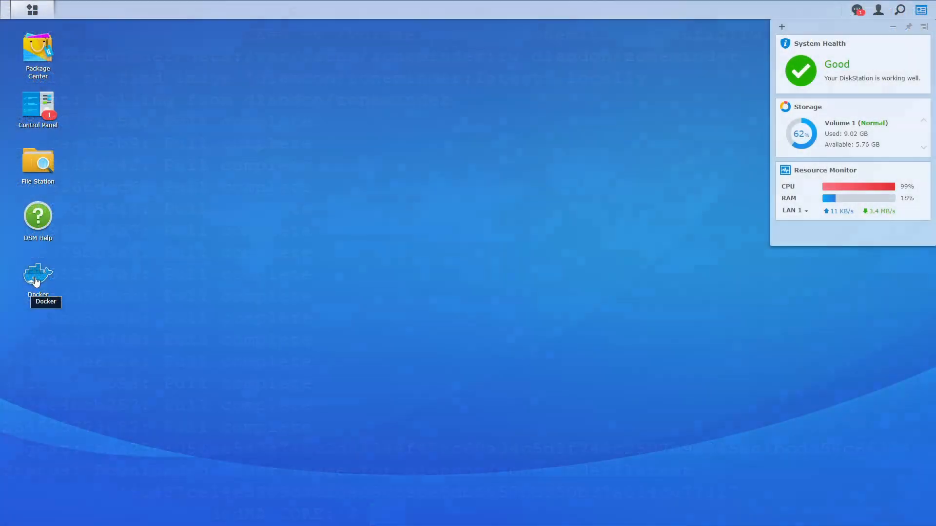
# Open the zoneminder container's details from DSM Docker's Container list.
pyautogui.click(35, 280)
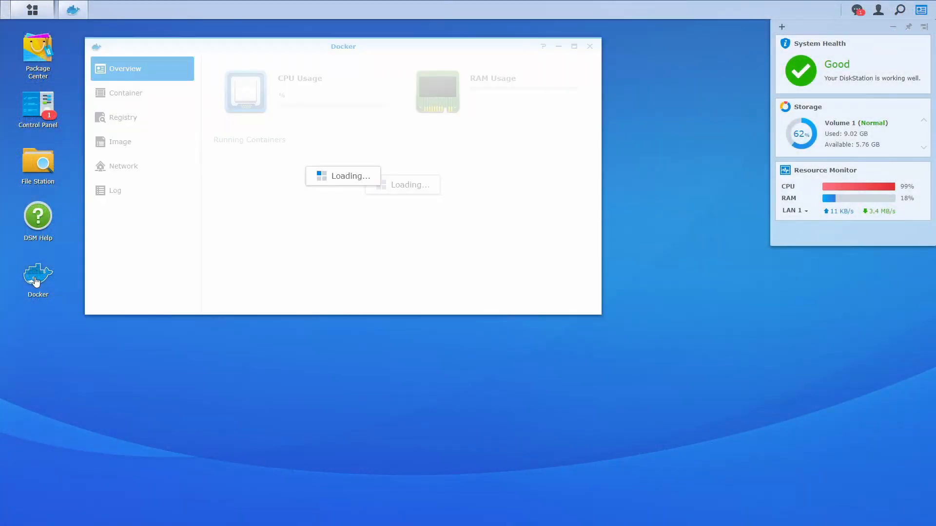
pyautogui.click(149, 93)
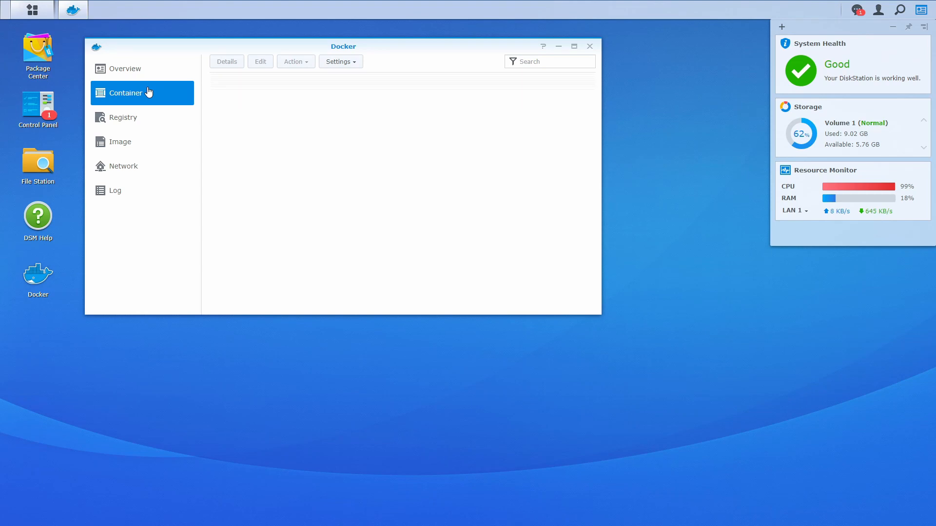
pyautogui.click(286, 296)
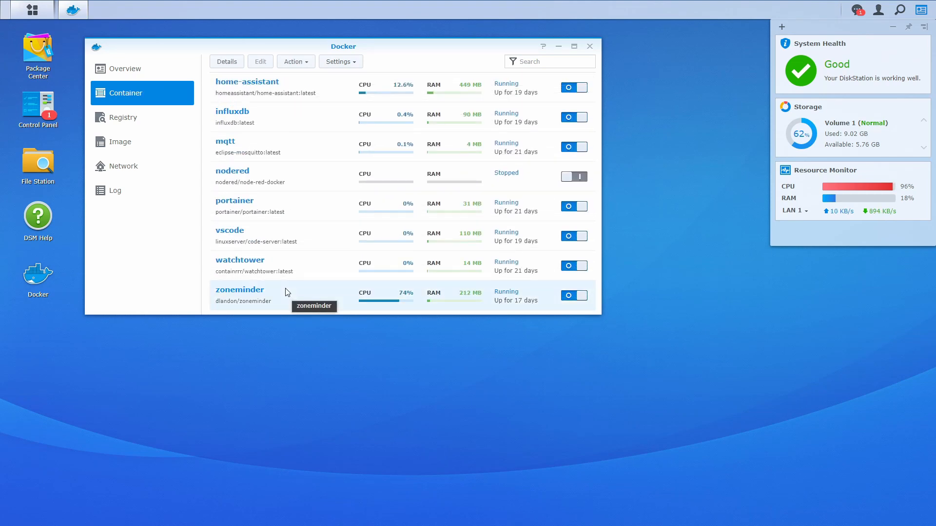
pyautogui.doubleClick(283, 296)
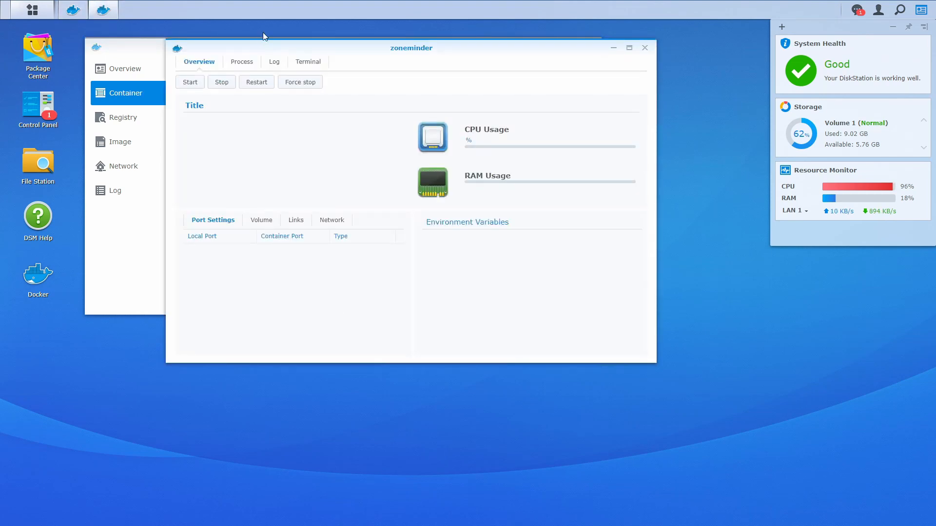
# View the container log and refresh it until 'ZoneMinder started successfully' appears.
pyautogui.click(271, 63)
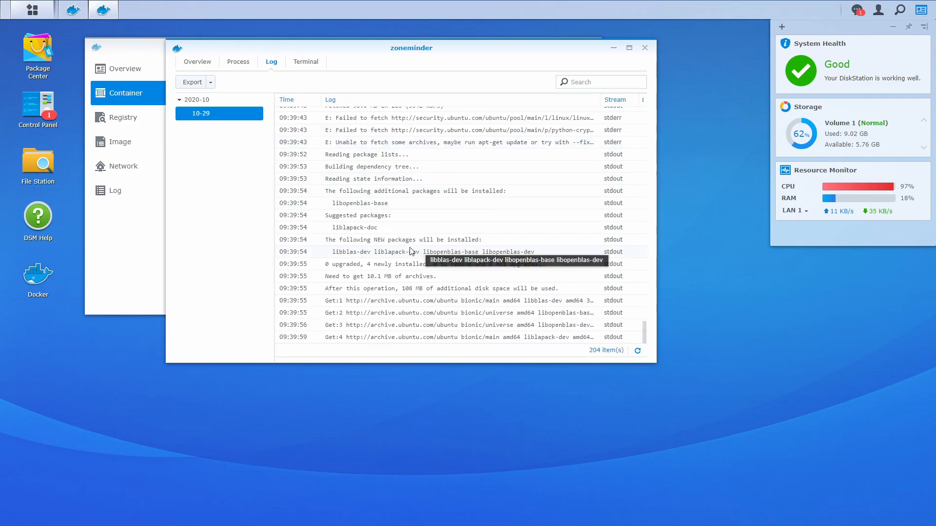
pyautogui.scroll(5, 398, 217)
pyautogui.scroll(15, 397, 216)
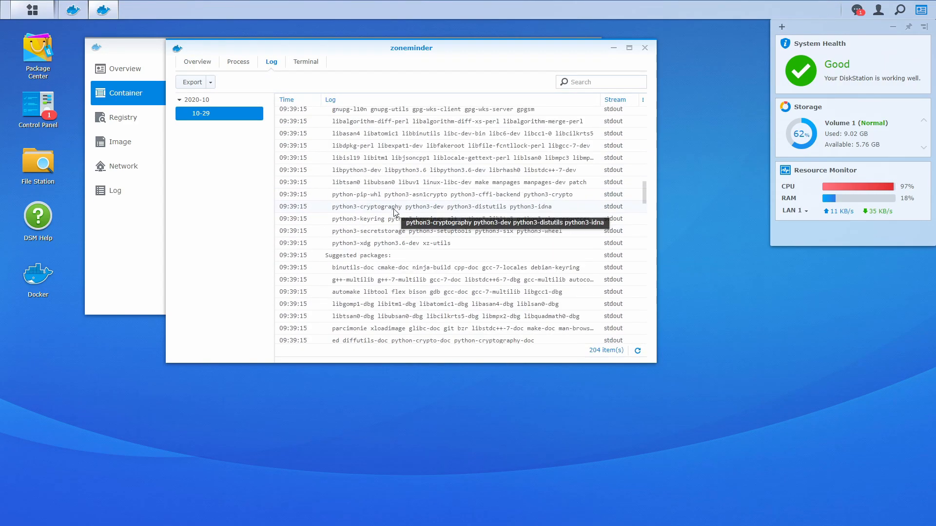
pyautogui.scroll(-20, 395, 222)
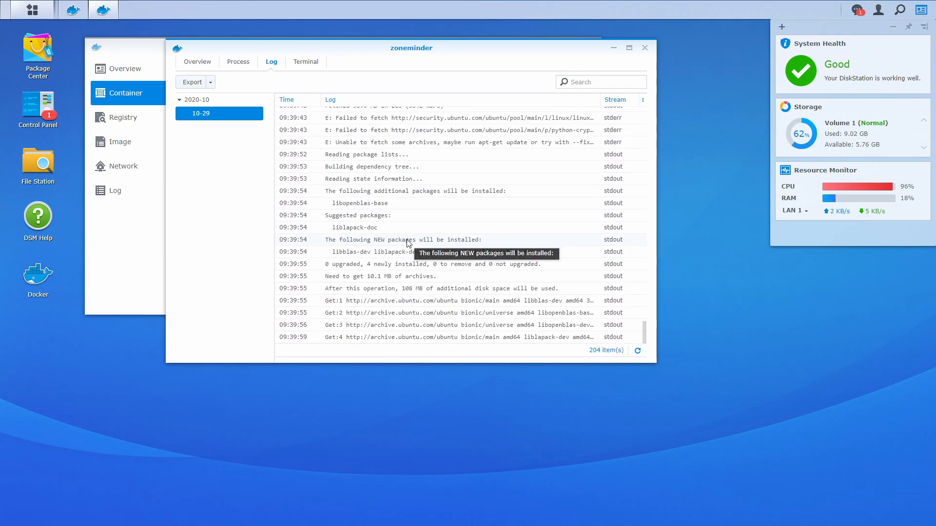
pyautogui.click(638, 352)
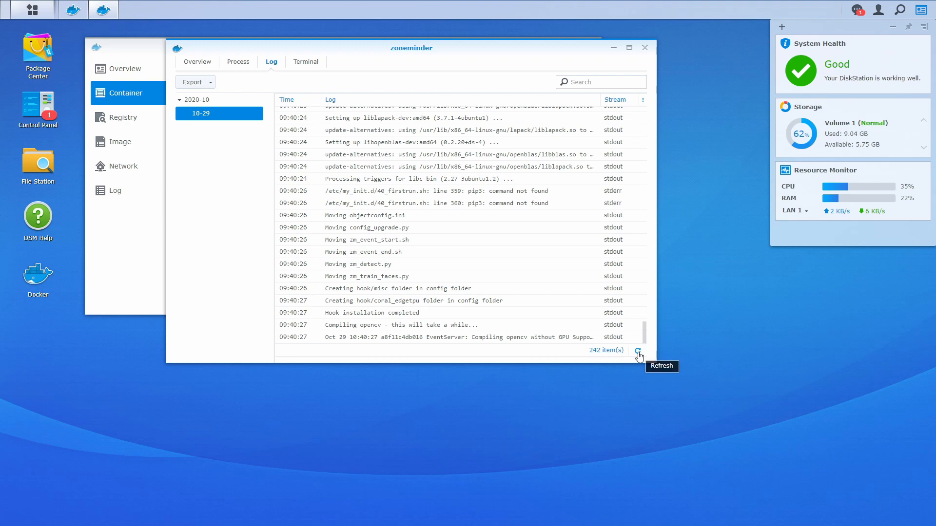
pyautogui.click(638, 352)
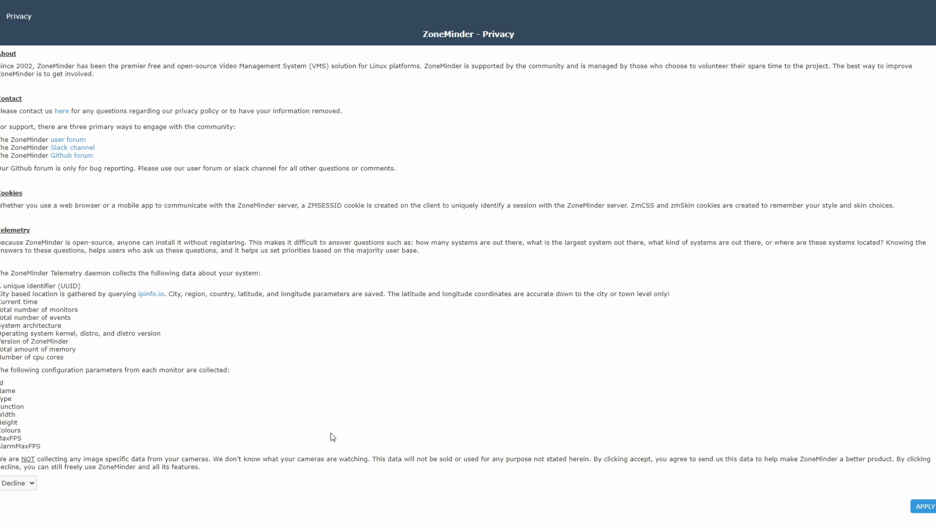
# Accept and apply the ZoneMinder privacy terms, then add a new monitor from the console.
pyautogui.click(14, 486)
pyautogui.click(26, 494)
pyautogui.click(921, 508)
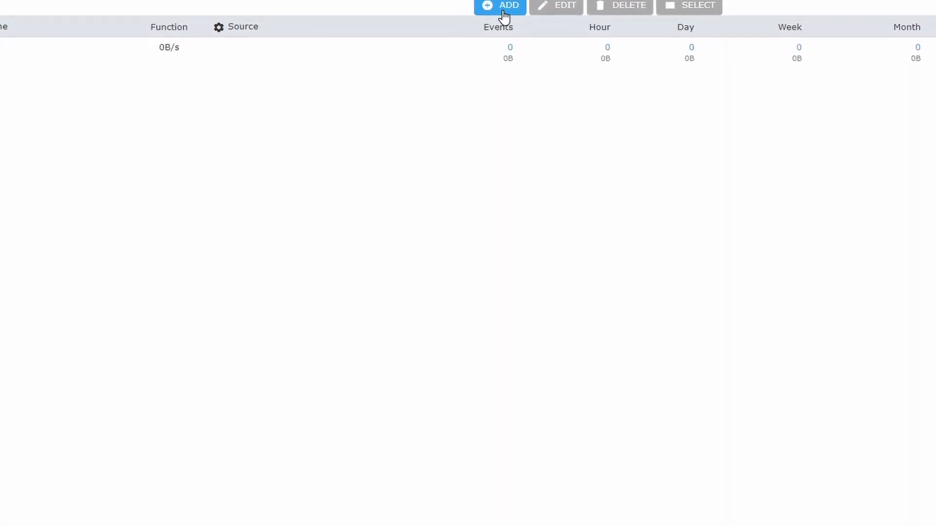
pyautogui.click(458, 43)
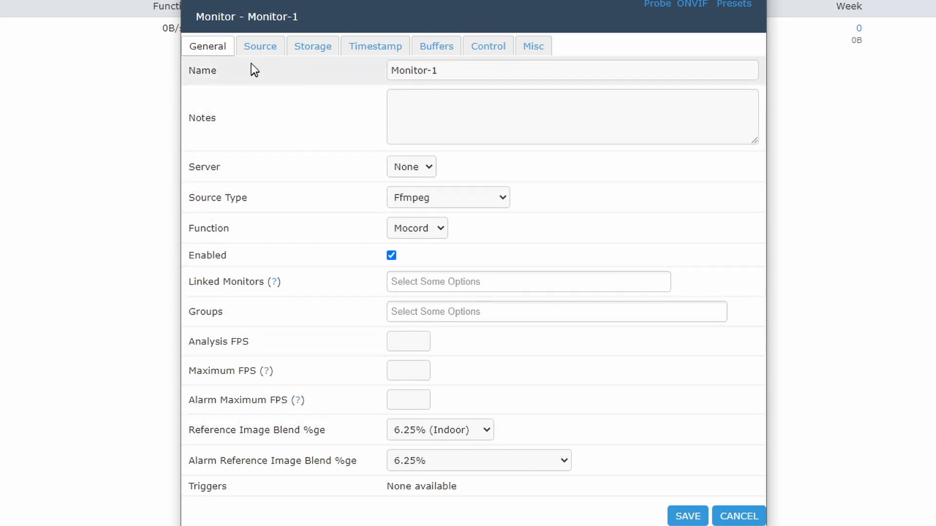
# Paste the camera's RTSP stream address as the source path and keep TCP as capture method.
pyautogui.click(257, 51)
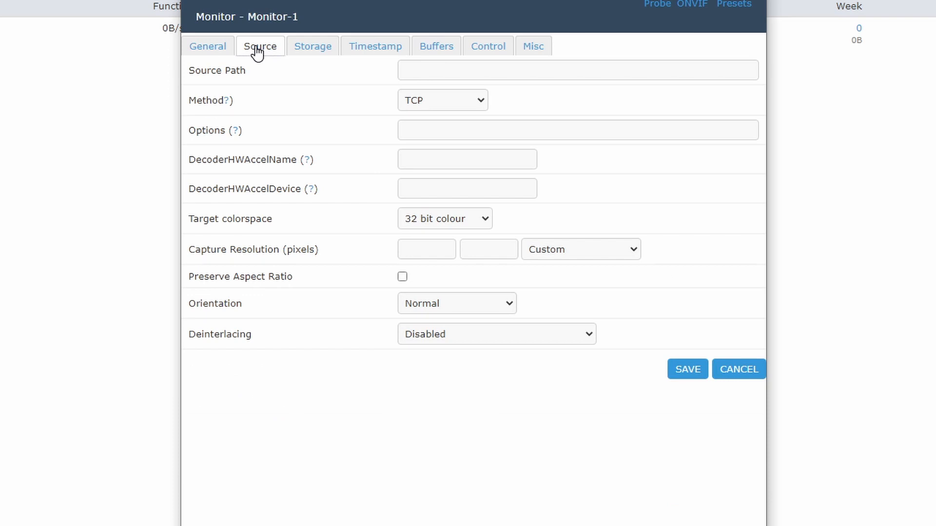
pyautogui.click(528, 69)
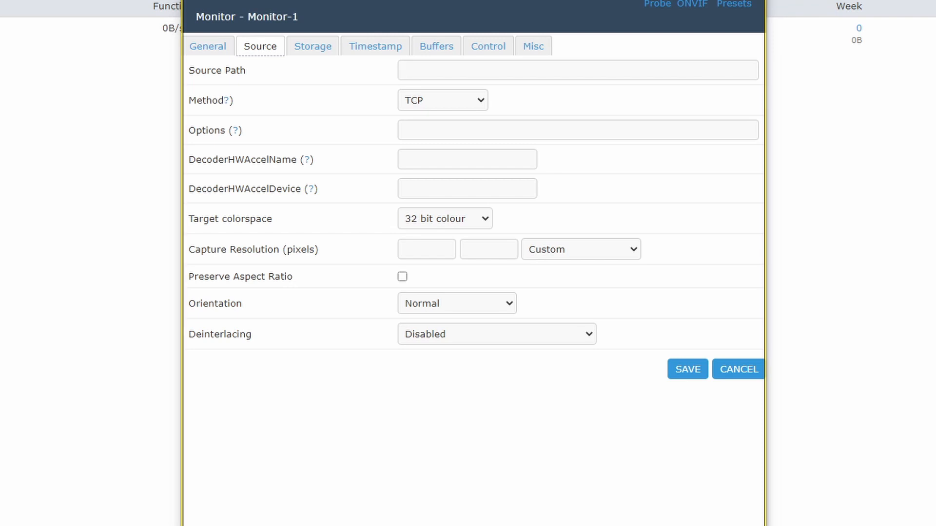
pyautogui.hotkey('ctrl', 'v')
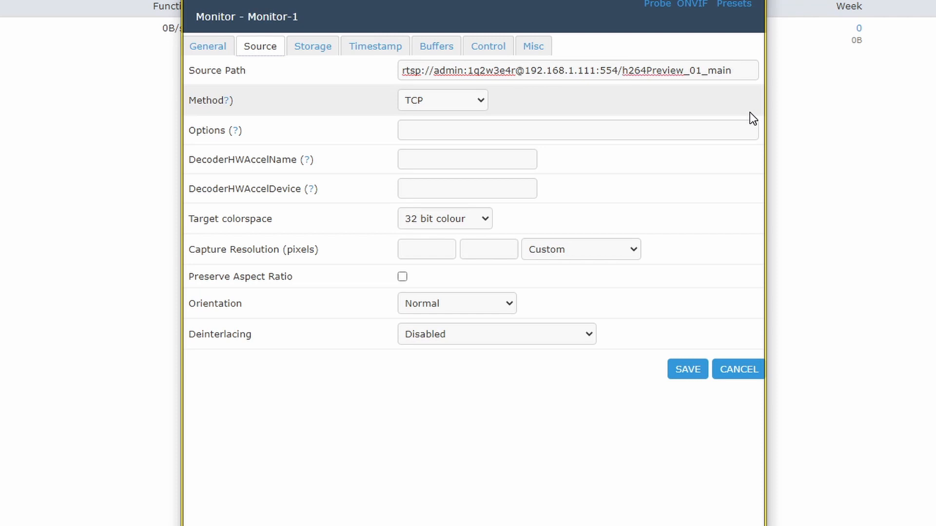
pyautogui.click(449, 100)
pyautogui.click(450, 101)
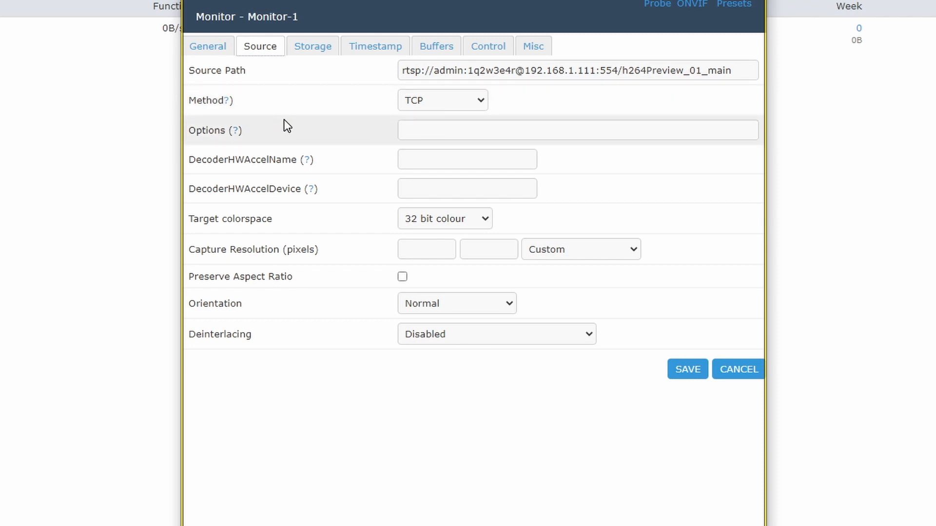
# After checking the Options help, choose 1920x1080 1080p as the capture resolution.
pyautogui.click(235, 130)
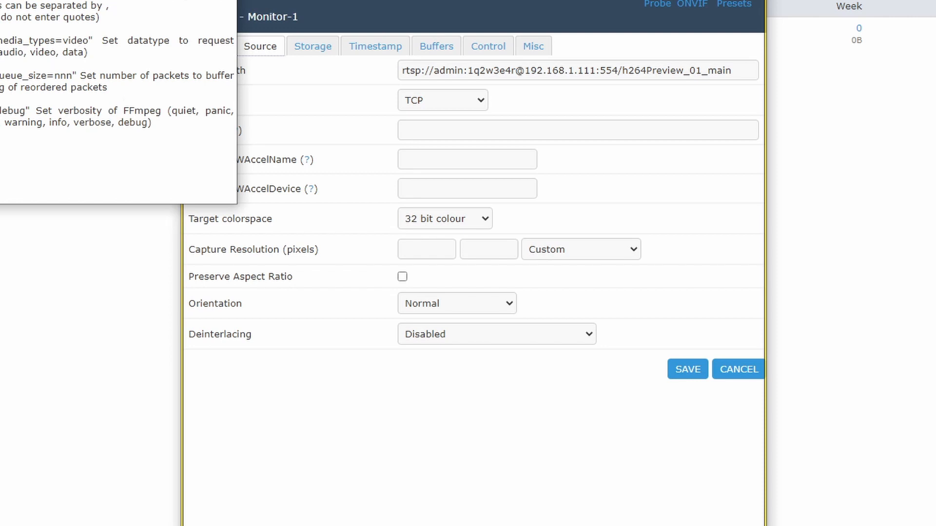
pyautogui.click(226, 1)
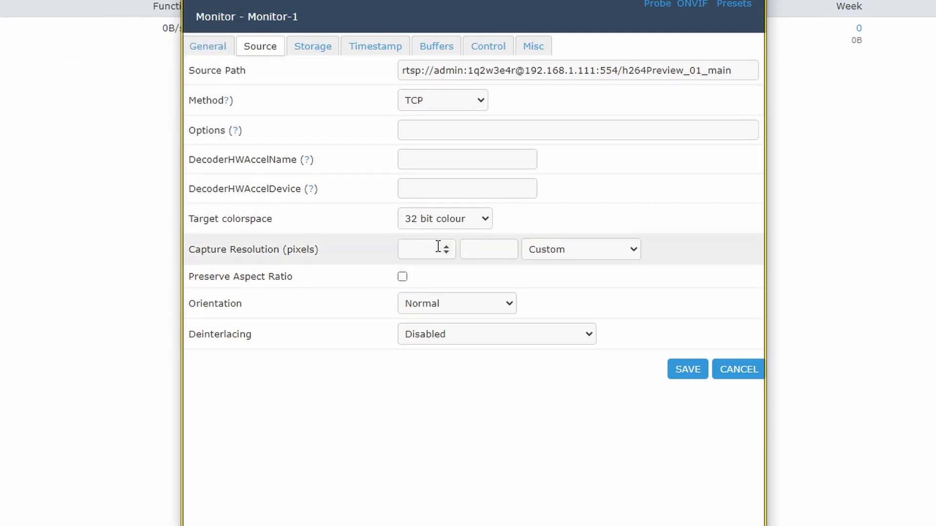
pyautogui.click(593, 253)
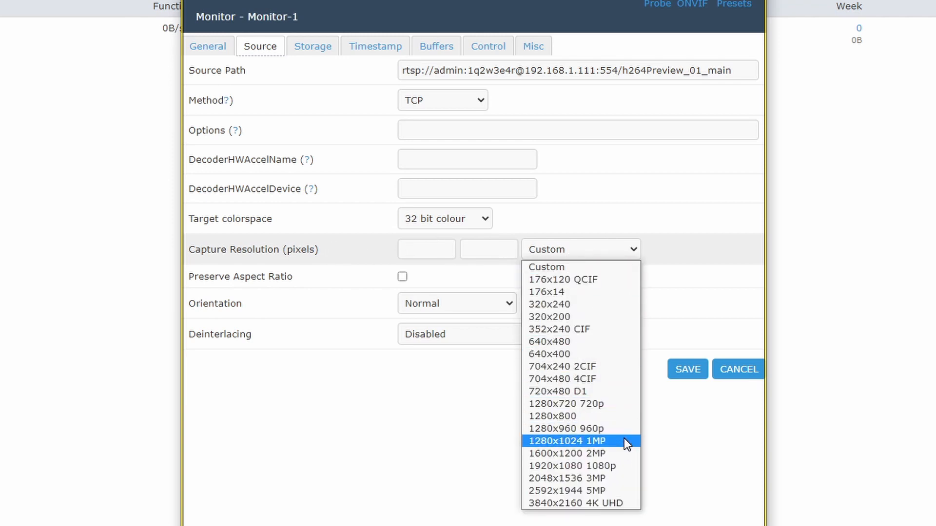
pyautogui.click(604, 469)
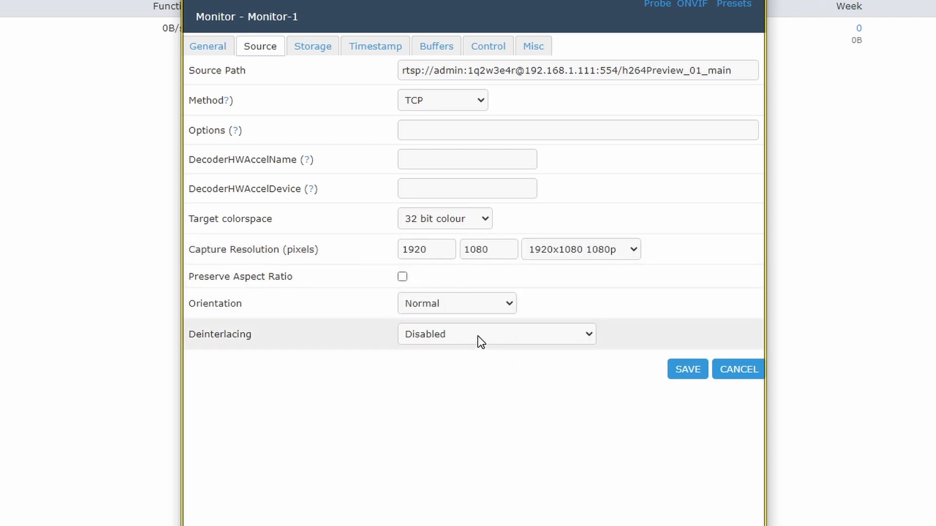
# Rename the monitor from Monitor-1 to Reolink and set its server to Auto.
pyautogui.click(208, 51)
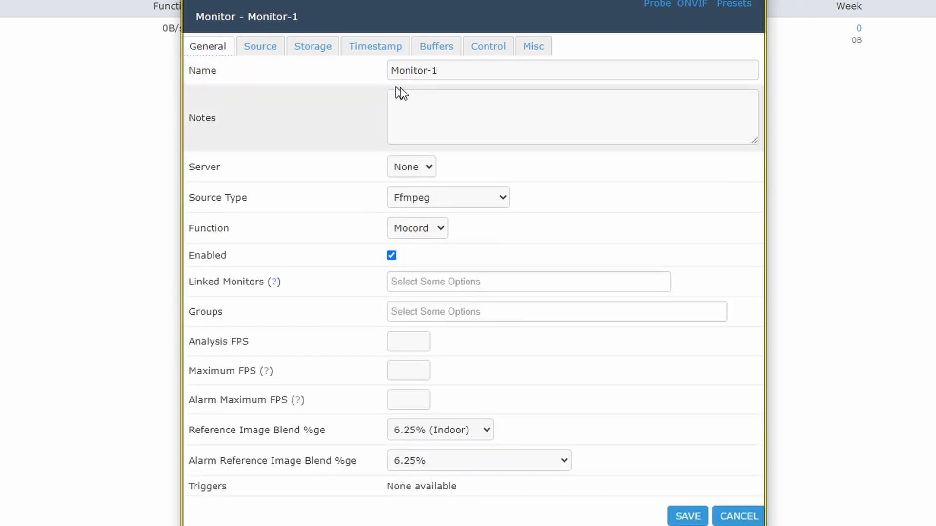
pyautogui.moveTo(502, 69); pyautogui.dragTo(346, 57)
pyautogui.write('Reolink')
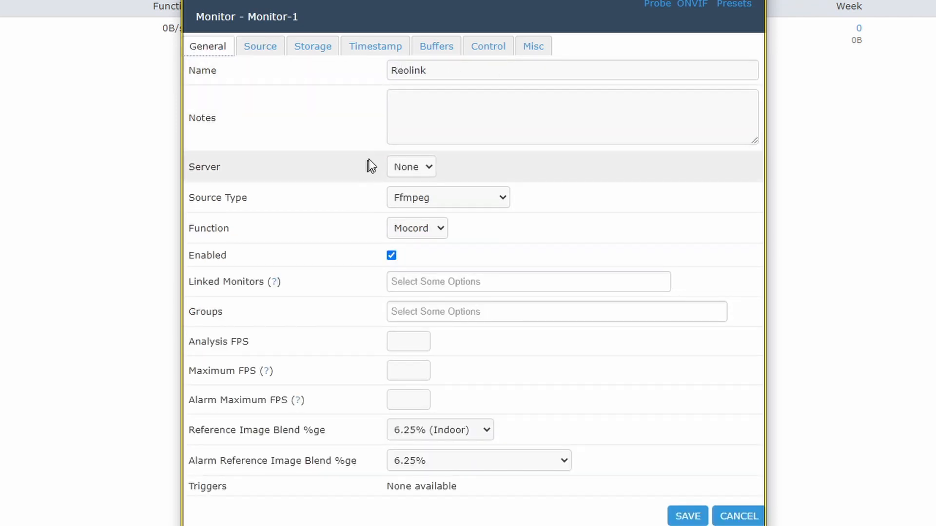
pyautogui.click(420, 175)
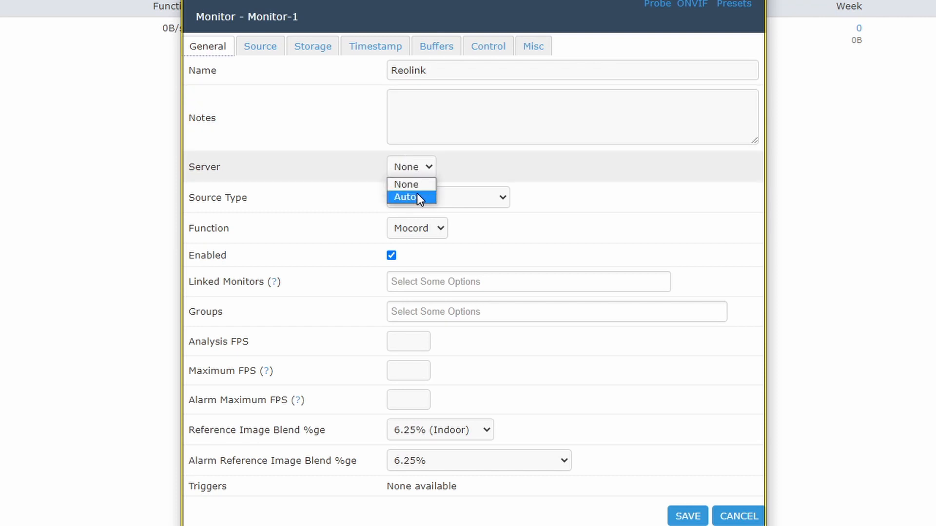
pyautogui.click(417, 193)
# Keep Ffmpeg as the source type and change the monitor function to Monitor.
pyautogui.click(473, 197)
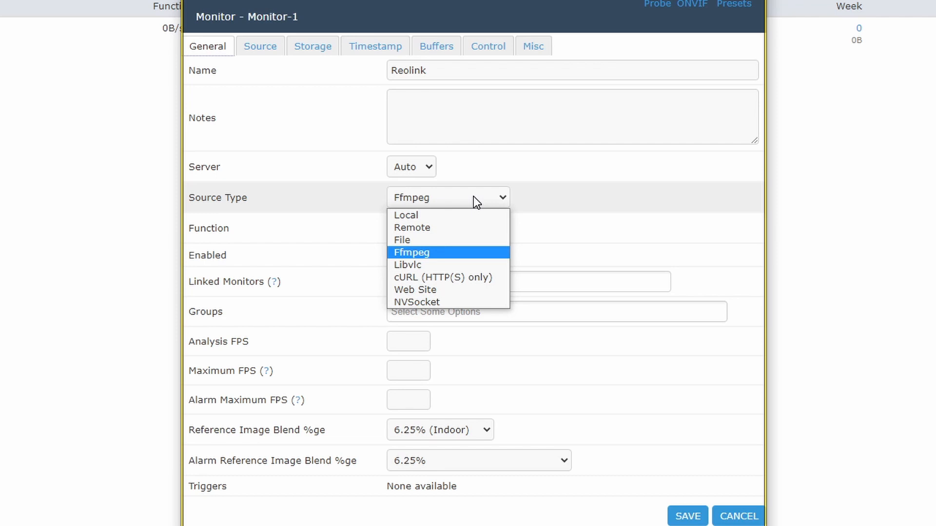
pyautogui.click(473, 197)
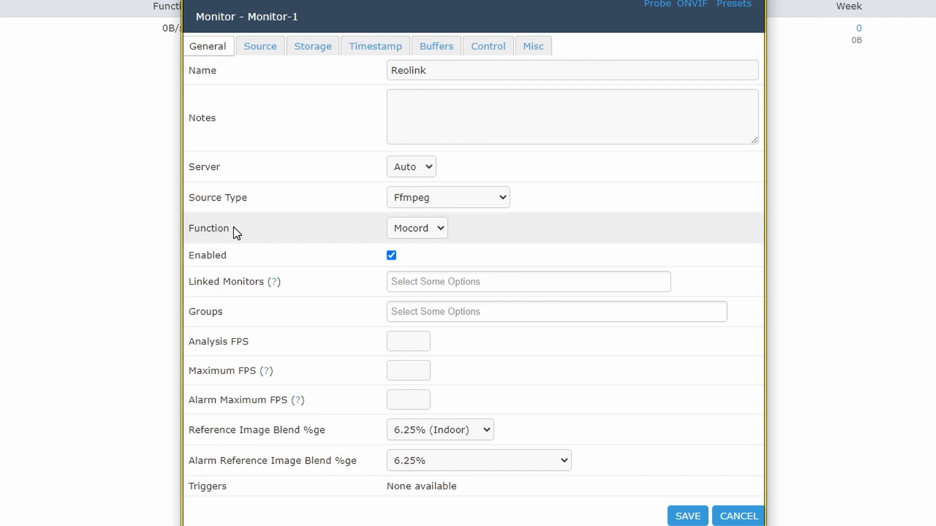
pyautogui.click(441, 229)
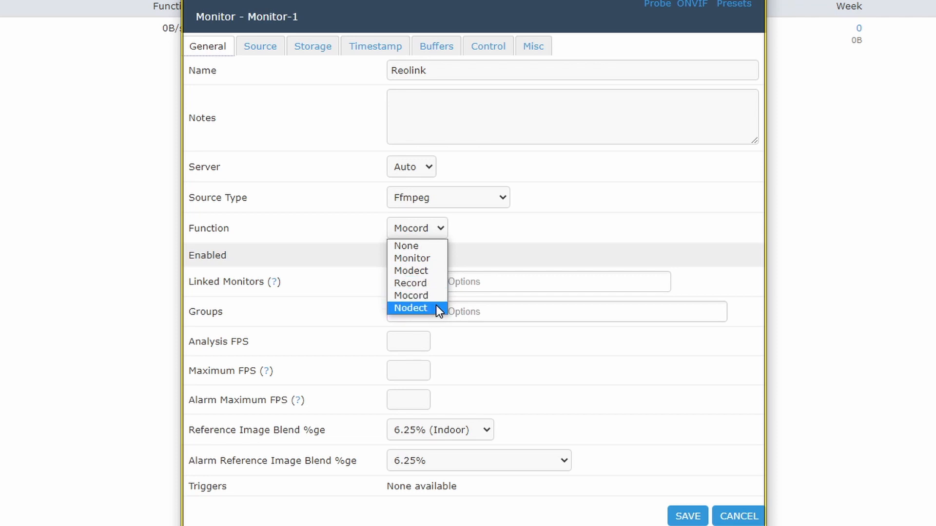
pyautogui.click(434, 258)
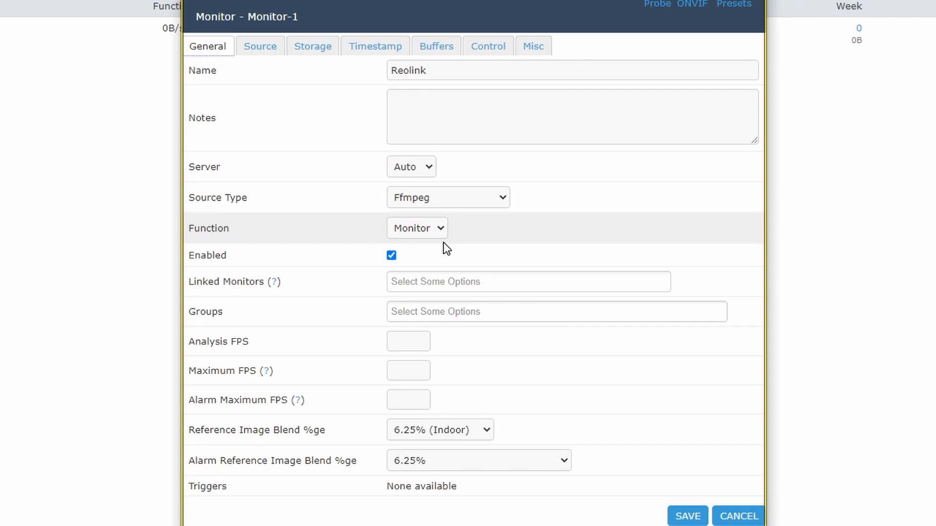
pyautogui.click(312, 48)
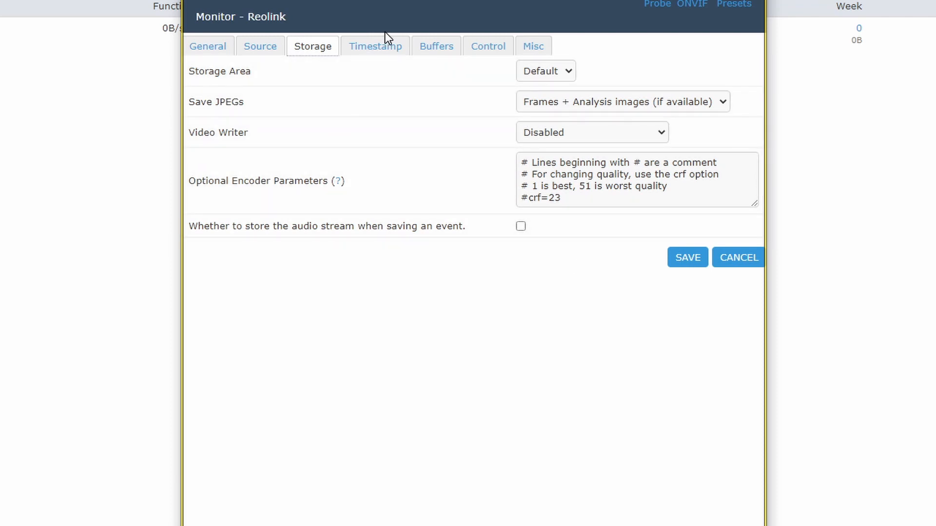
# Review the Timestamp, Buffers, Control and Misc tabs, then save the Reolink monitor.
pyautogui.doubleClick(382, 49)
pyautogui.click(381, 48)
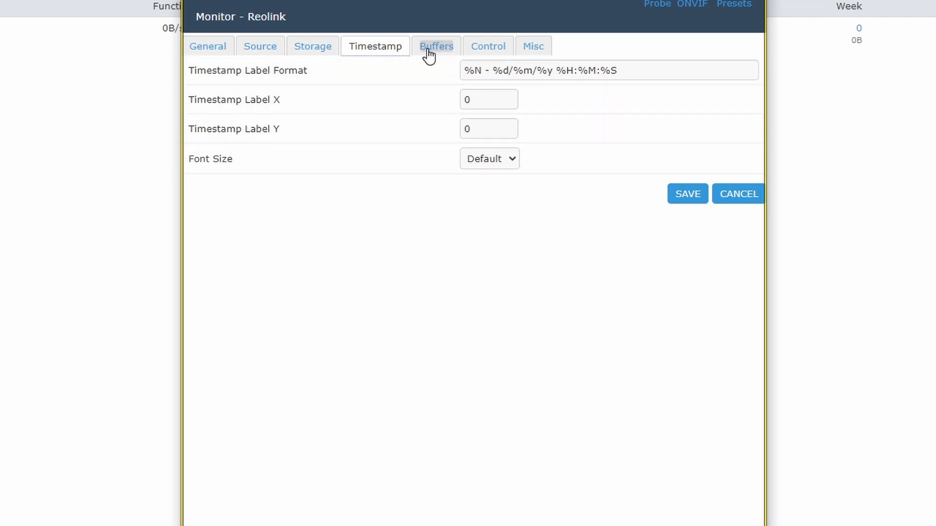
pyautogui.click(427, 51)
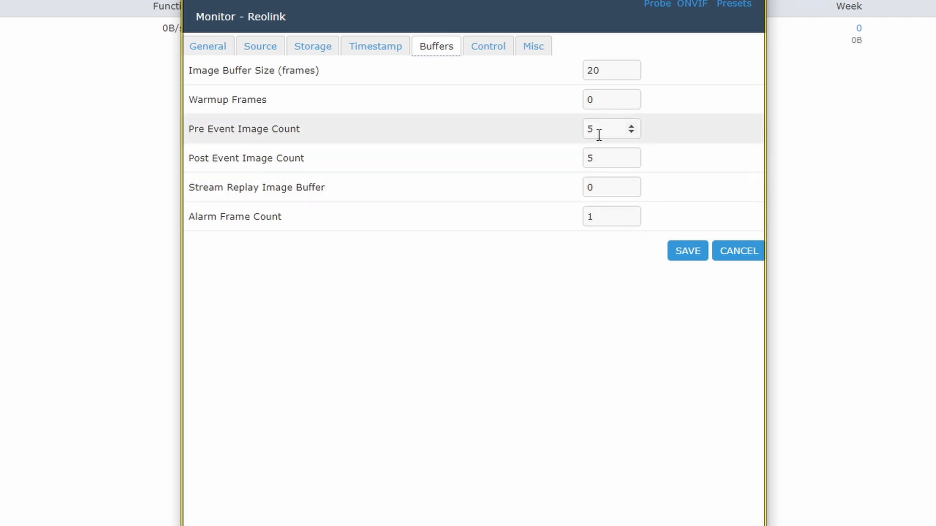
pyautogui.click(499, 49)
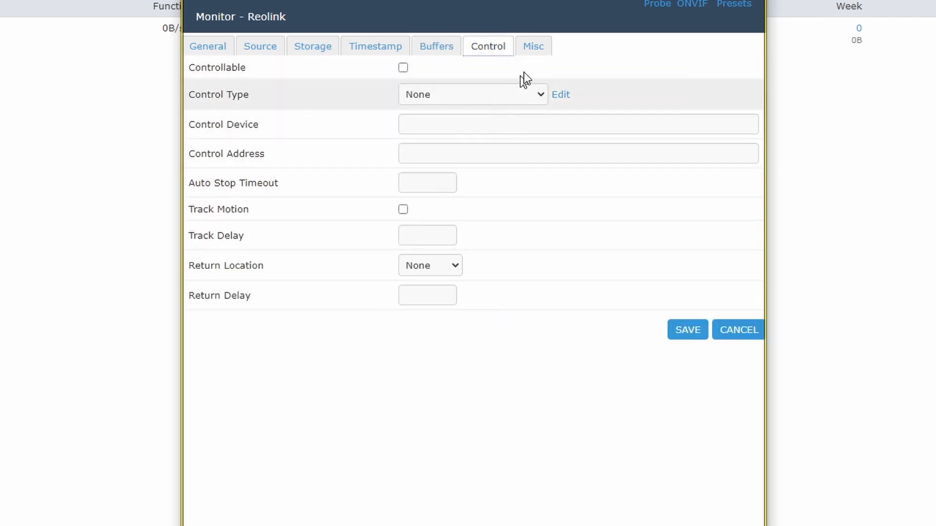
pyautogui.click(535, 49)
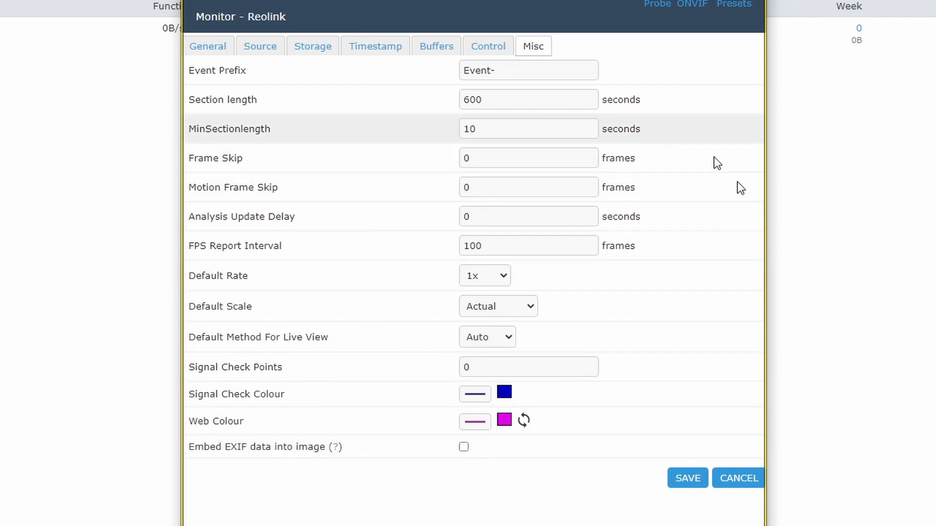
pyautogui.click(676, 482)
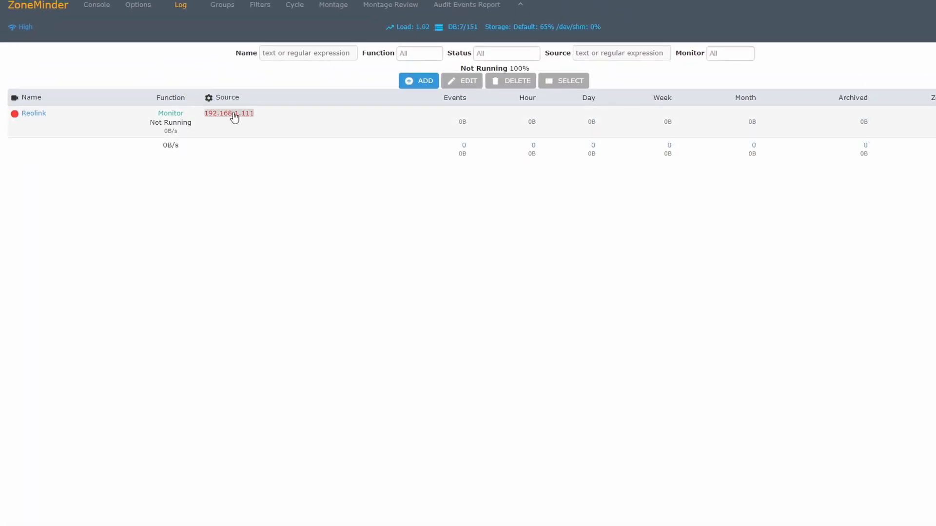
# View the Reolink camera's live feed, then go back to the monitor list.
pyautogui.click(41, 116)
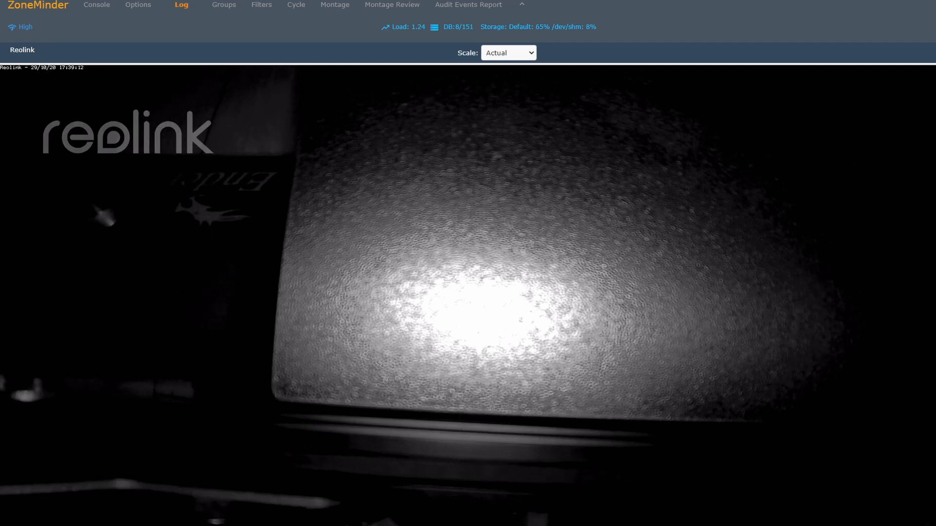
pyautogui.click(933, 52)
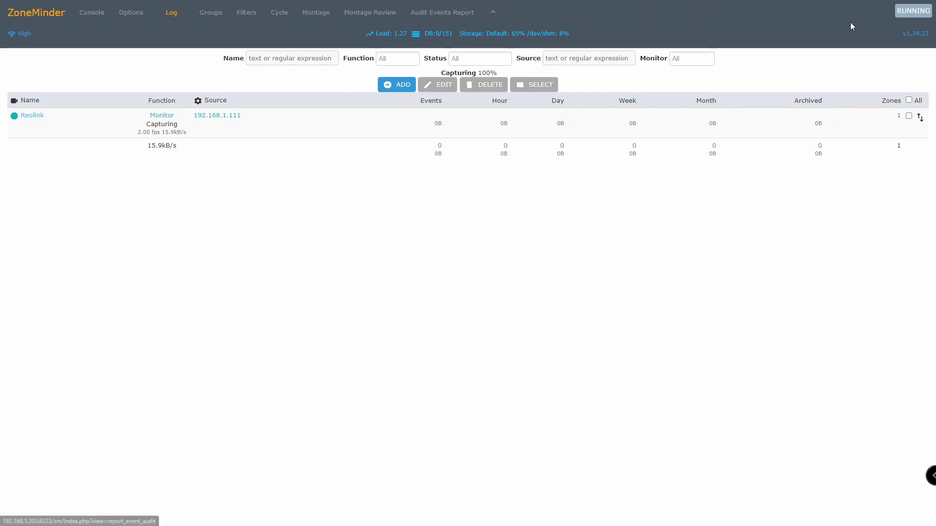
pyautogui.click(912, 14)
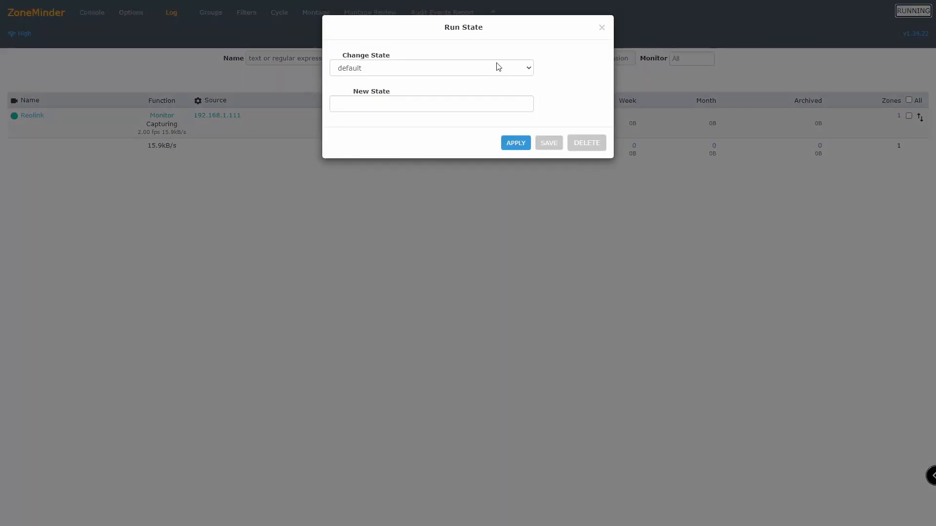
pyautogui.click(498, 66)
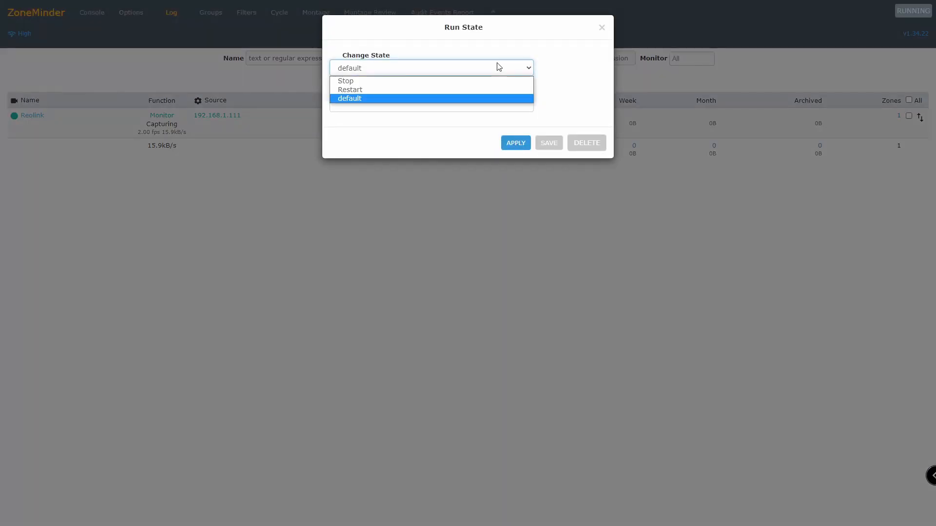
pyautogui.click(498, 66)
pyautogui.click(602, 28)
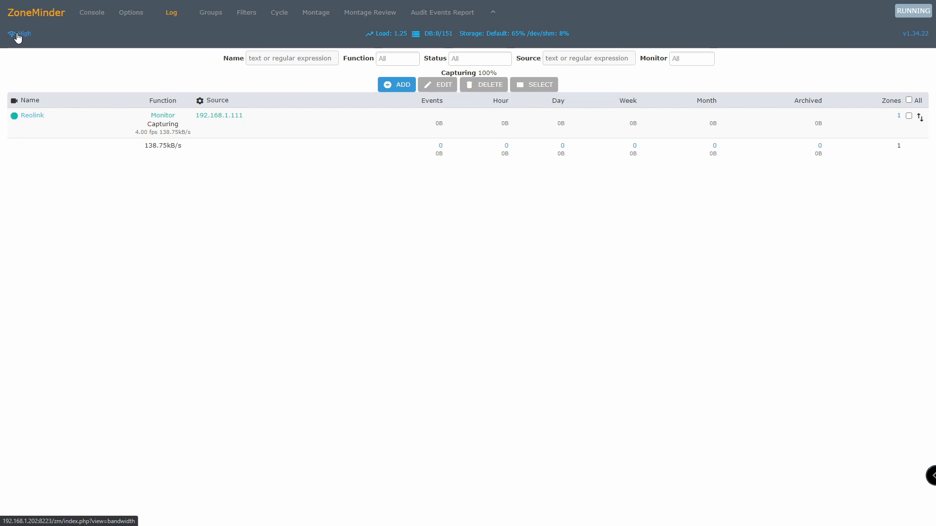
pyautogui.click(18, 35)
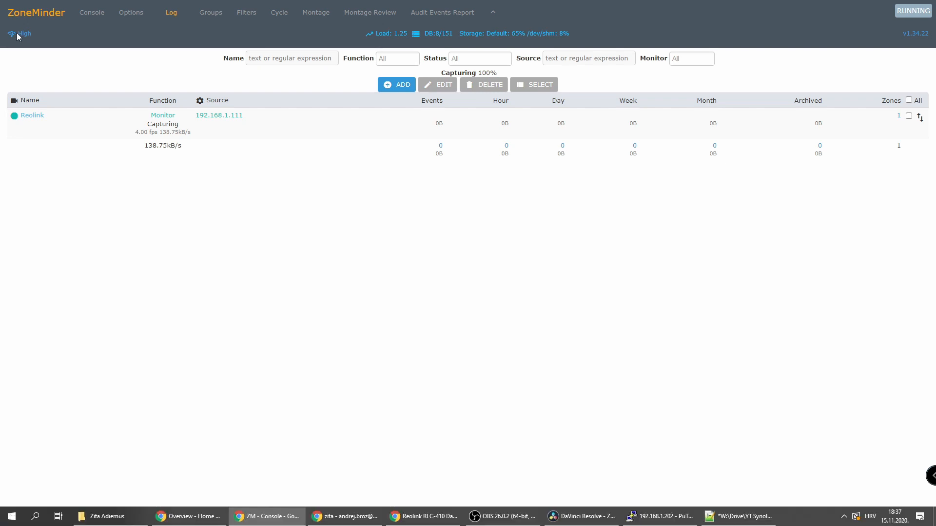
pyautogui.click(78, 79)
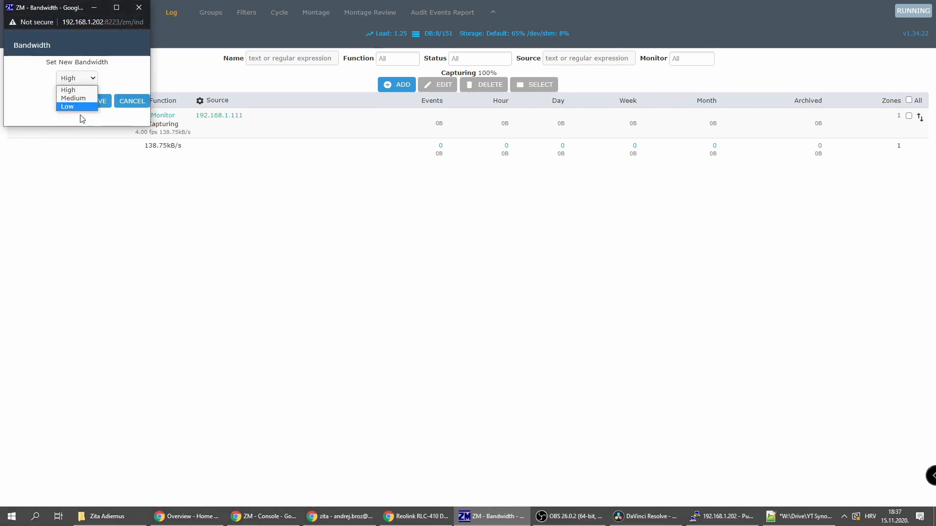
pyautogui.click(129, 102)
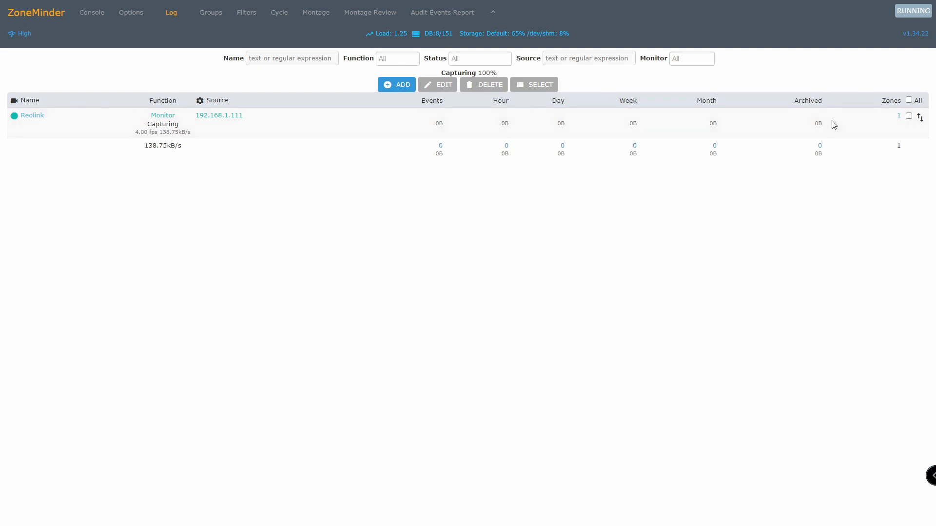
# Disable OPT_USE_AUTH in System options, then look over Users and Config before reaching API options.
pyautogui.click(133, 20)
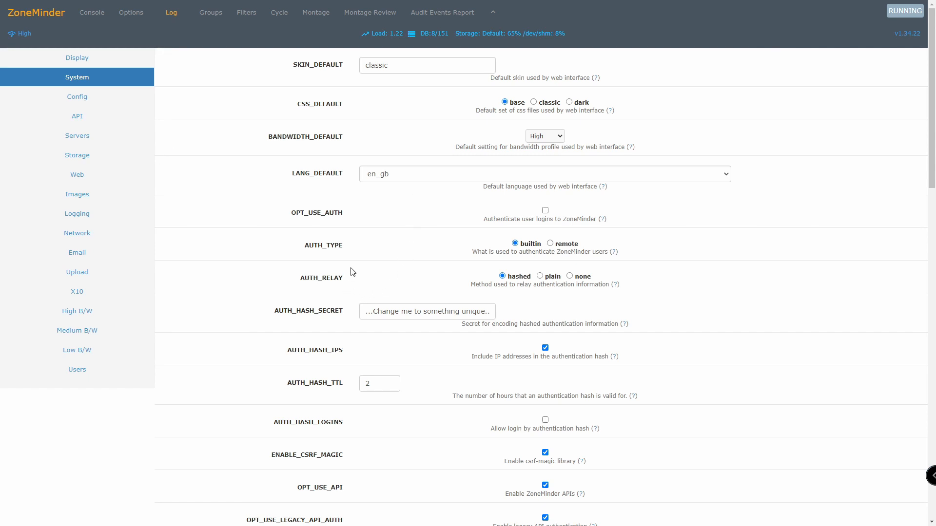
pyautogui.click(546, 212)
pyautogui.click(81, 369)
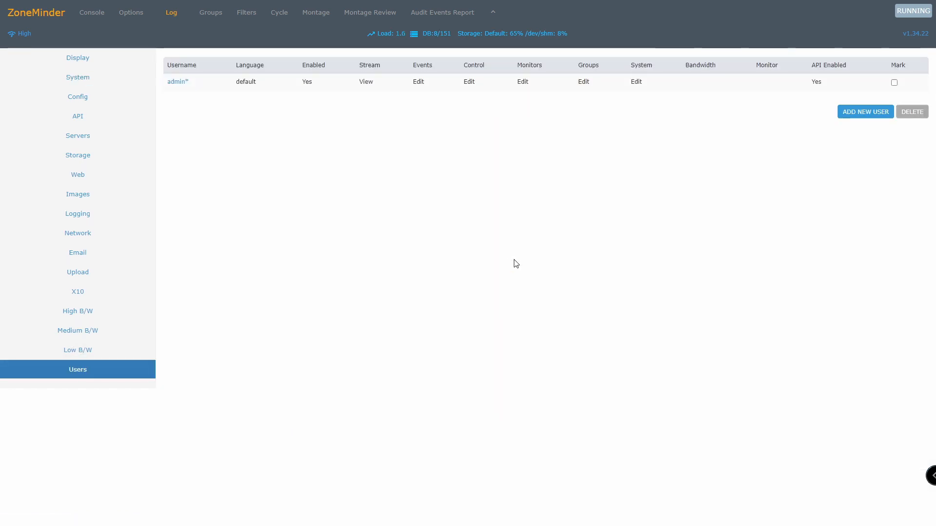
pyautogui.click(72, 97)
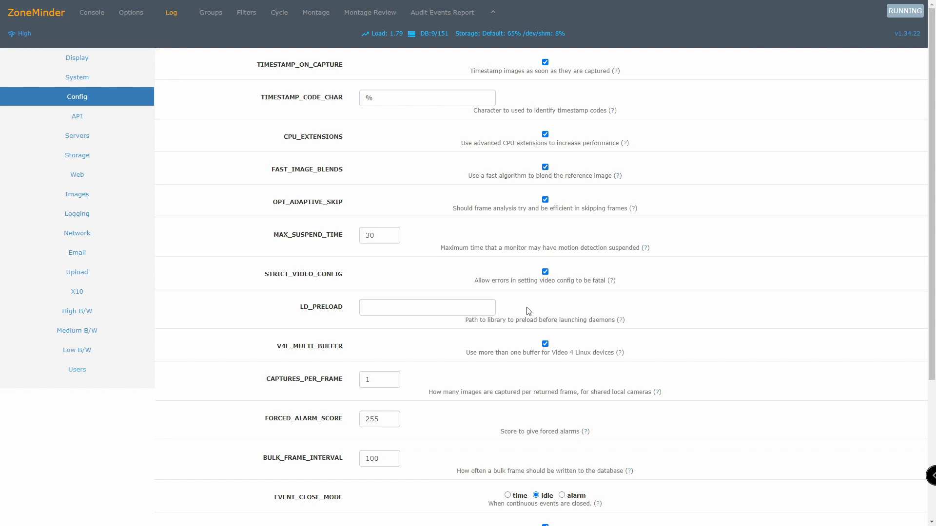
pyautogui.scroll(-3, 527, 309)
pyautogui.scroll(-1, 526, 318)
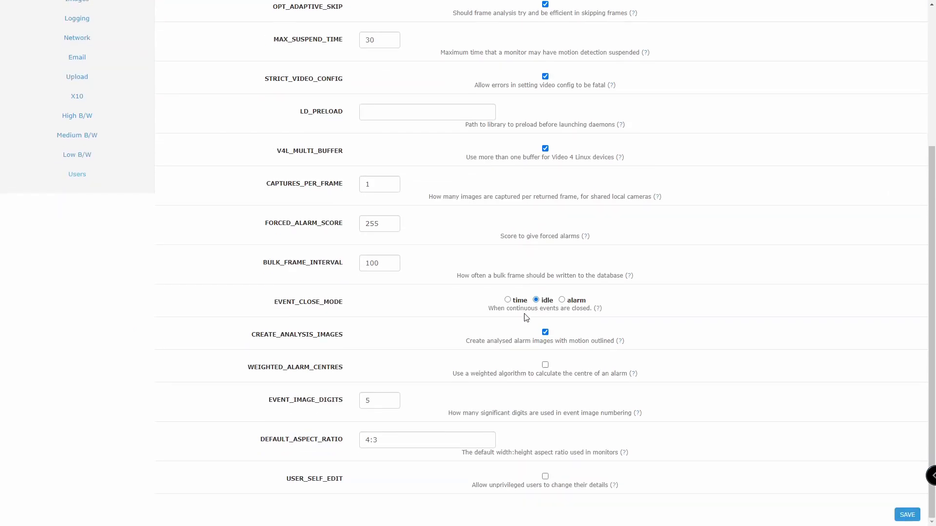
pyautogui.scroll(4, 522, 307)
pyautogui.click(109, 125)
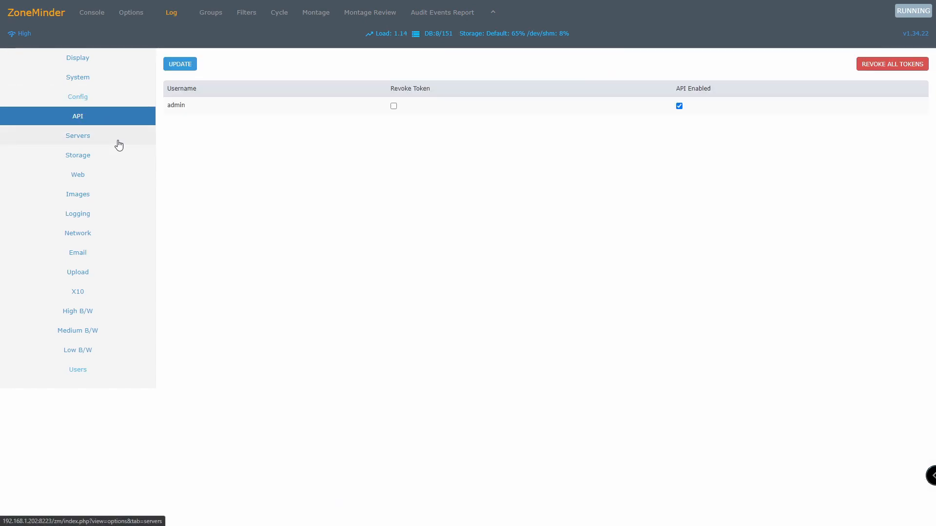
# Browse the Servers, Storage, Web, Images and Logging option categories.
pyautogui.click(118, 141)
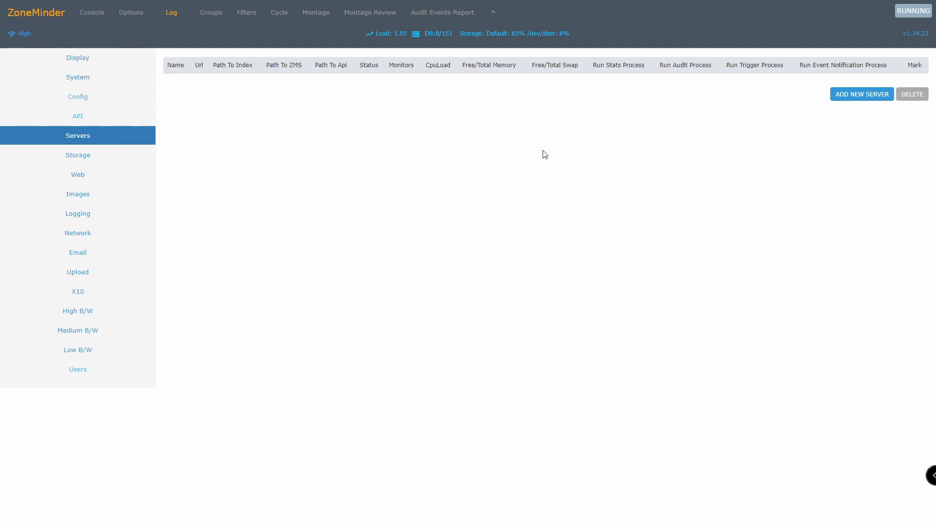
pyautogui.click(68, 155)
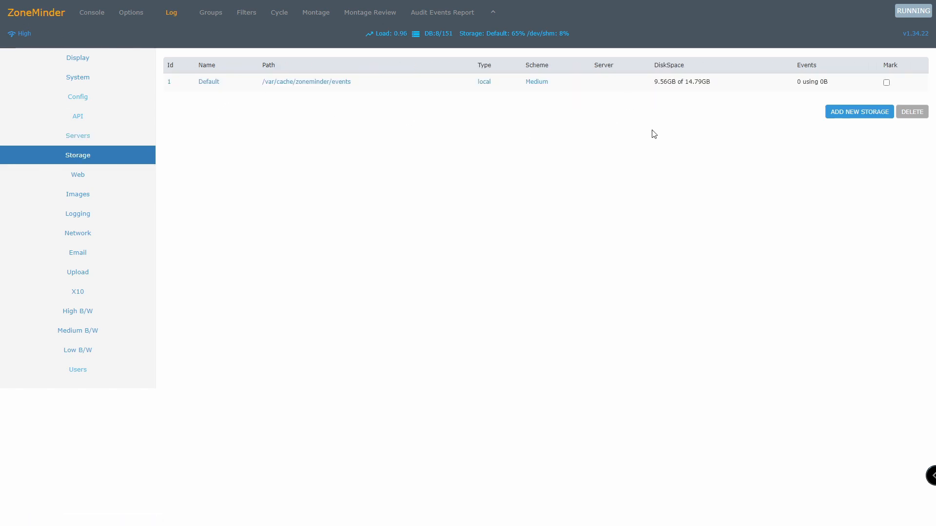
pyautogui.click(82, 168)
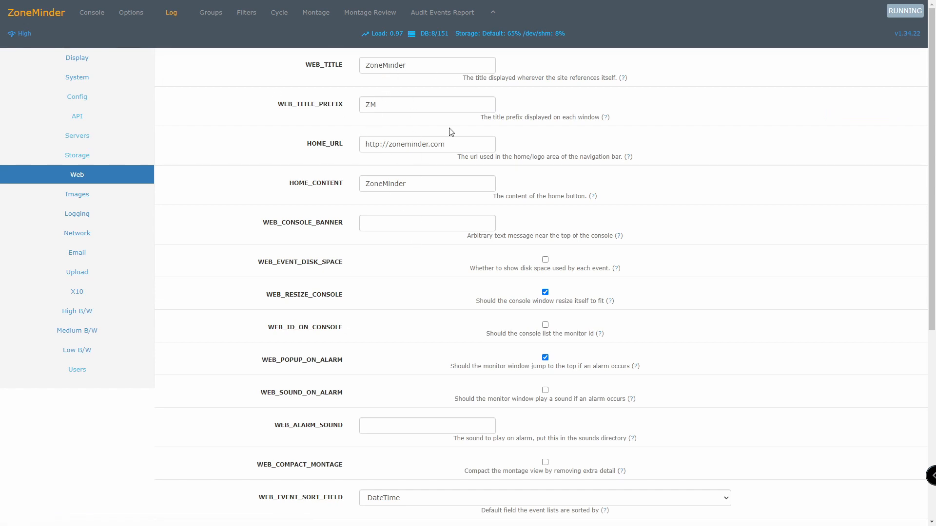
pyautogui.scroll(-5, 382, 317)
pyautogui.scroll(6, 135, 188)
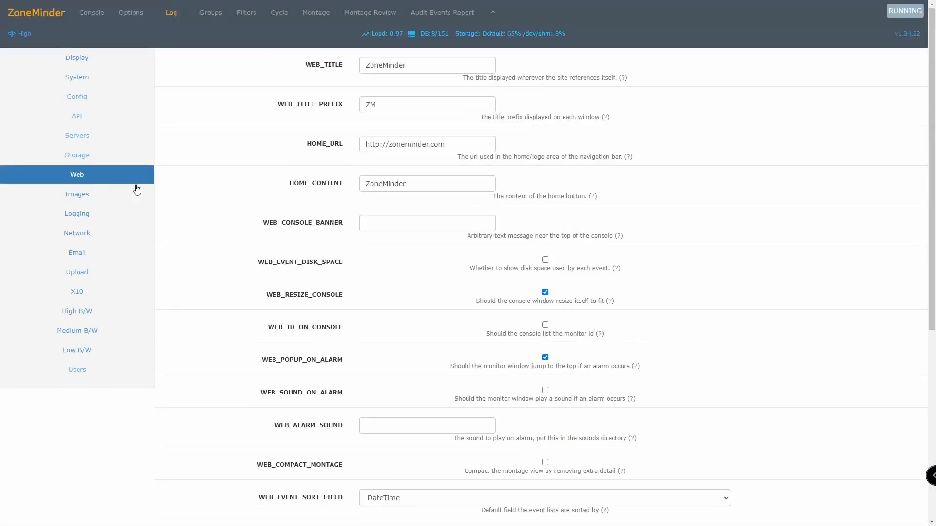
pyautogui.click(116, 195)
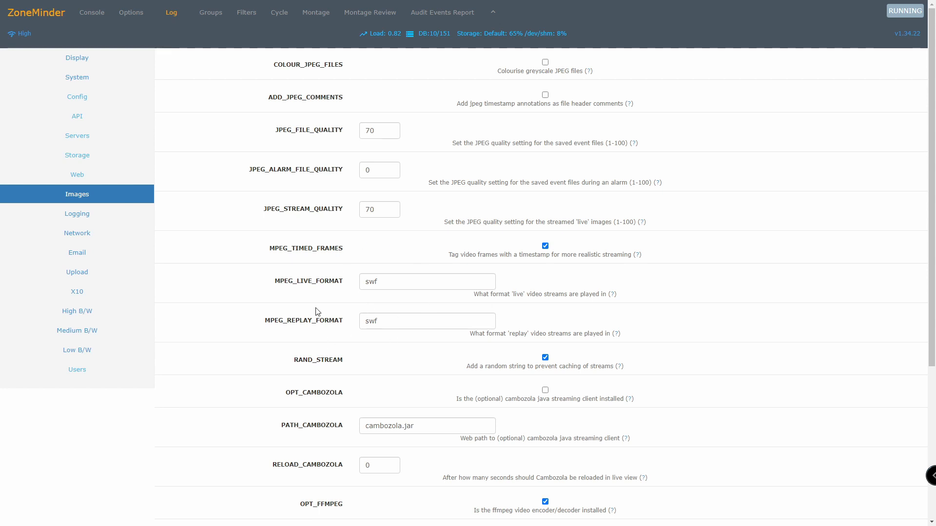
pyautogui.click(117, 213)
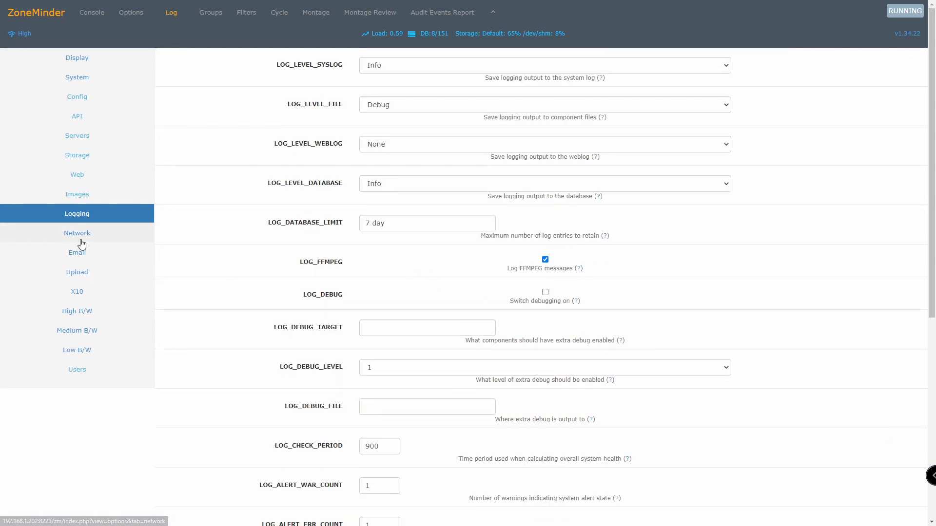
# Continue through the Network, Email, Upload, X10 and High B/W option categories.
pyautogui.click(82, 243)
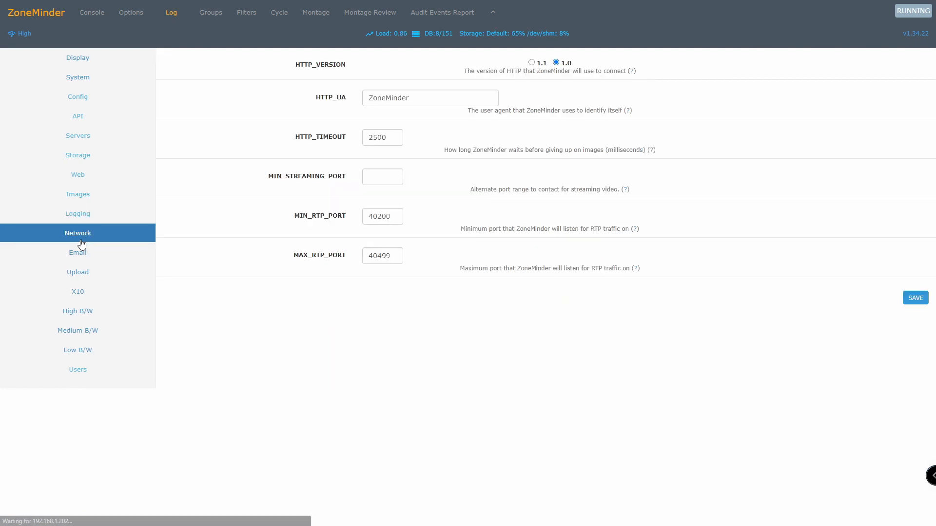
pyautogui.click(116, 252)
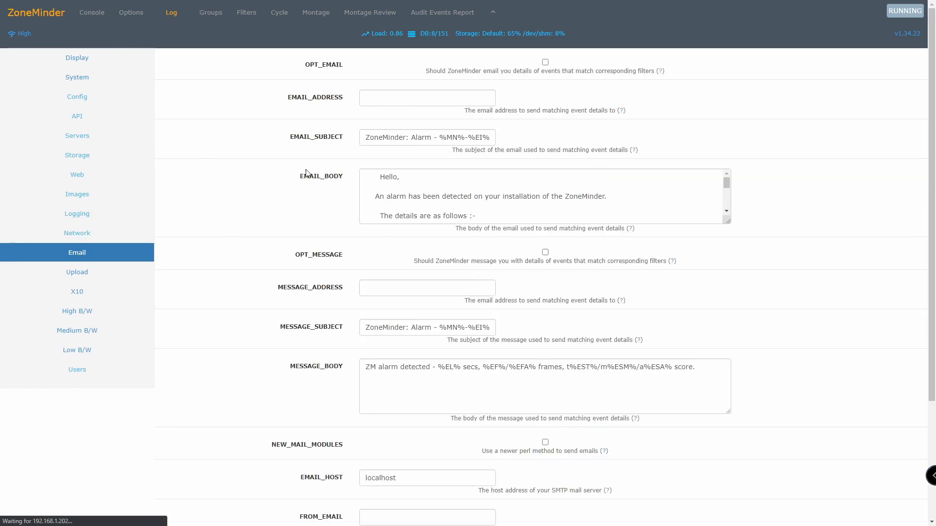
pyautogui.click(141, 265)
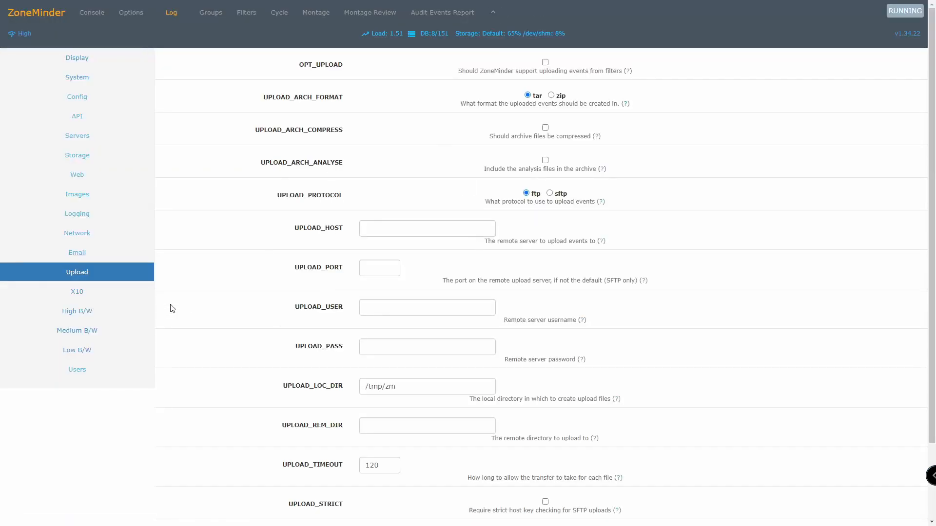
pyautogui.click(105, 291)
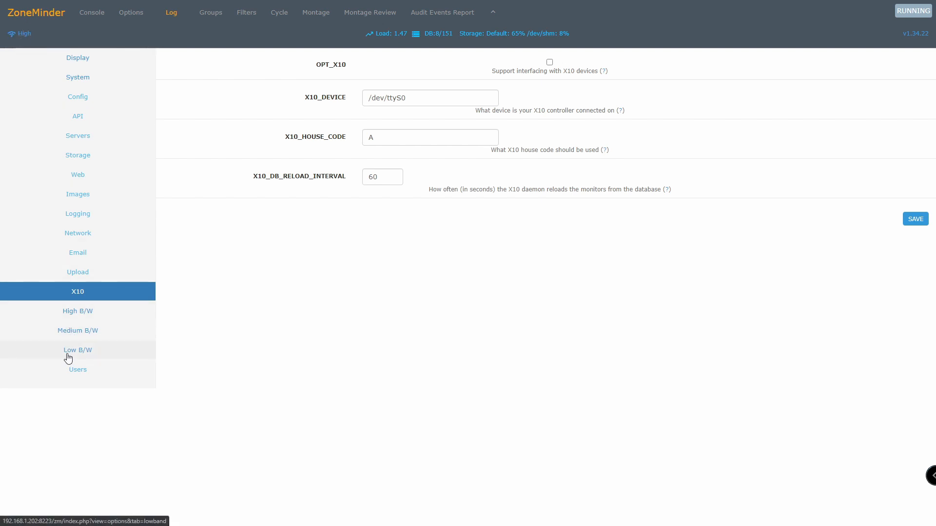
pyautogui.click(74, 317)
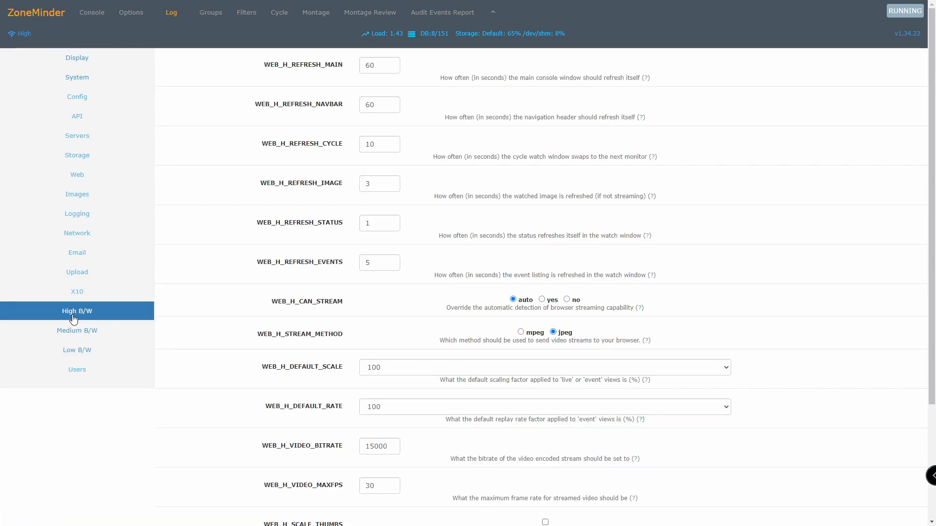
pyautogui.scroll(-4, 397, 328)
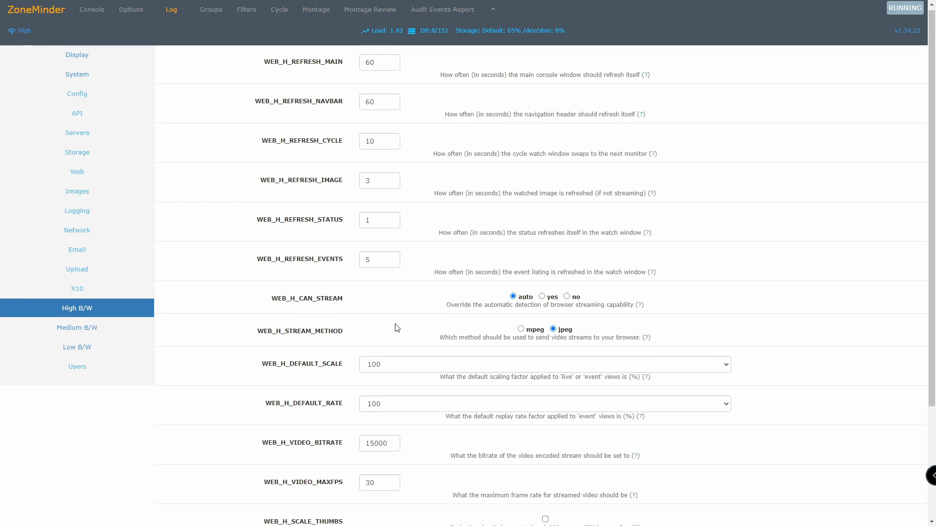
pyautogui.scroll(4, 390, 330)
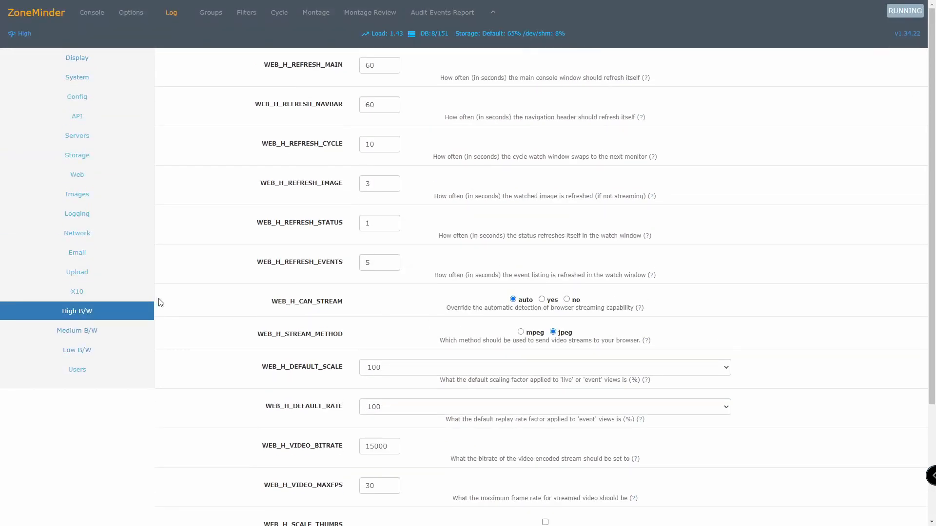
# Look over the Low B/W options, the empty monitor Groups list and the event Filters form.
pyautogui.click(91, 357)
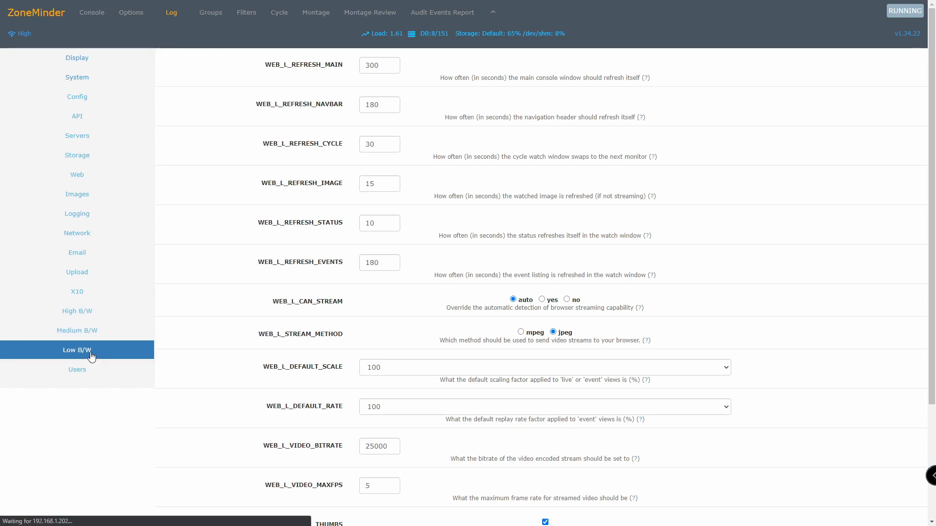
pyautogui.click(218, 18)
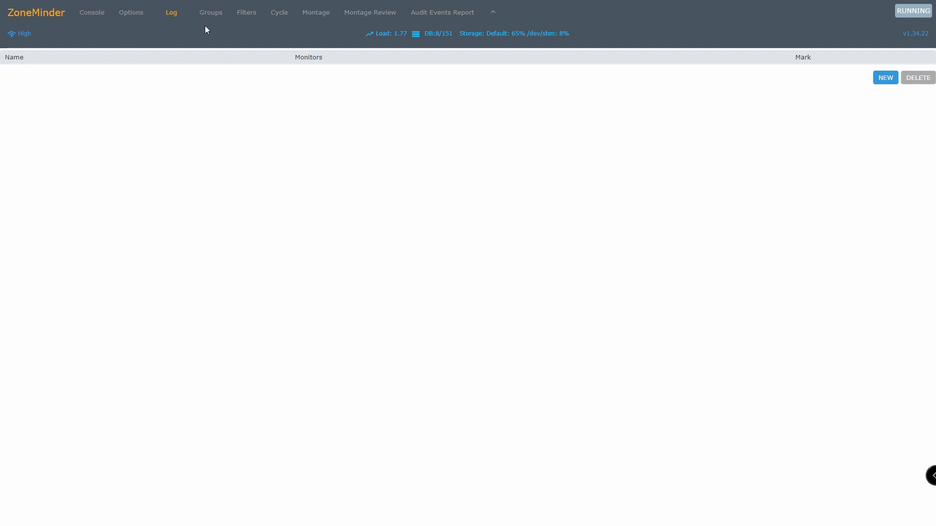
pyautogui.click(251, 20)
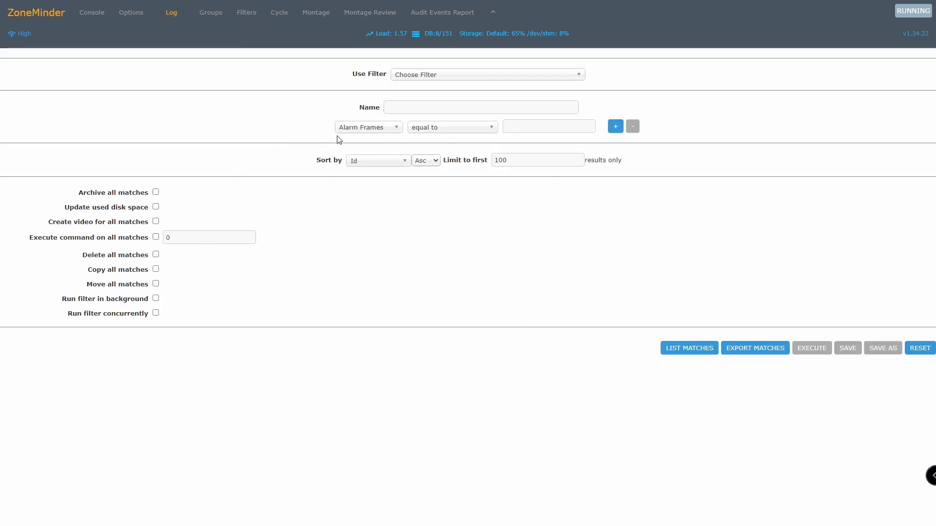
pyautogui.click(284, 19)
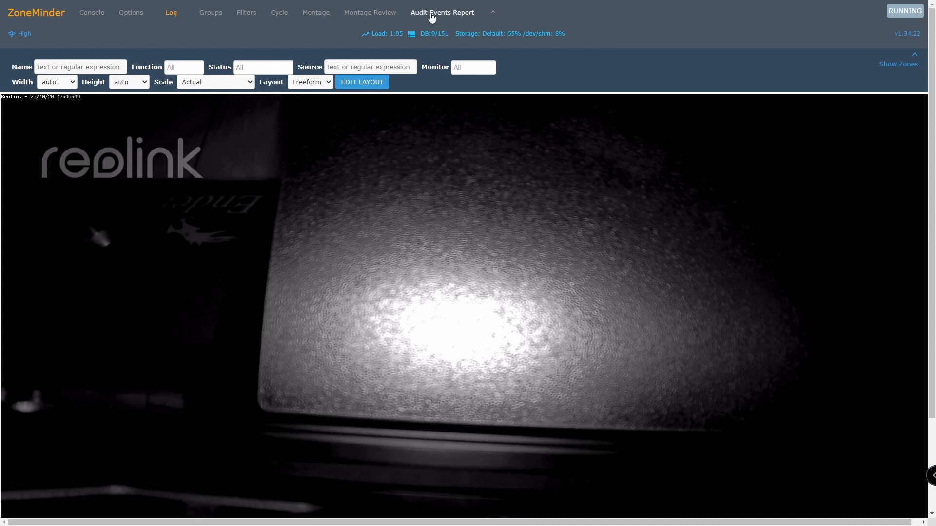
# Return to the ZoneMinder console after viewing the live Reolink picture.
pyautogui.click(98, 17)
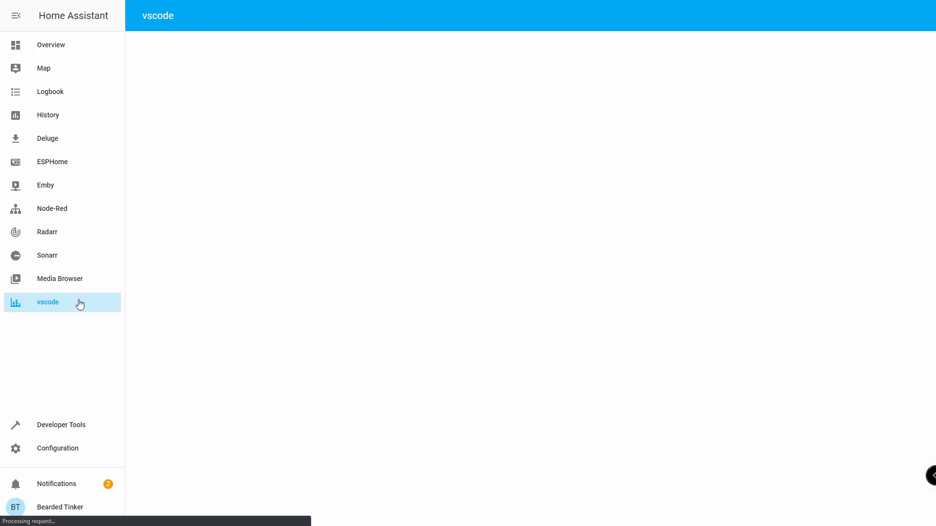
# Append '# ZoneMinder', 'zoneminder:' and '- host: 192.168.1.202:8223' to configuration.yaml.
pyautogui.click(306, 42)
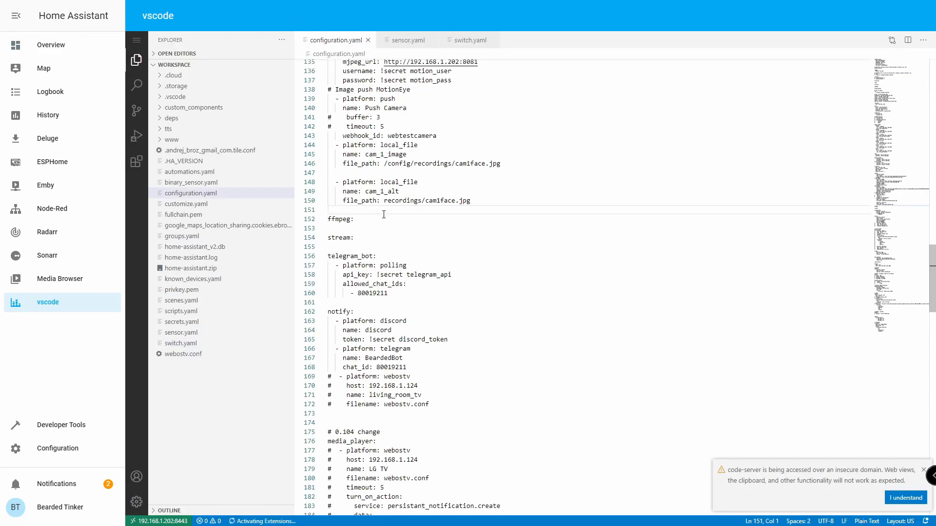
pyautogui.scroll(-20, 378, 237)
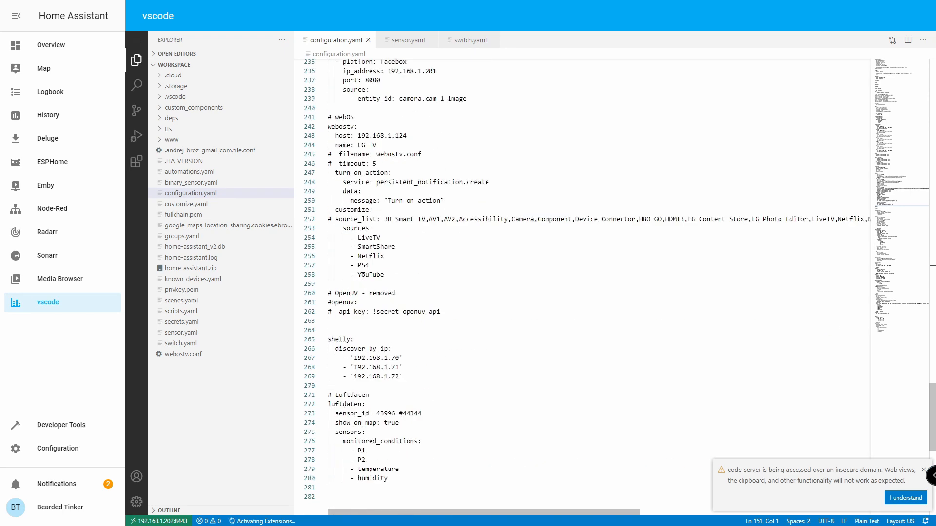
pyautogui.click(356, 312)
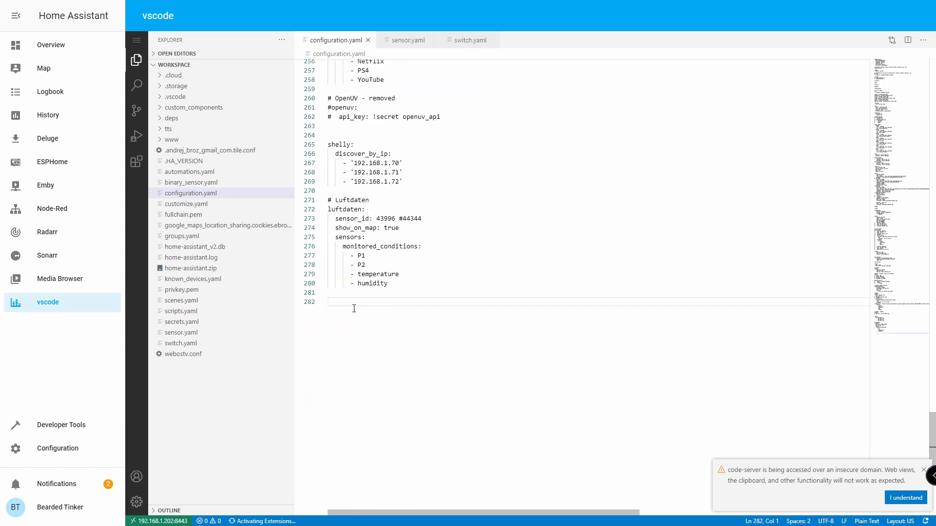
pyautogui.write('# ZoneMinder')
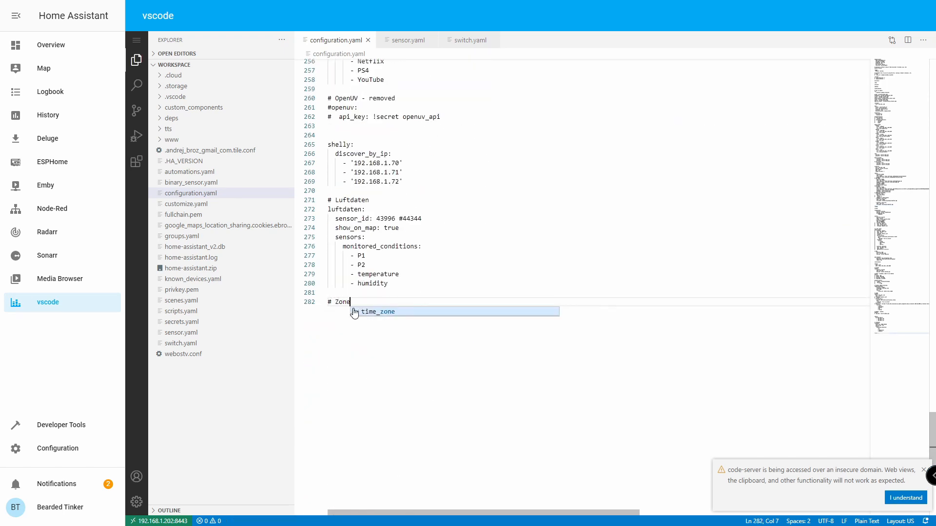
pyautogui.press('Return')
pyautogui.press('Return')
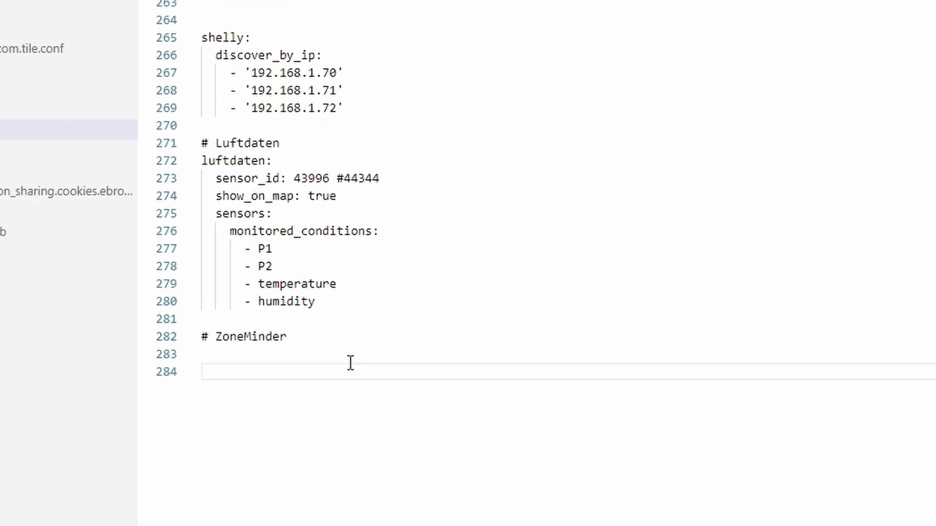
pyautogui.write('zoneminde')
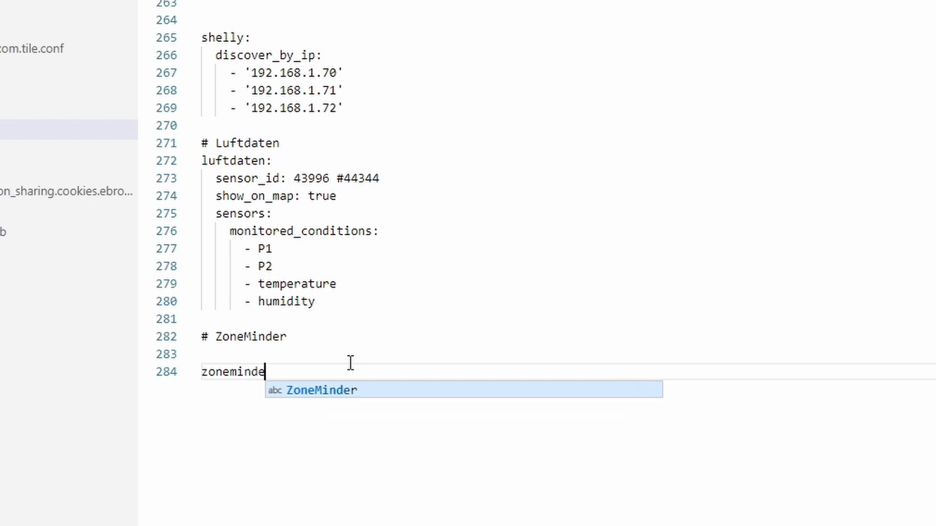
pyautogui.write('r:')
pyautogui.press('Return')
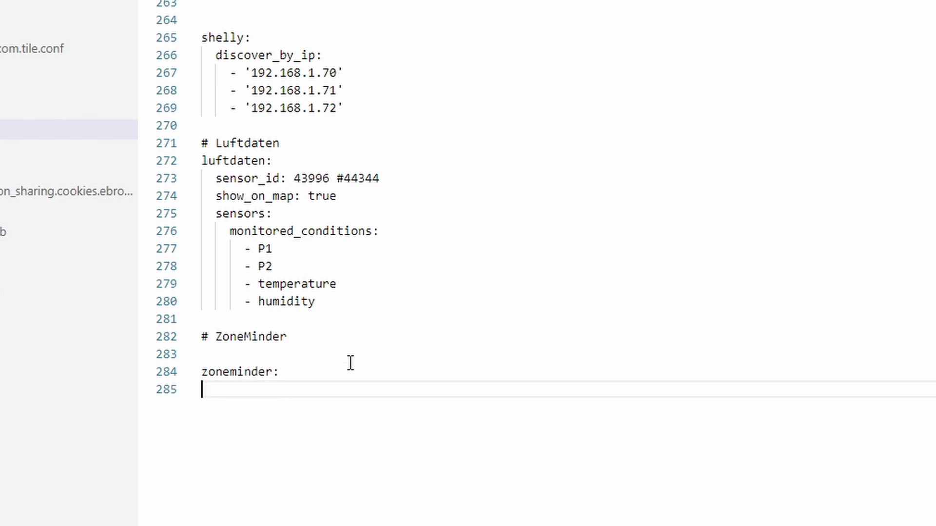
pyautogui.write('- host:')
pyautogui.write('192.168.1.')
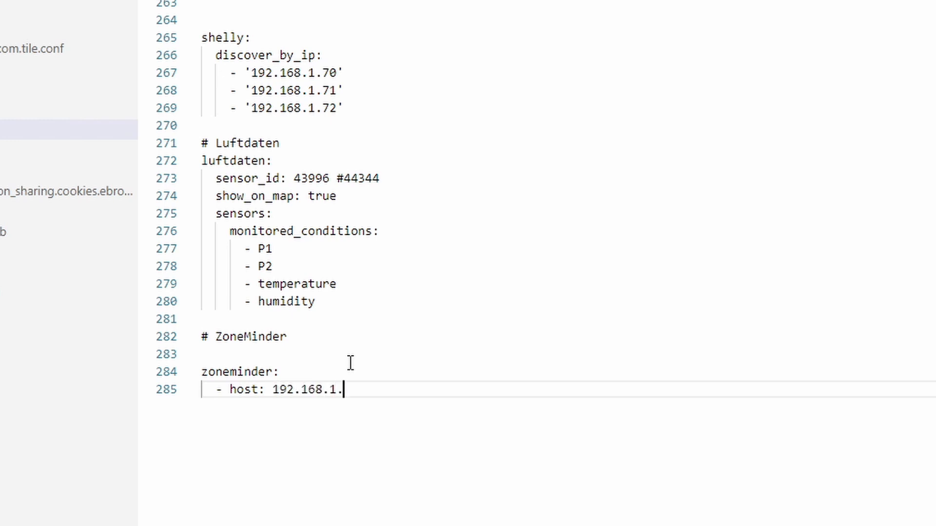
pyautogui.write('202:8223')
pyautogui.press('Return')
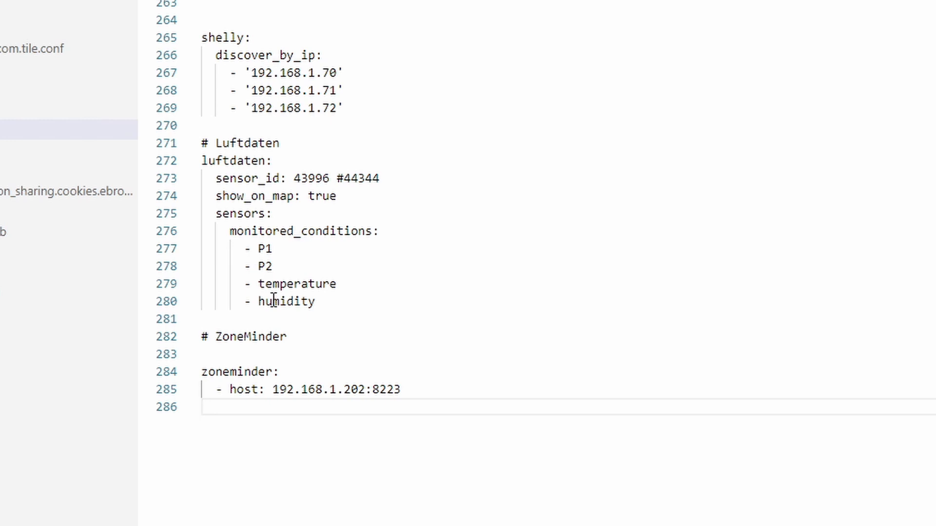
# Search configuration.yaml for 'camera' to locate the camera section.
pyautogui.doubleClick(274, 283)
pyautogui.hotkey('ctrl', 'f')
pyautogui.write('c')
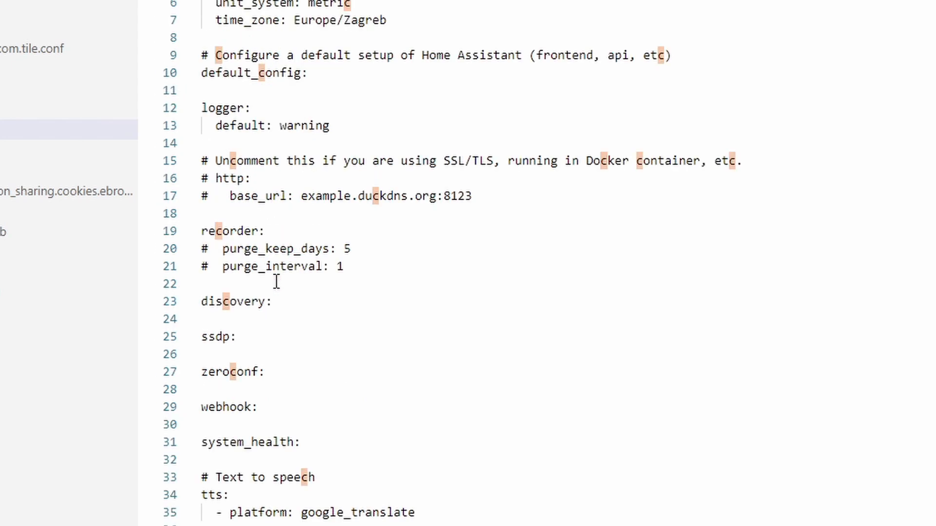
pyautogui.write('amer')
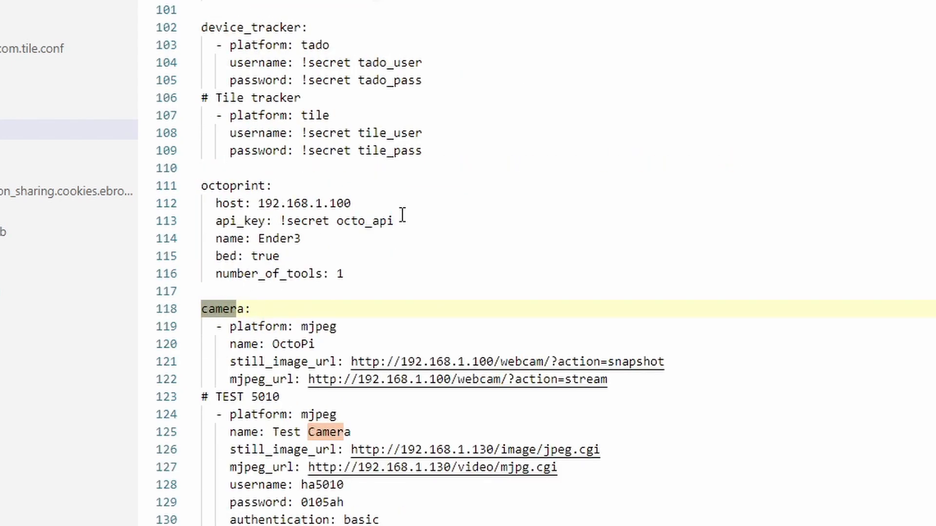
pyautogui.scroll(-3, 399, 214)
# Below the last camera entry, add a '# ZoneMinder' comment and a '- platform: zoneminder' line.
pyautogui.scroll(-5, 312, 307)
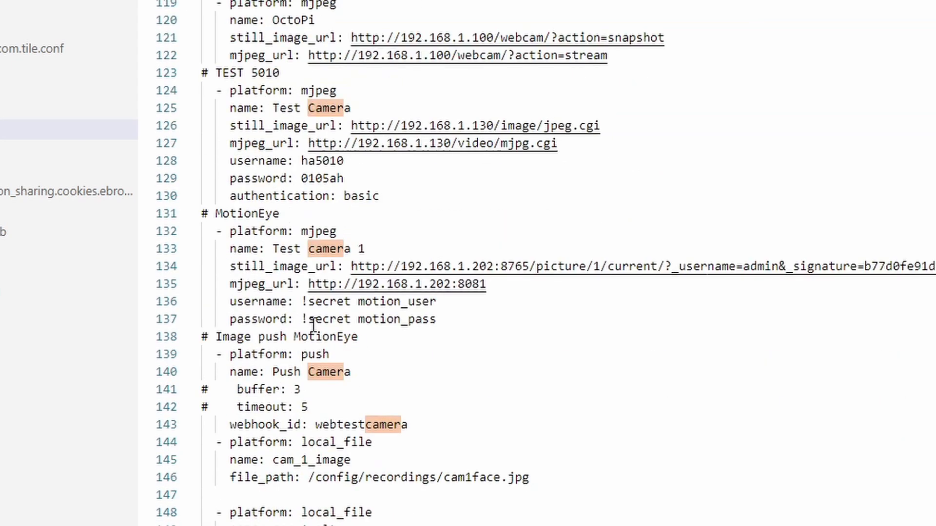
pyautogui.click(305, 423)
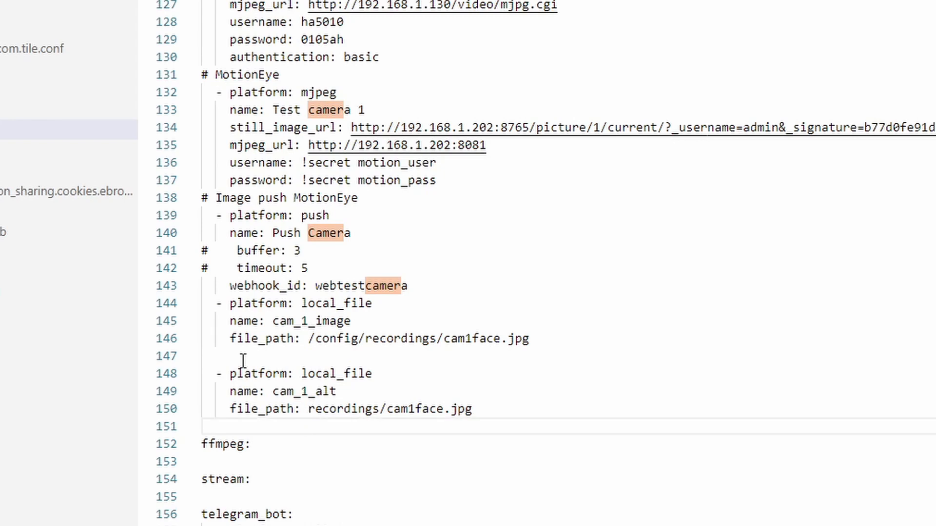
pyautogui.press('Return')
pyautogui.write('# Zone')
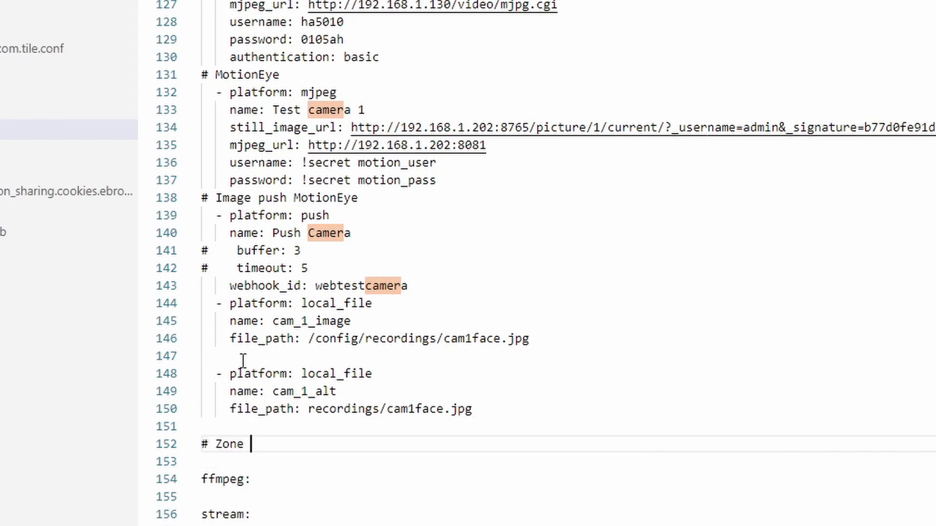
pyautogui.press('BackSpace')
pyautogui.write('Minder')
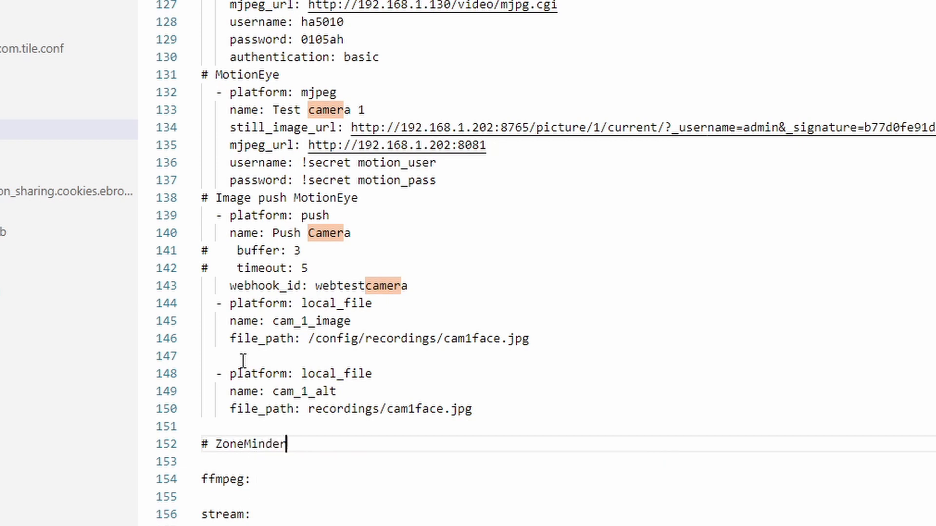
pyautogui.press('Return')
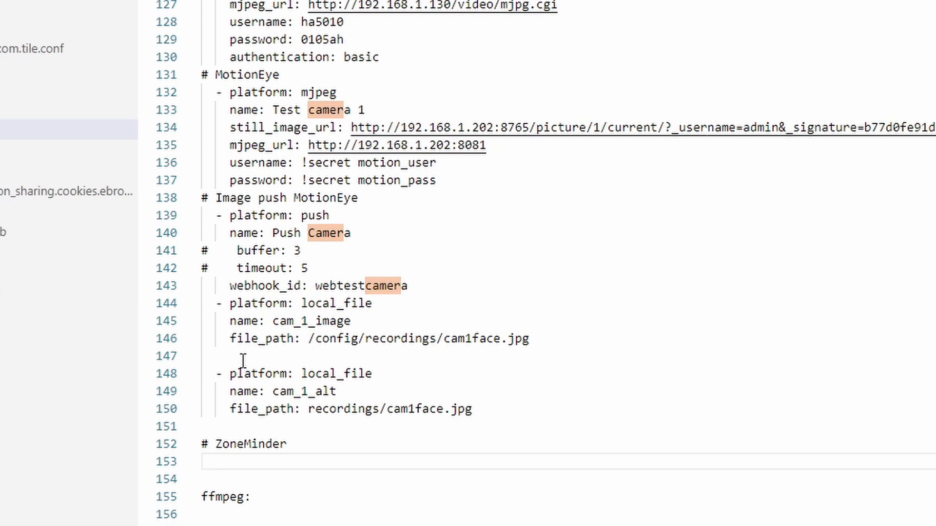
pyautogui.write('- platfo')
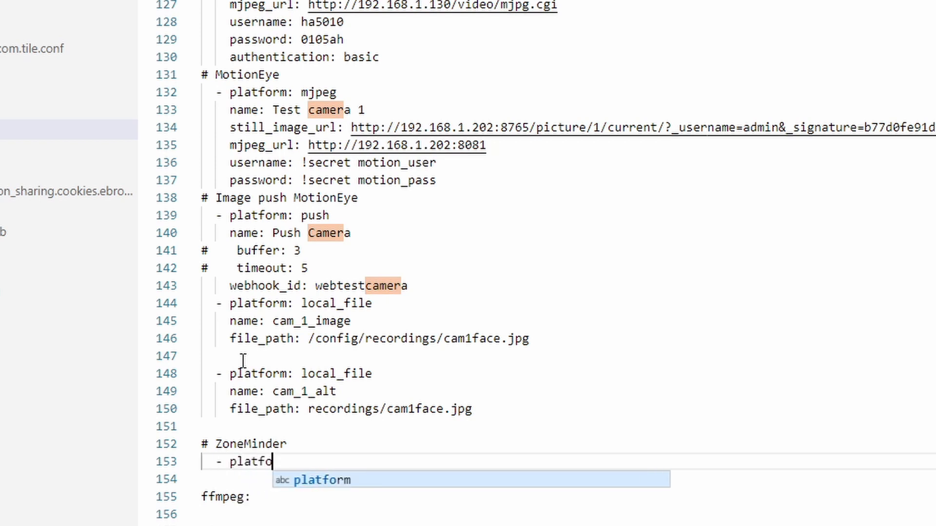
pyautogui.write('rm: ')
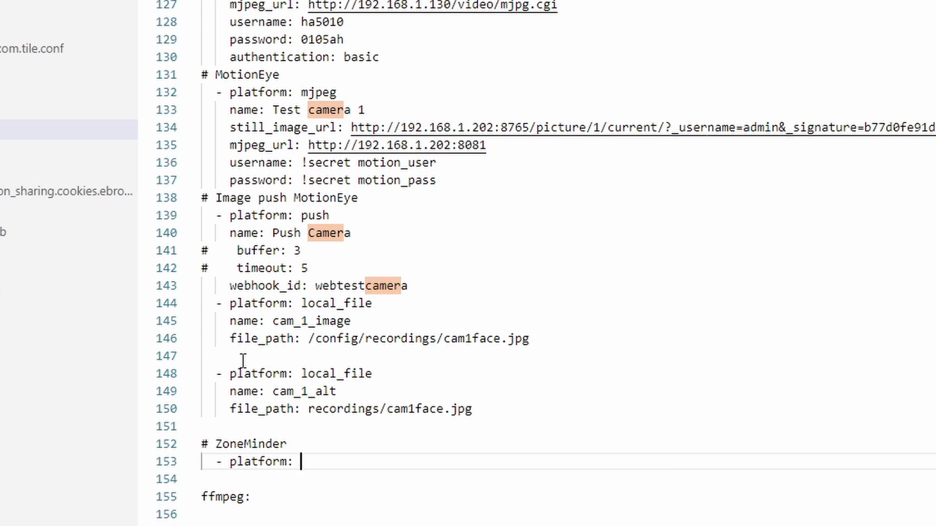
pyautogui.write('zoneminder')
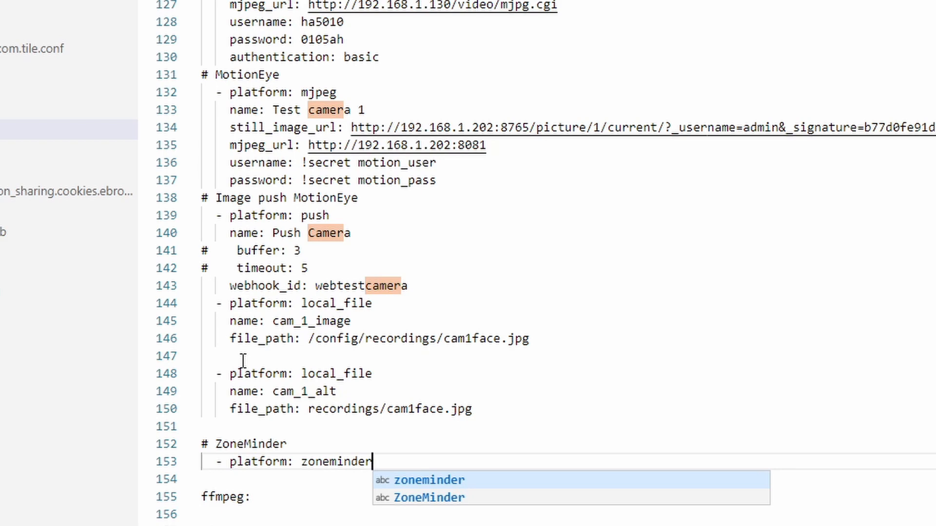
pyautogui.press('Escape')
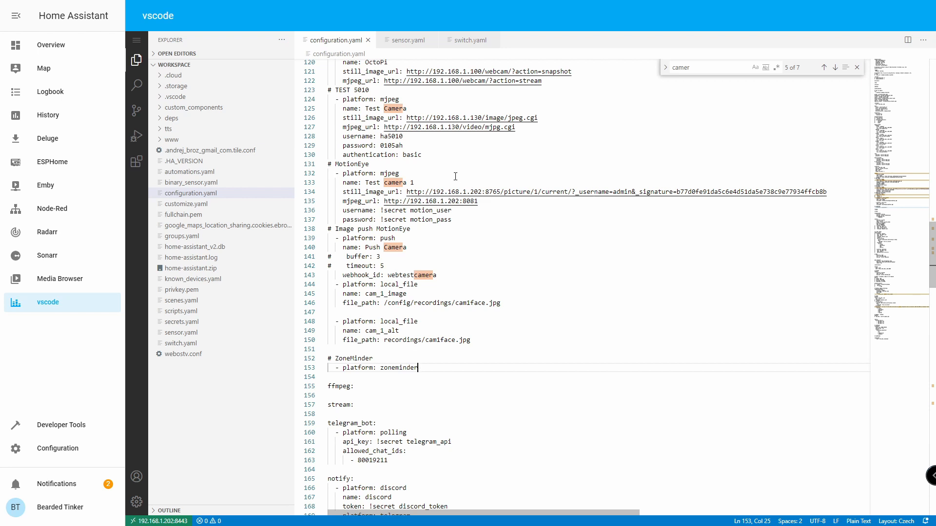
# Append a '# ZoneMinder' entry to sensor.yaml: '- platform: zoneminder' with 'include_archived: false'.
pyautogui.click(408, 41)
pyautogui.scroll(2, 449, 221)
pyautogui.scroll(-2, 449, 221)
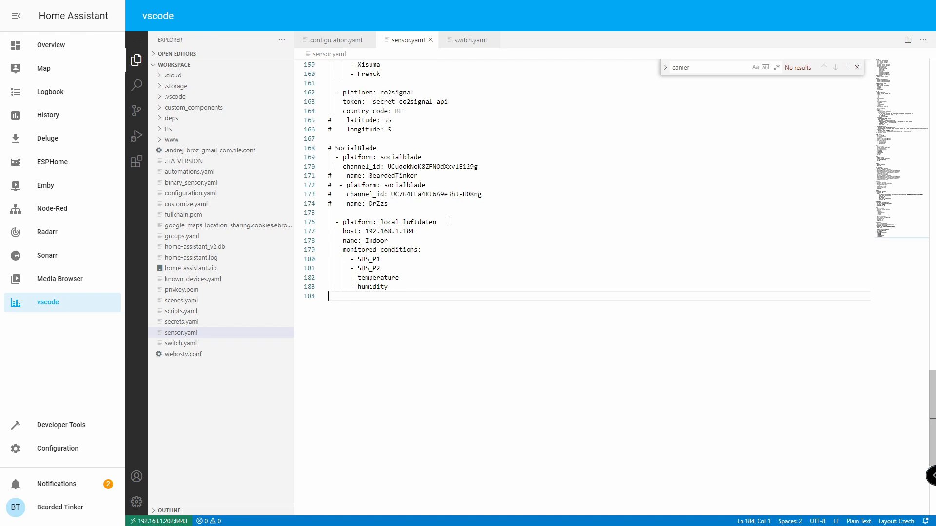
pyautogui.press('Return')
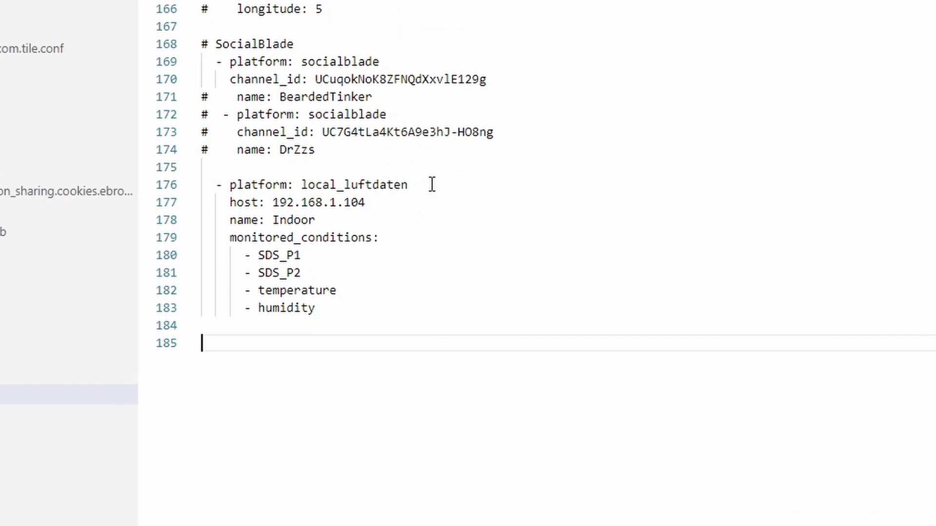
pyautogui.write('# Zo')
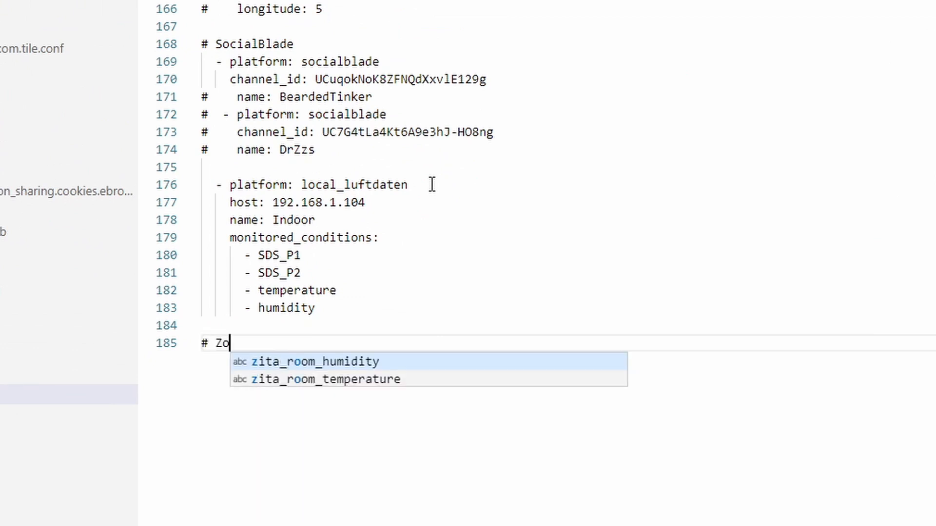
pyautogui.write('neMinder')
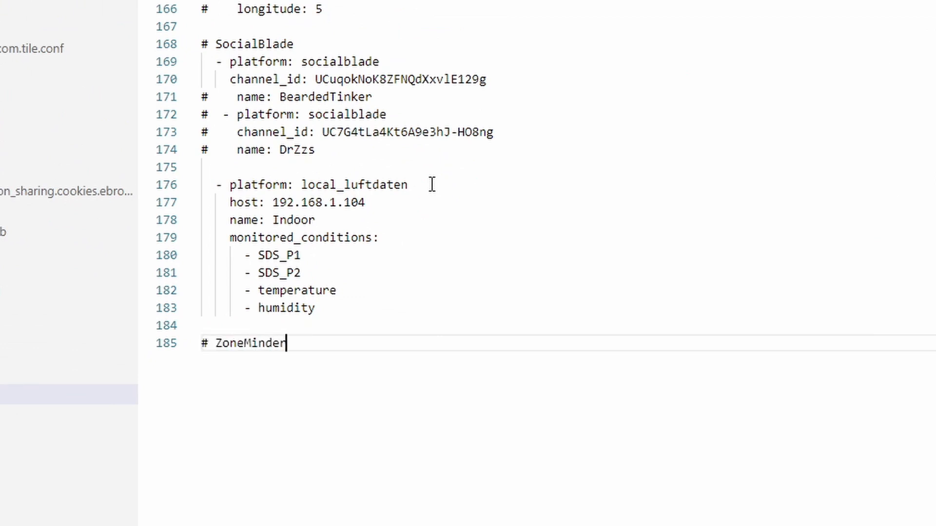
pyautogui.press('Return')
pyautogui.press('Return')
pyautogui.write('-')
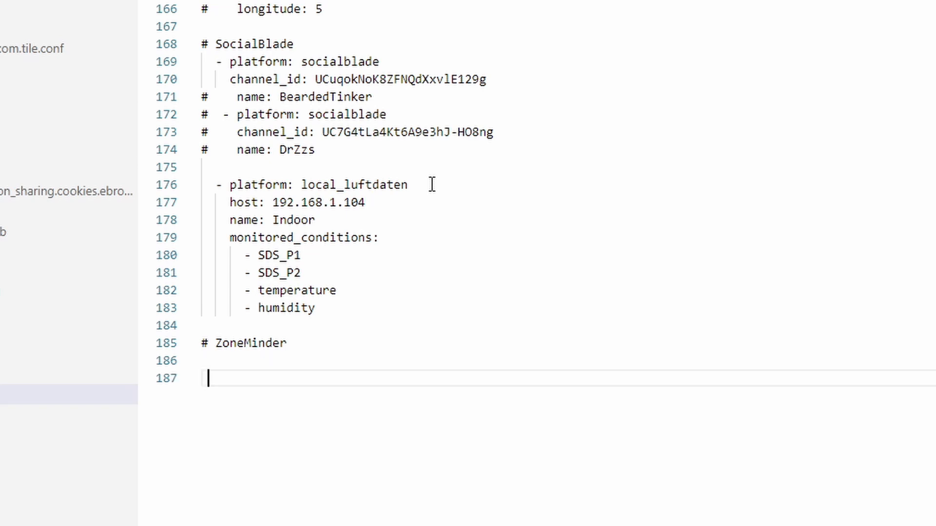
pyautogui.write(' platfo')
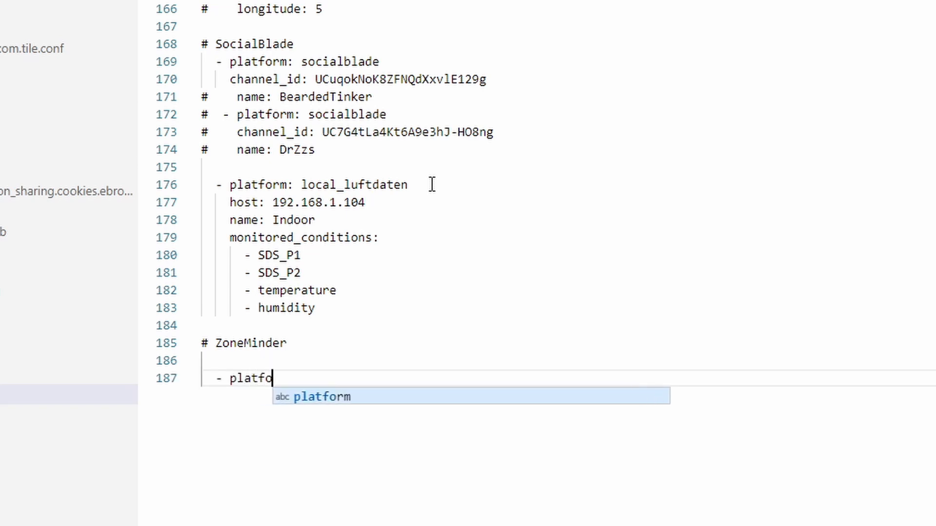
pyautogui.write('rm: zo')
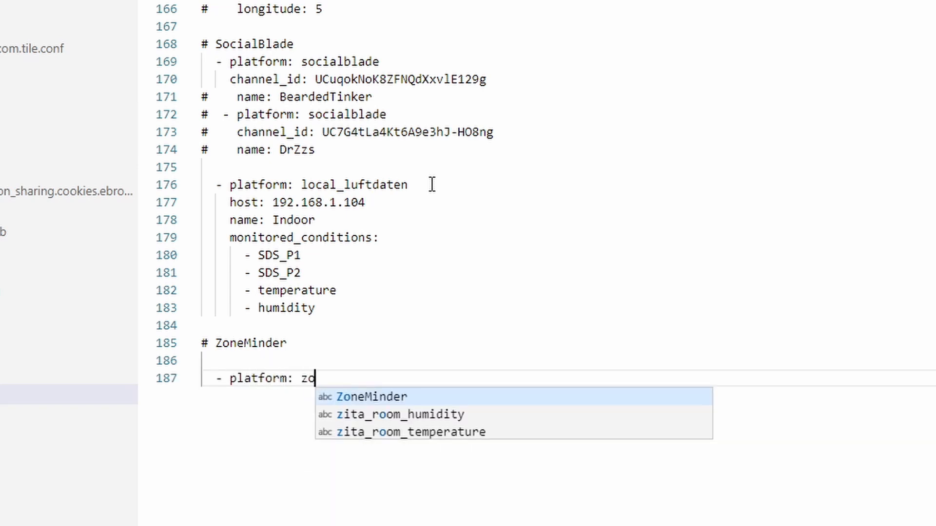
pyautogui.write('neminder')
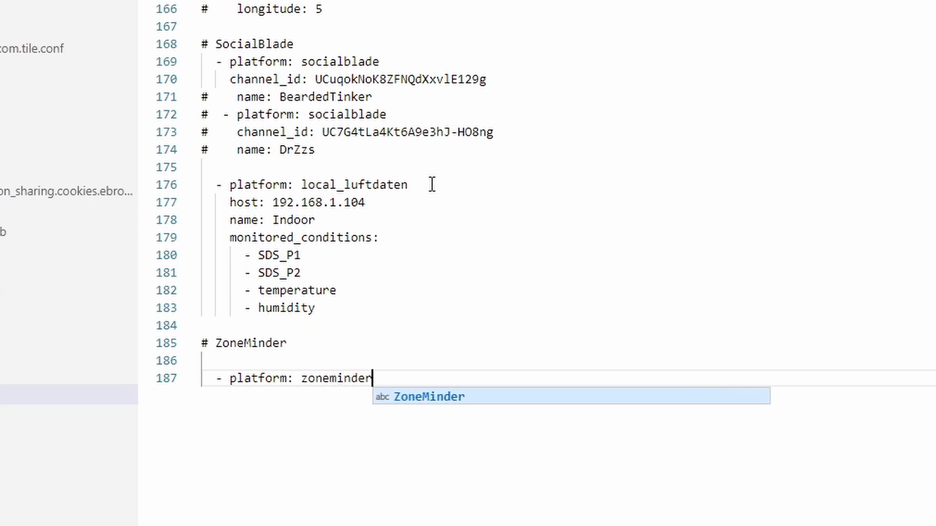
pyautogui.press('Escape')
pyautogui.press('Return')
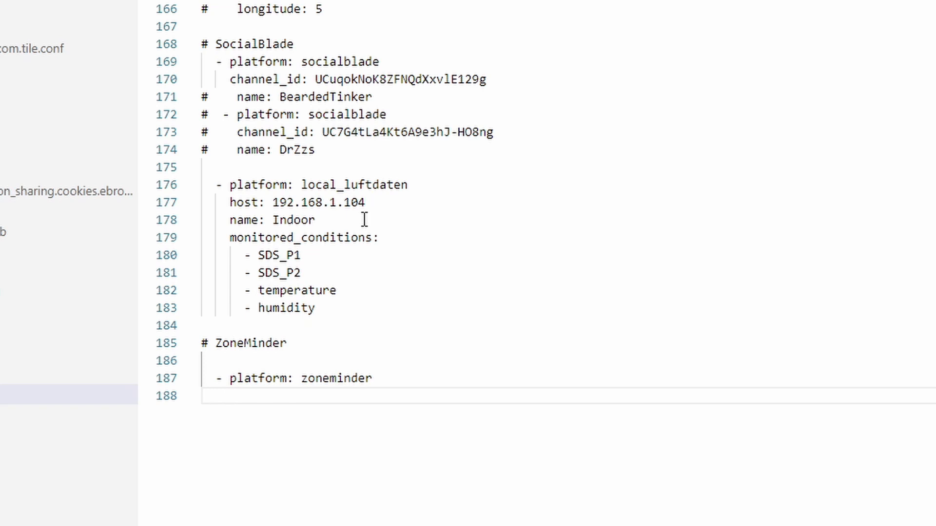
pyautogui.write('include')
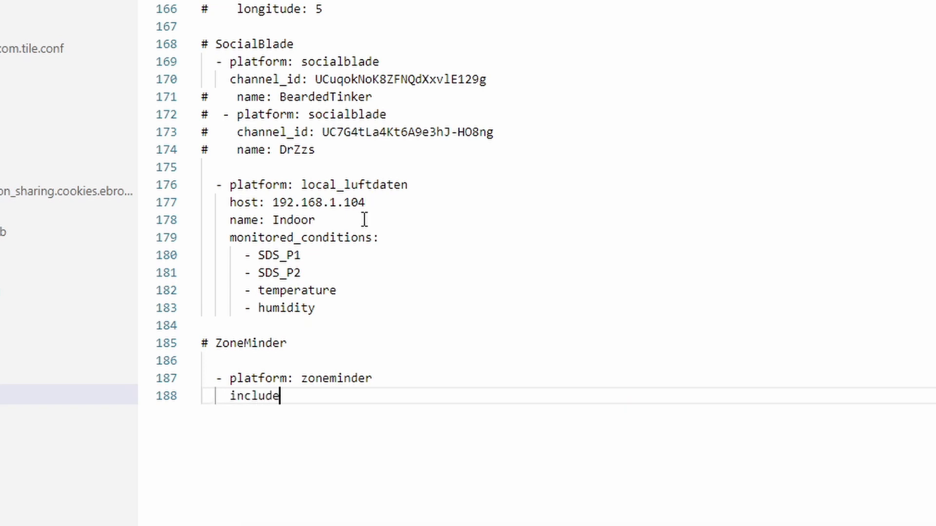
pyautogui.write('_archived: ')
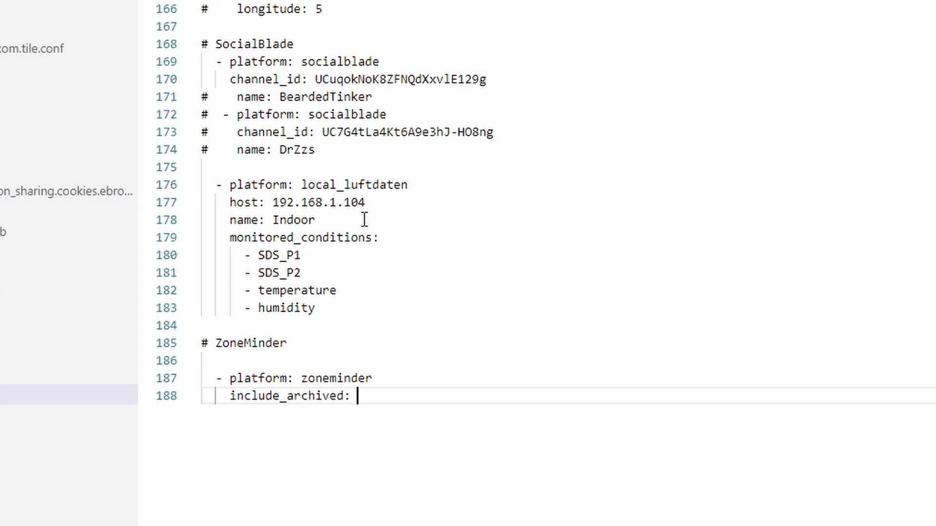
pyautogui.write('flase')
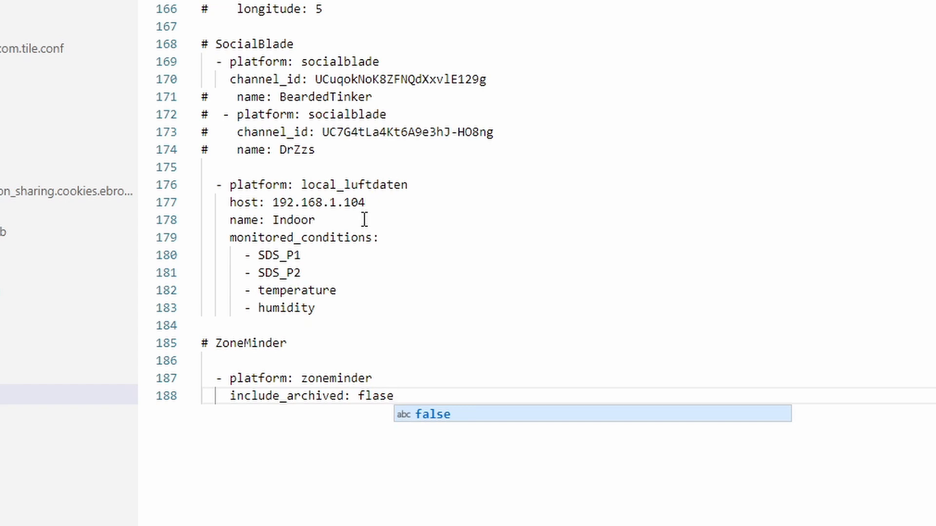
pyautogui.press('Return')
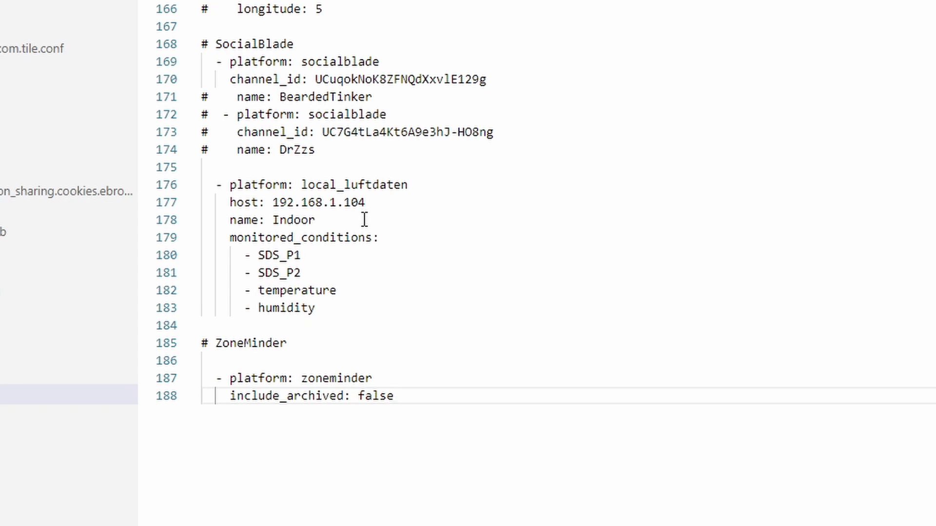
# Add a monitored_conditions list under the ZoneMinder sensor with the values hour and month.
pyautogui.press('Return')
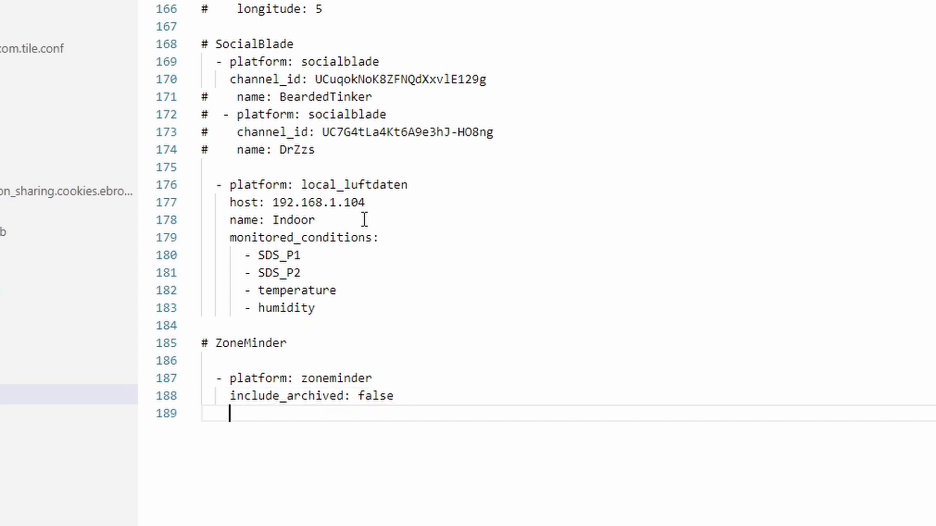
pyautogui.write('monitor')
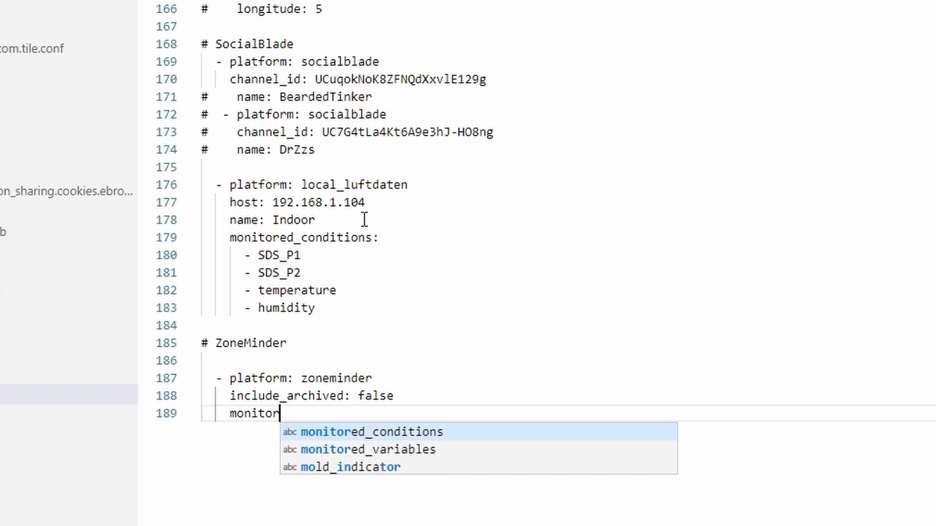
pyautogui.press('Tab')
pyautogui.write(':')
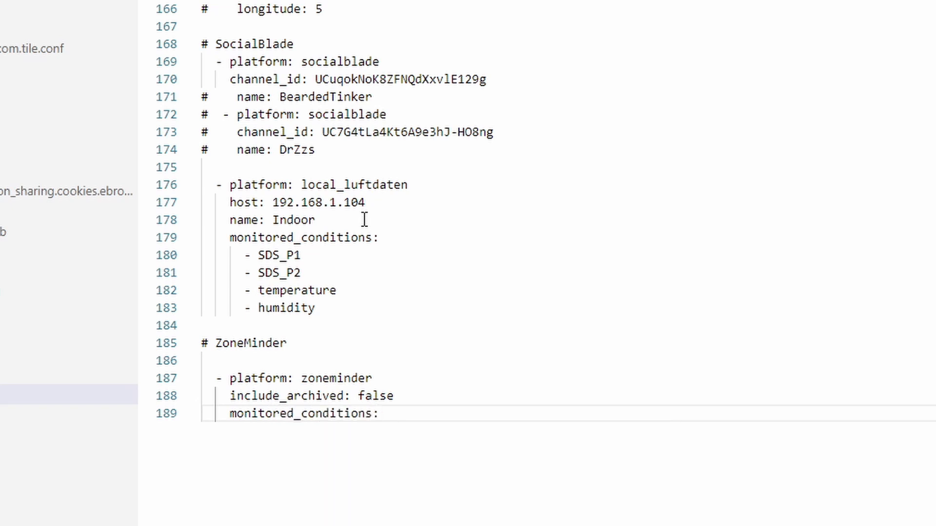
pyautogui.press('Return')
pyautogui.write('- ')
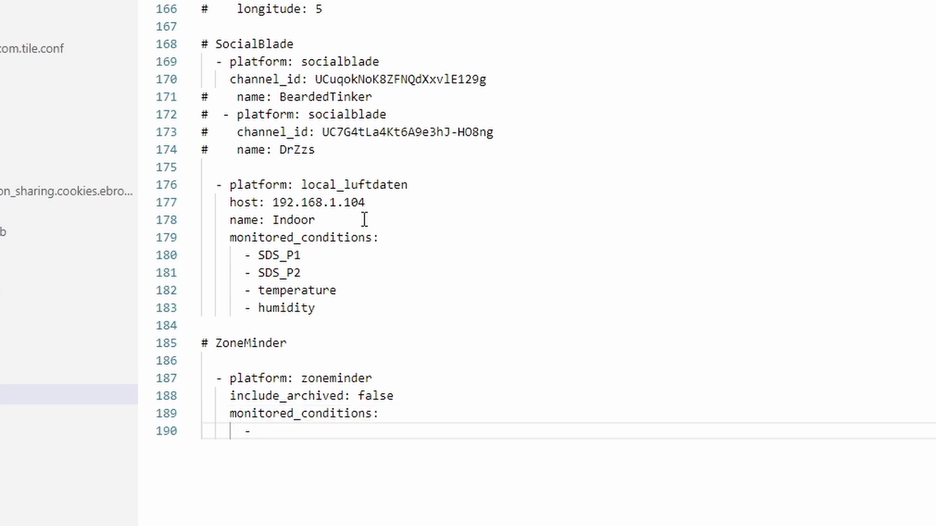
pyautogui.write('all')
pyautogui.hotkey('shift', 'Left')
pyautogui.hotkey('shift', 'Left')
pyautogui.hotkey('shift', 'Left')
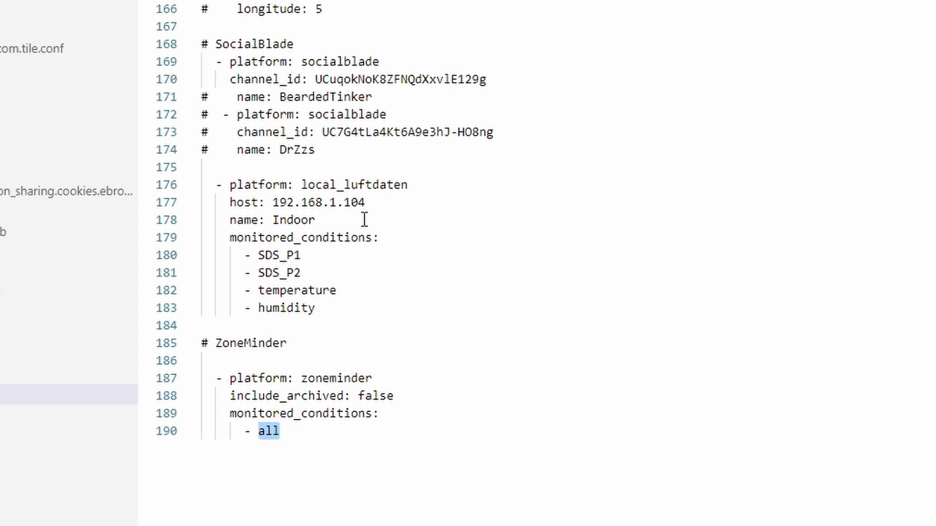
pyautogui.write('month')
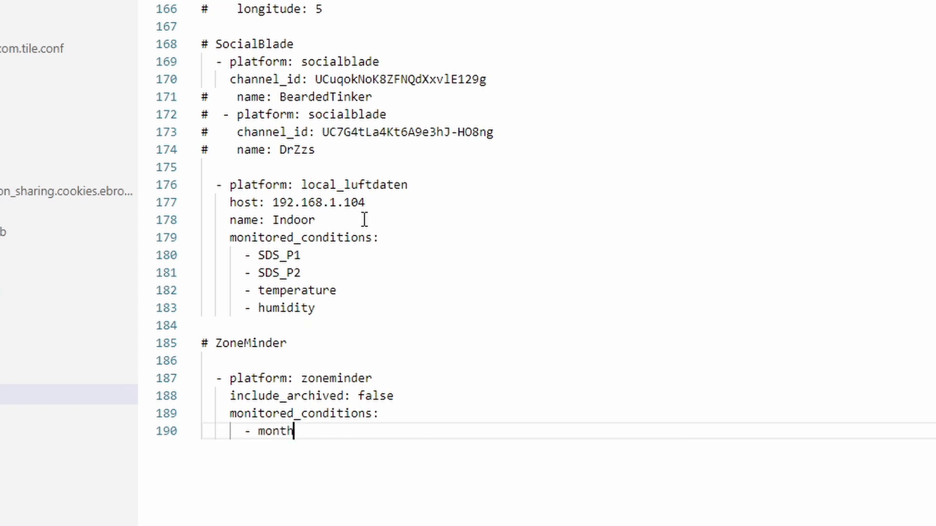
pyautogui.hotkey('shift', 'Left')
pyautogui.hotkey('shift', 'Left')
pyautogui.hotkey('shift', 'Left')
pyautogui.hotkey('shift', 'Left')
pyautogui.hotkey('shift', 'Left')
pyautogui.write('week')
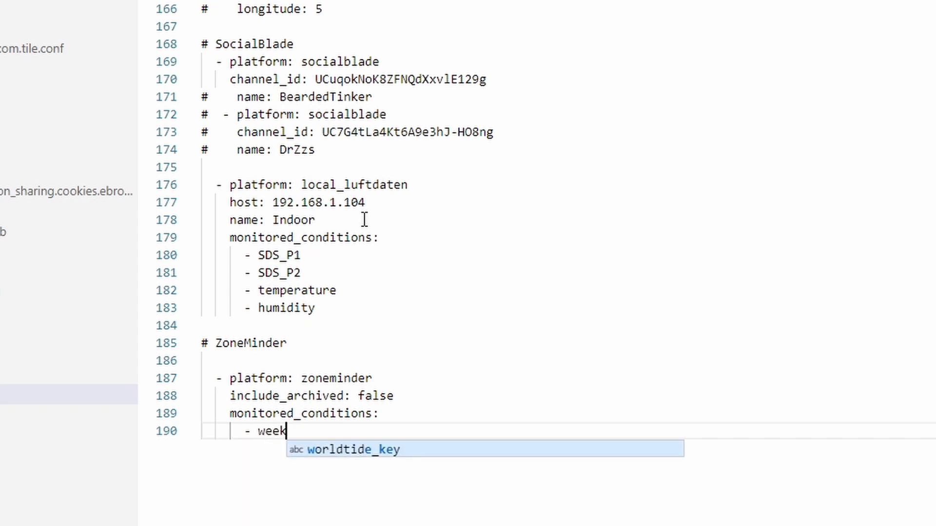
pyautogui.hotkey('shift', 'Left')
pyautogui.hotkey('shift', 'Left')
pyautogui.hotkey('shift', 'Left')
pyautogui.hotkey('shift', 'Left')
pyautogui.write('day')
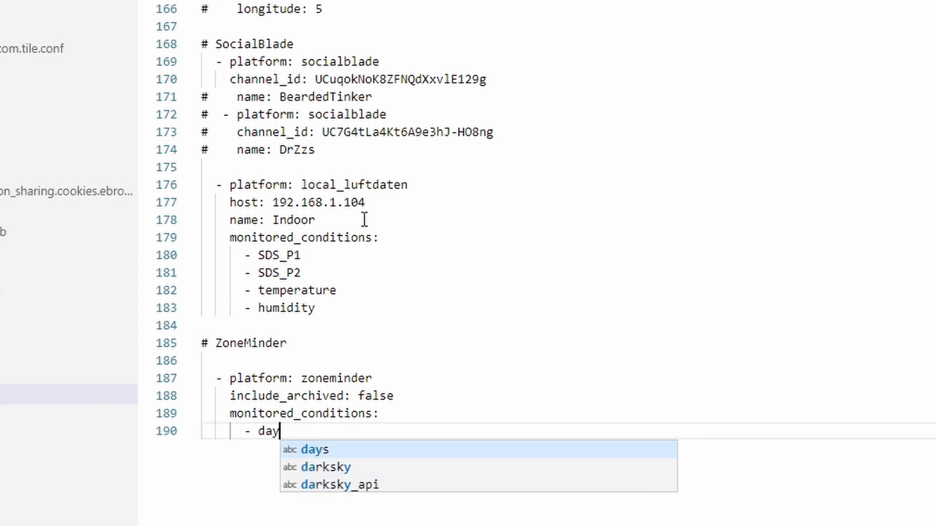
pyautogui.hotkey('shift', 'Left')
pyautogui.hotkey('shift', 'Left')
pyautogui.hotkey('shift', 'Left')
pyautogui.write('hour')
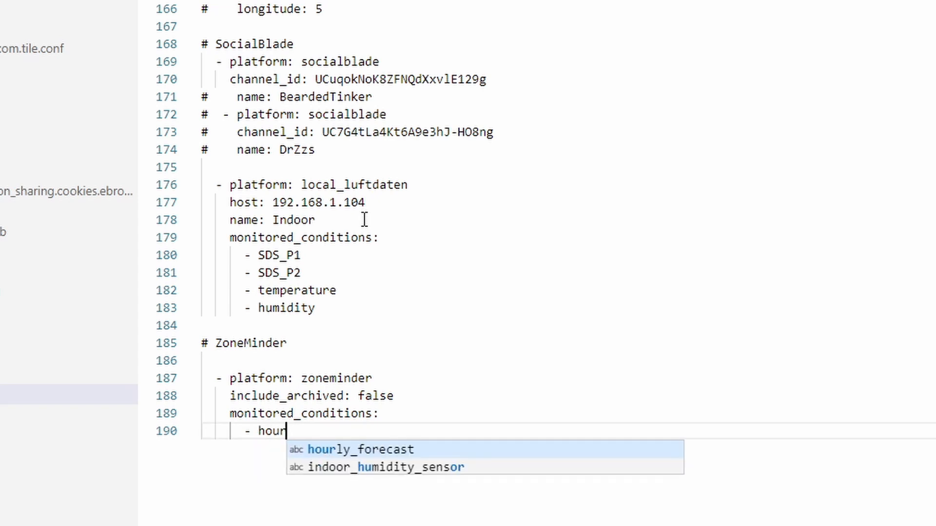
pyautogui.press('Escape')
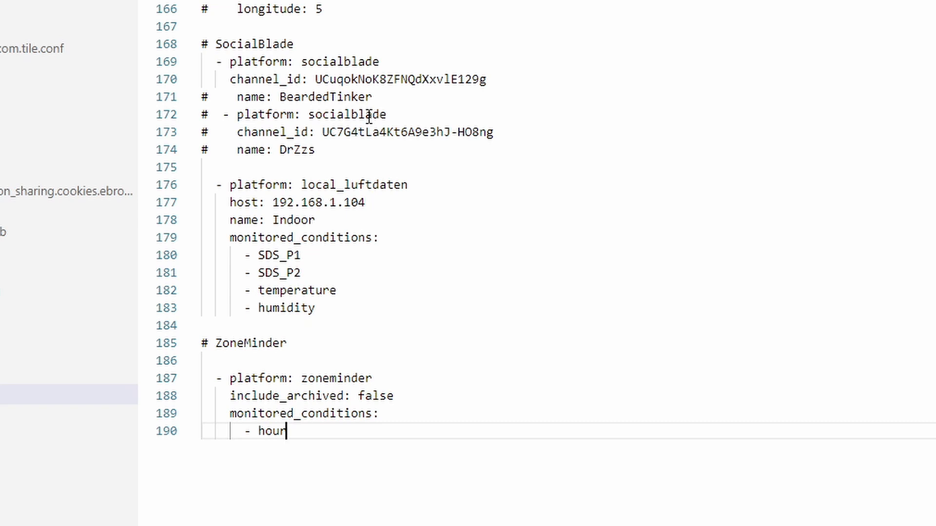
pyautogui.press('Return')
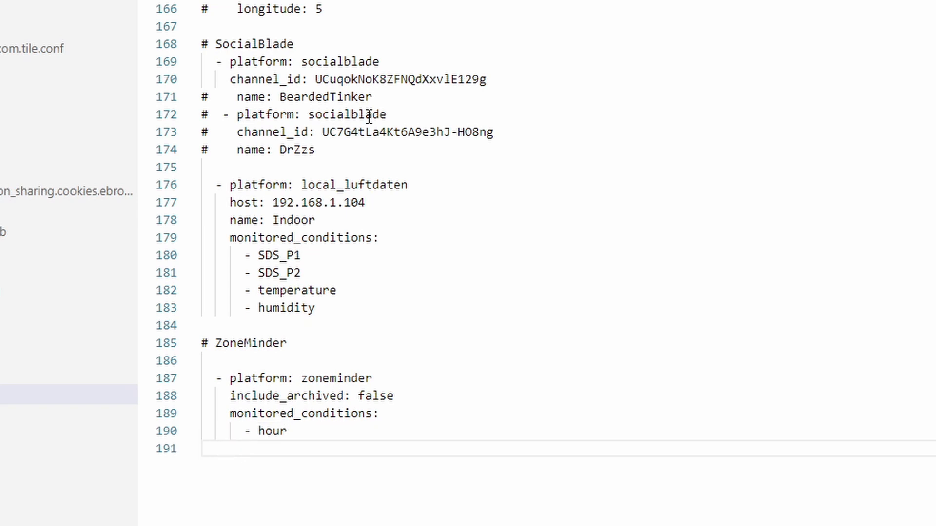
pyautogui.write('- month')
# Delete the monitored_conditions block so the sensor ends at include_archived: false, then open switch.yaml.
pyautogui.press('Home')
pyautogui.press('Up')
pyautogui.press('Home')
pyautogui.press('Up')
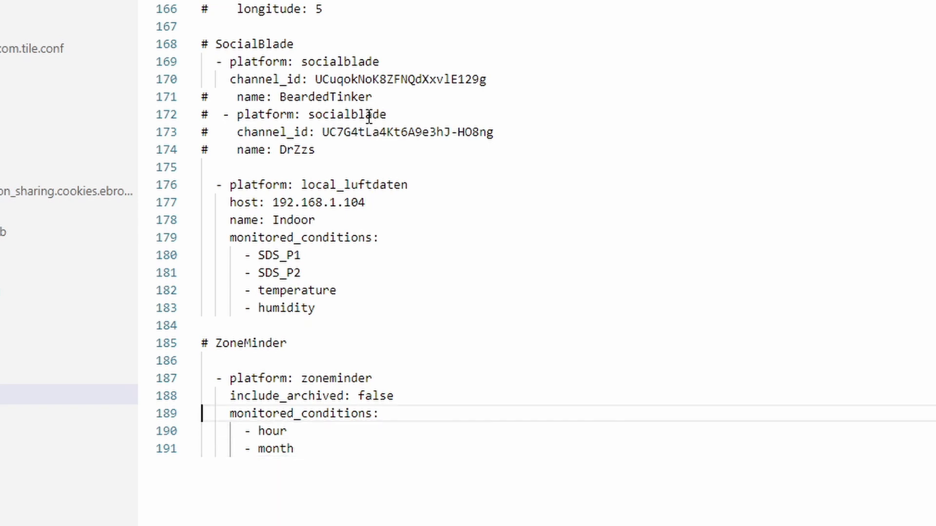
pyautogui.hotkey('shift', 'Down')
pyautogui.hotkey('shift', 'Down')
pyautogui.hotkey('shift', 'Down')
pyautogui.press('Delete')
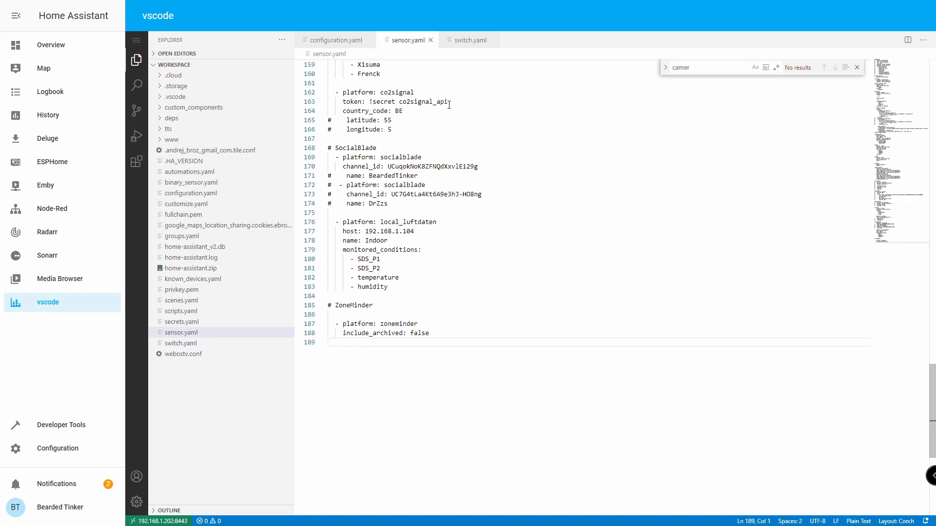
pyautogui.click(470, 39)
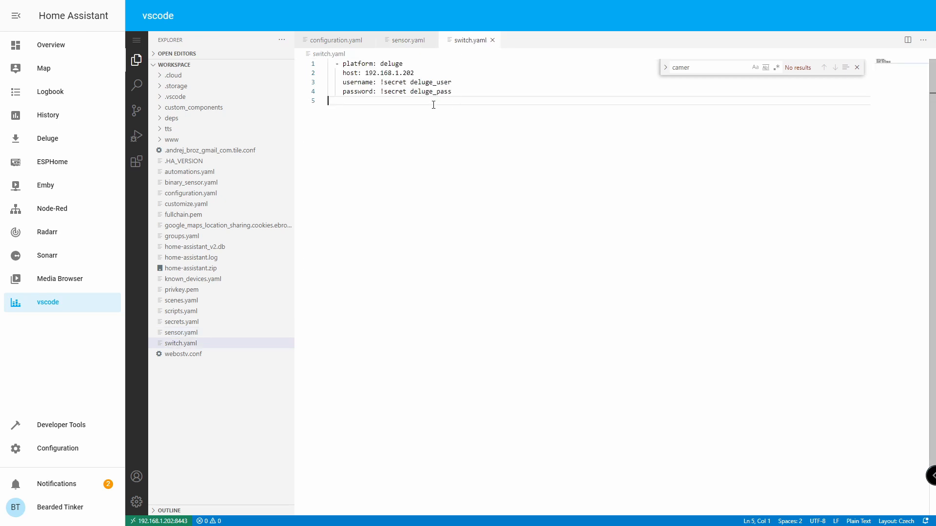
# Add a '# ZoneMinder' comment and '- platform: zoneminder' below the Deluge entry in switch.yaml.
pyautogui.press('Return')
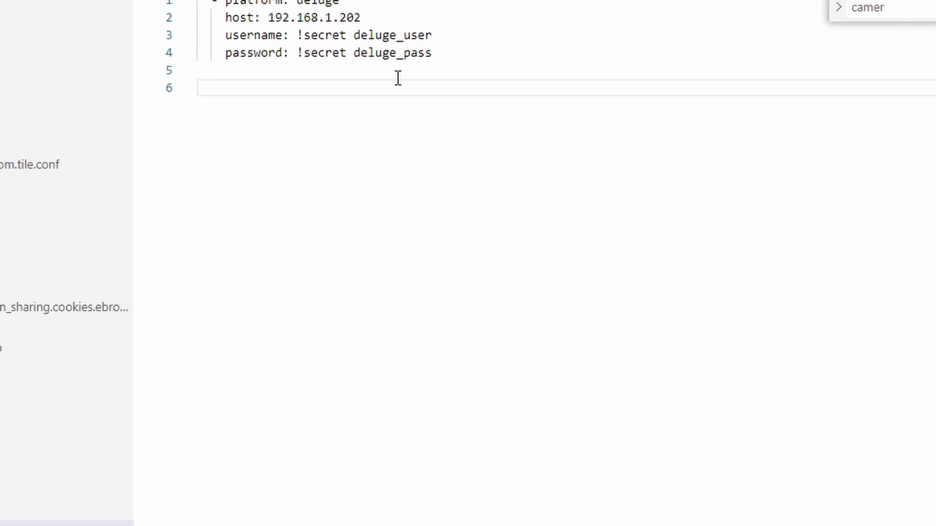
pyautogui.write('# ZoneMinde')
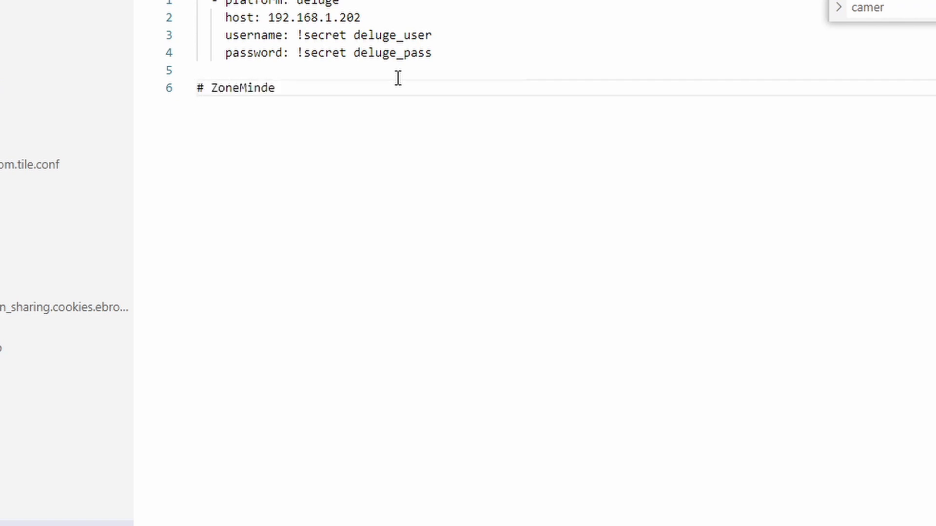
pyautogui.press('Return')
pyautogui.write('- pl')
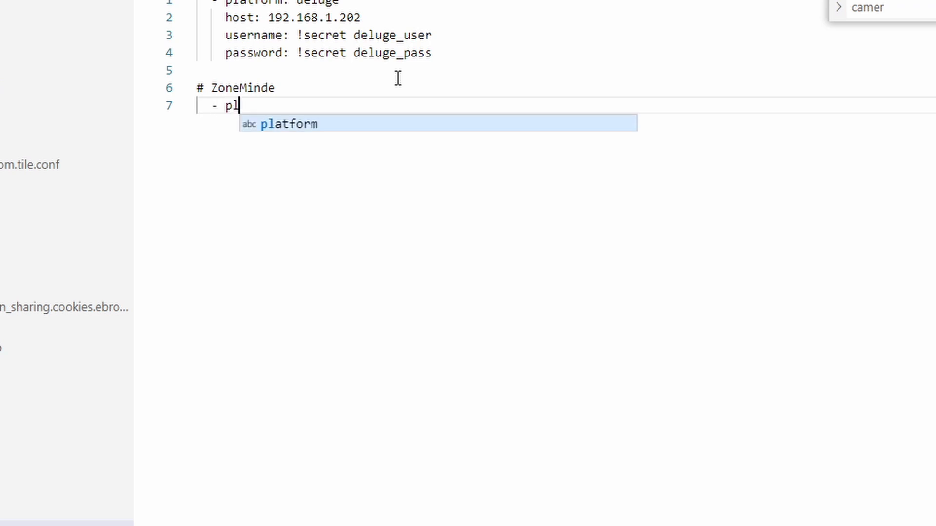
pyautogui.write('a')
pyautogui.write('tfo')
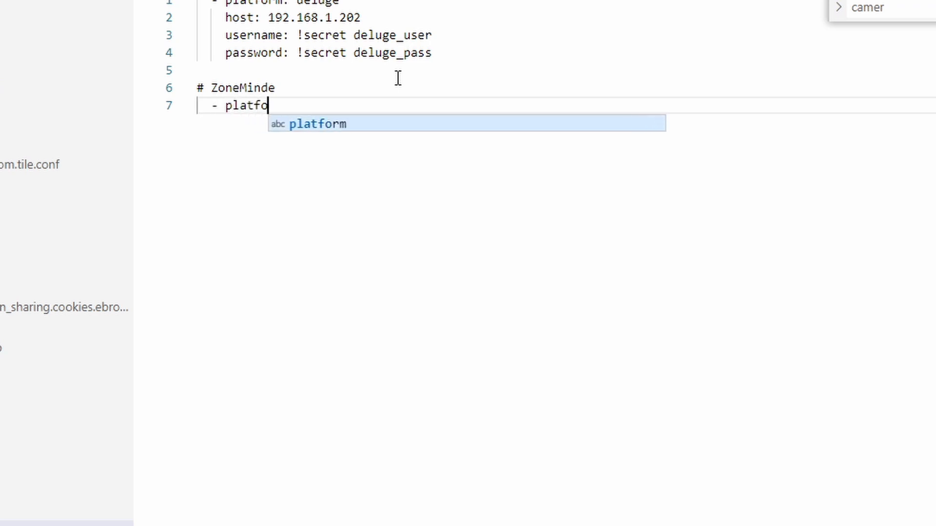
pyautogui.write('rm: zoneminder')
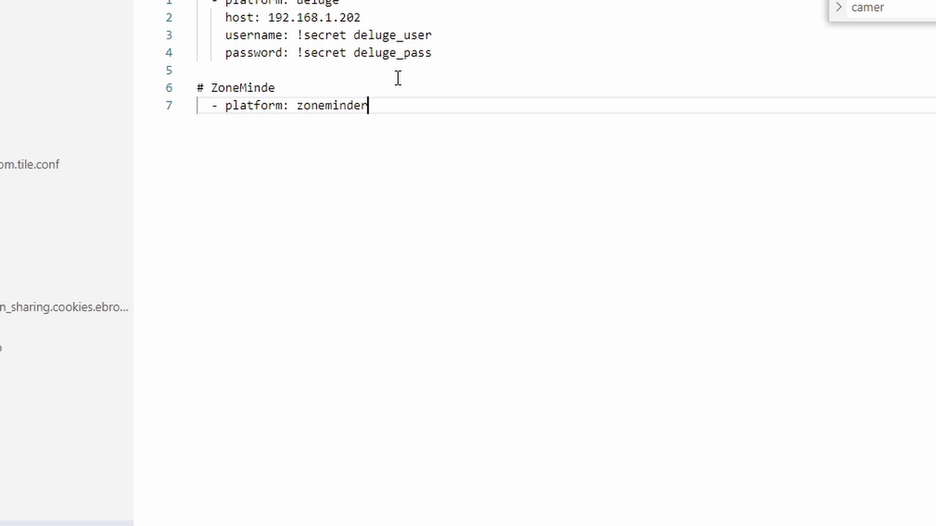
pyautogui.press('Up')
pyautogui.write('r')
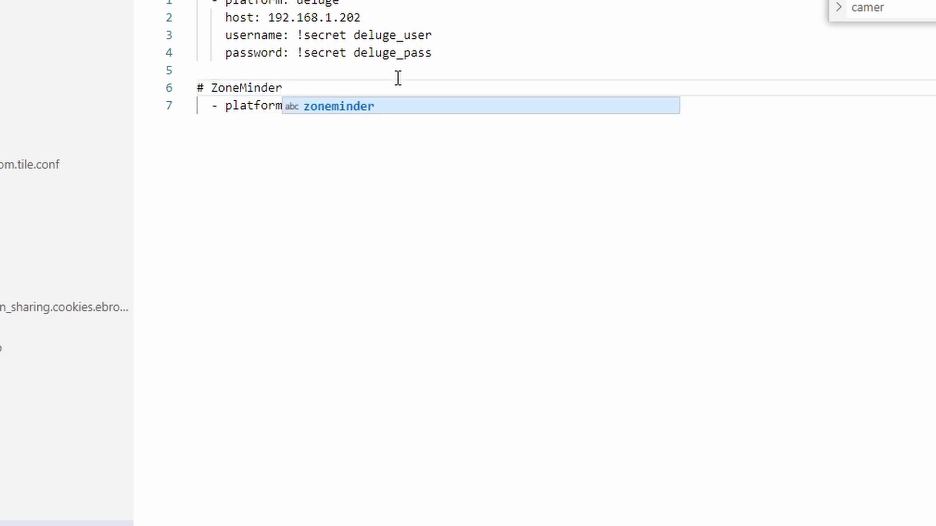
pyautogui.press('Escape')
pyautogui.press('Down')
pyautogui.press('End')
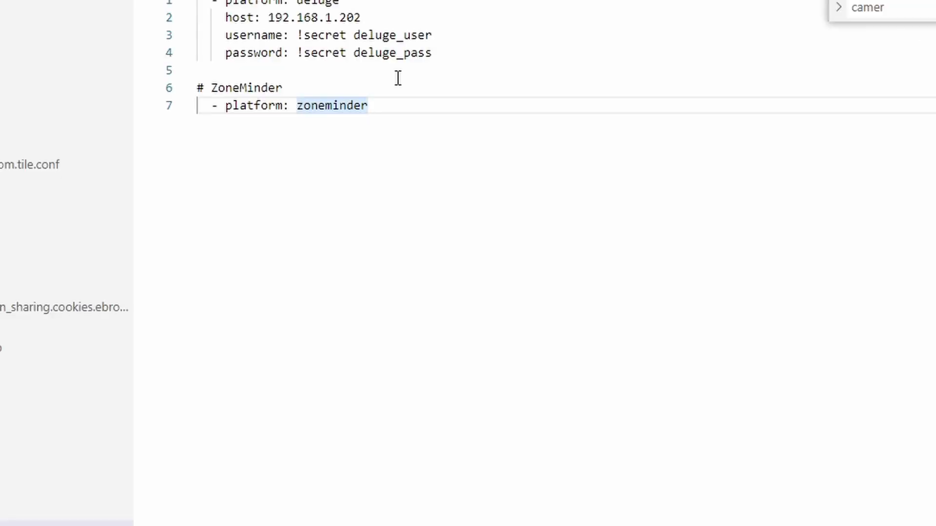
# Give the ZoneMinder switch 'command_on: Modect' and 'command_off: Monitor'.
pyautogui.press('Return')
pyautogui.press('Tab')
pyautogui.write('co')
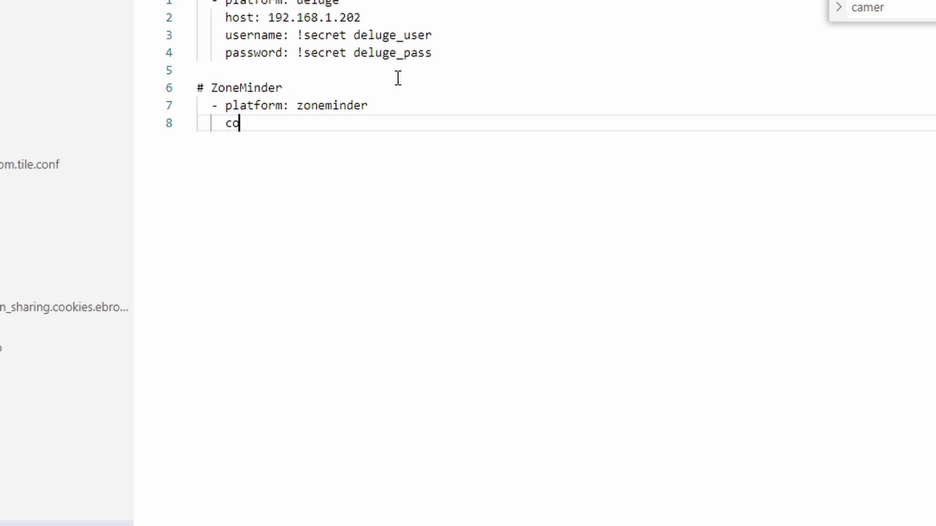
pyautogui.write('mmand_on:')
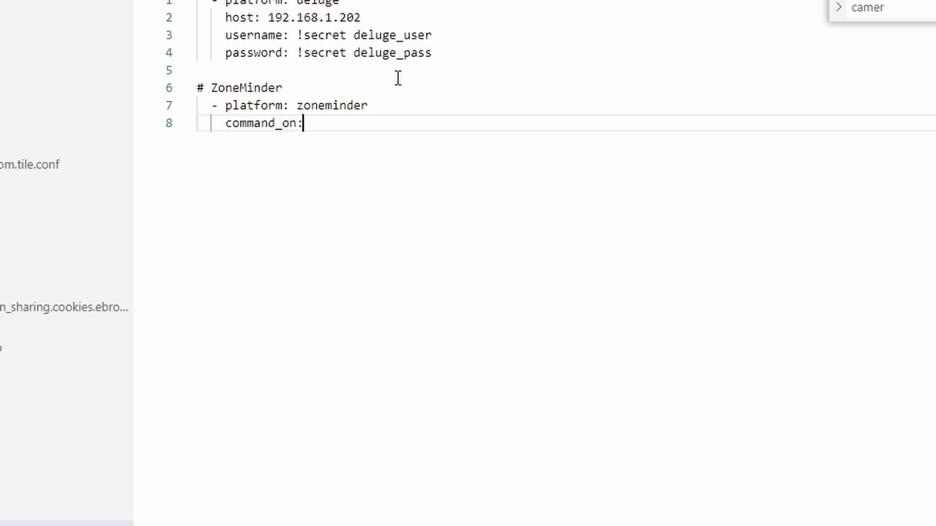
pyautogui.write(' Modect')
pyautogui.press('Return')
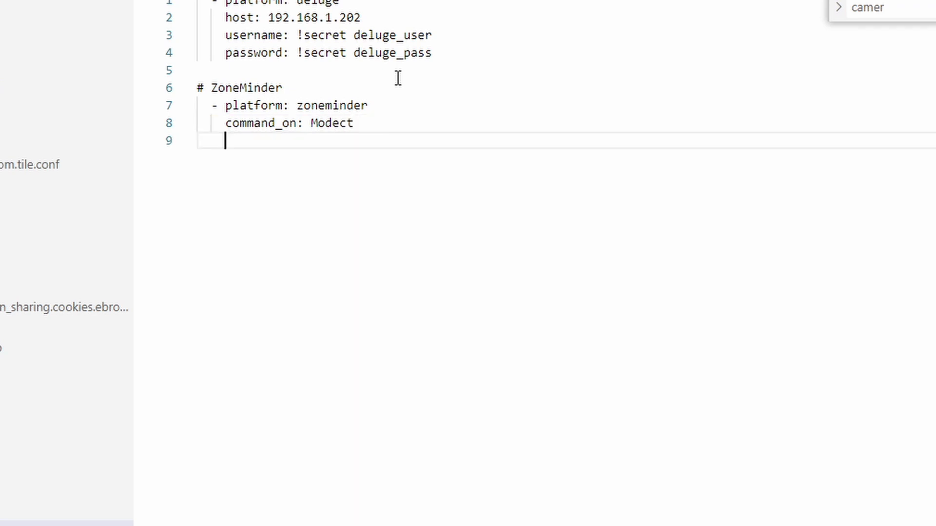
pyautogui.write('command_o')
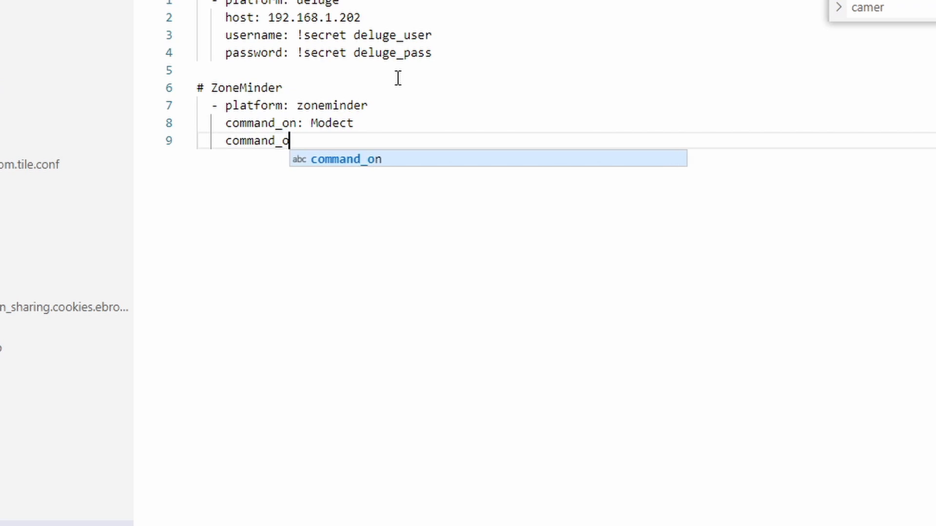
pyautogui.write('ff: ')
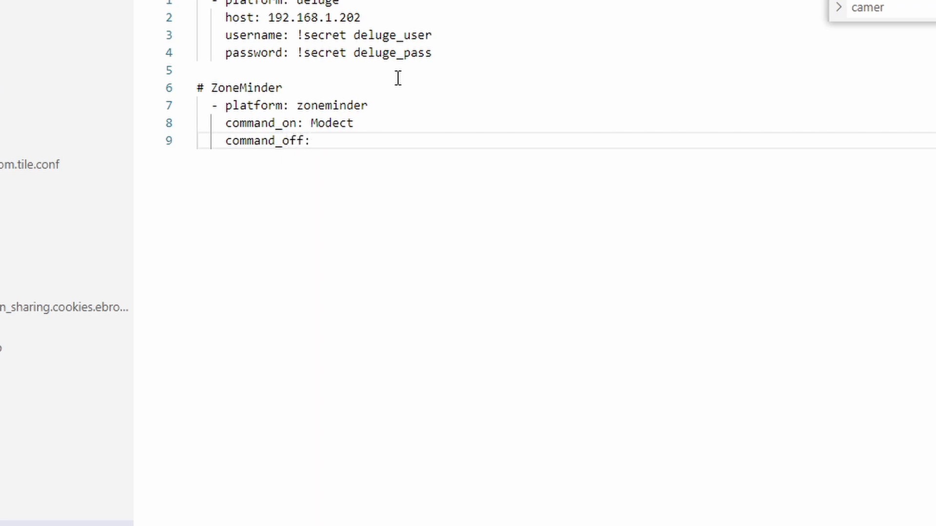
pyautogui.write('Mo')
pyautogui.press('BackSpace')
pyautogui.press('BackSpace')
pyautogui.write('Monitor')
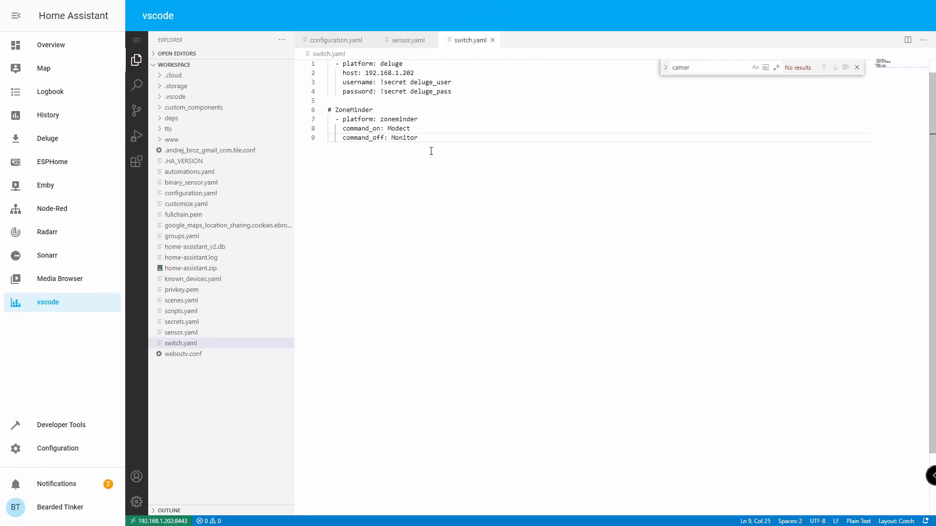
# Check the configuration in Server Controls, restart Home Assistant, then go to Developer Tools.
pyautogui.click(75, 450)
pyautogui.scroll(-3, 566, 299)
pyautogui.scroll(-2, 565, 300)
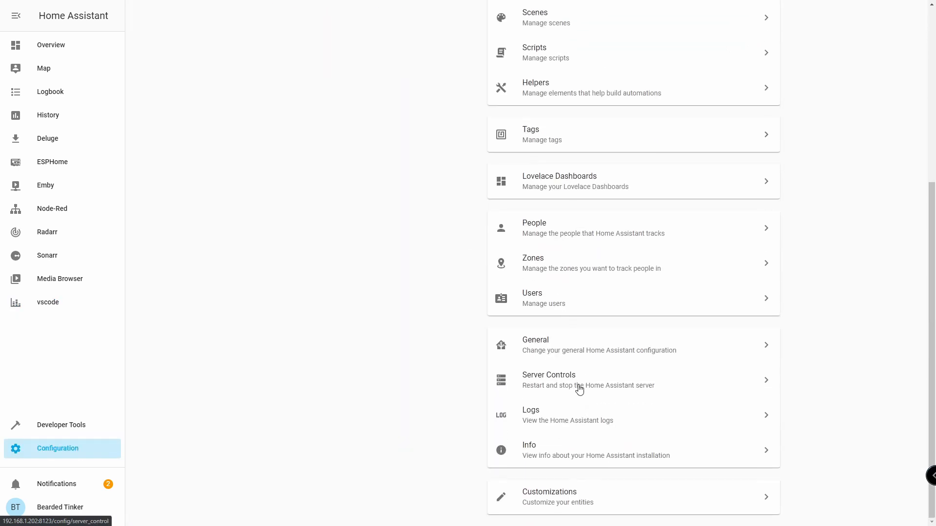
pyautogui.click(637, 388)
pyautogui.click(638, 166)
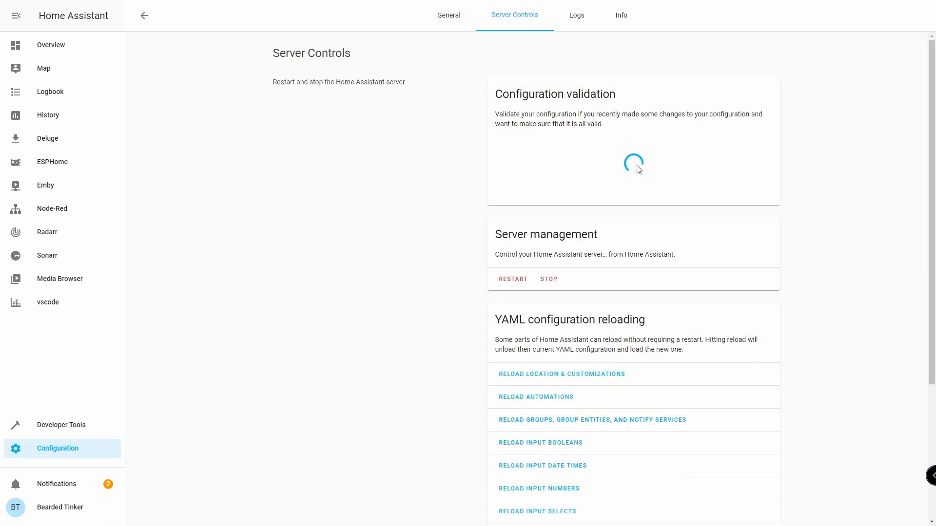
pyautogui.click(508, 286)
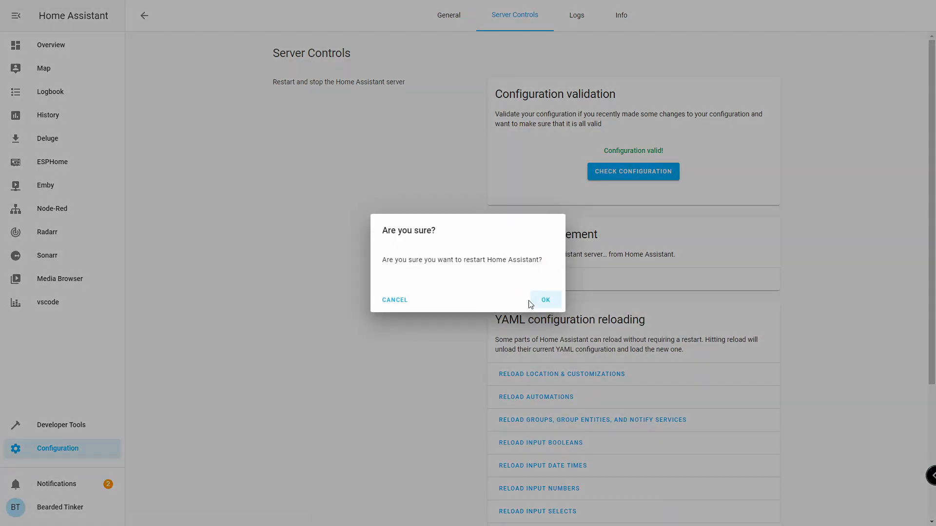
pyautogui.click(545, 301)
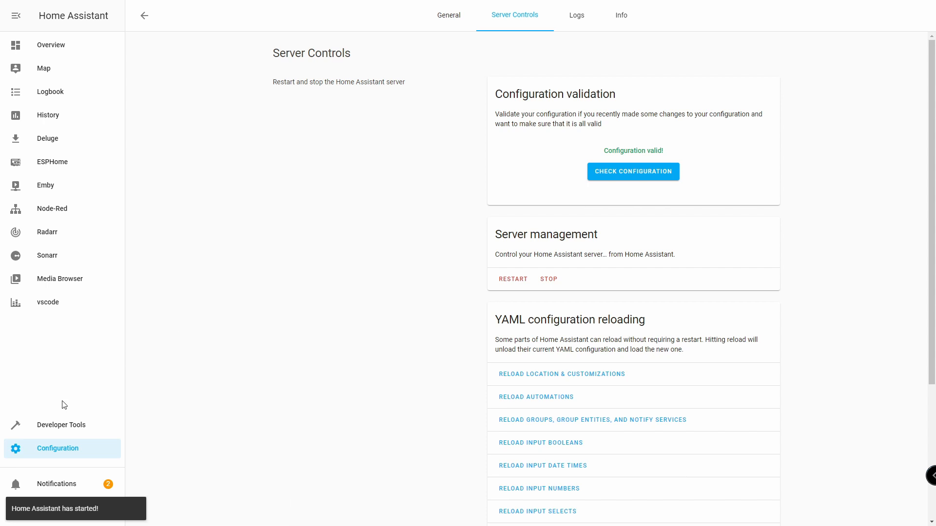
pyautogui.click(80, 425)
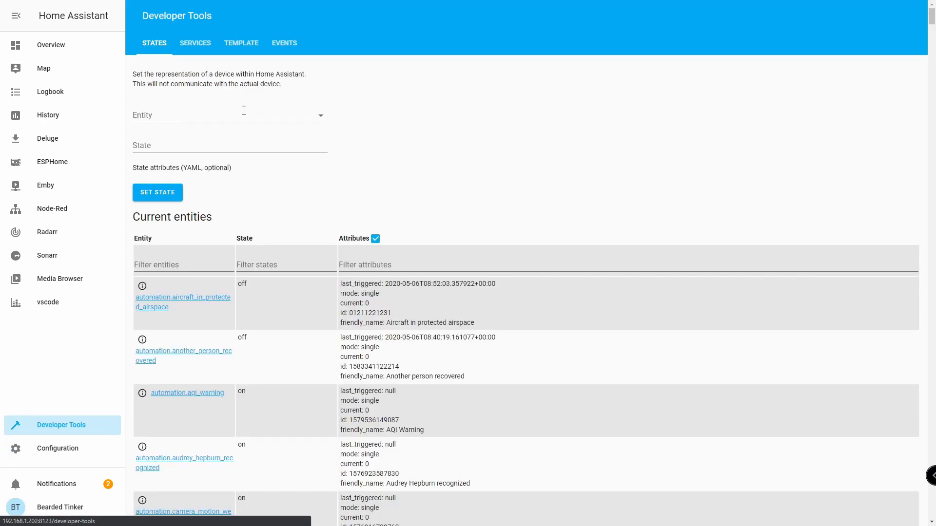
# Find zoneminder.set_run_state in the Developer Tools service list, then return to Overview.
pyautogui.click(208, 43)
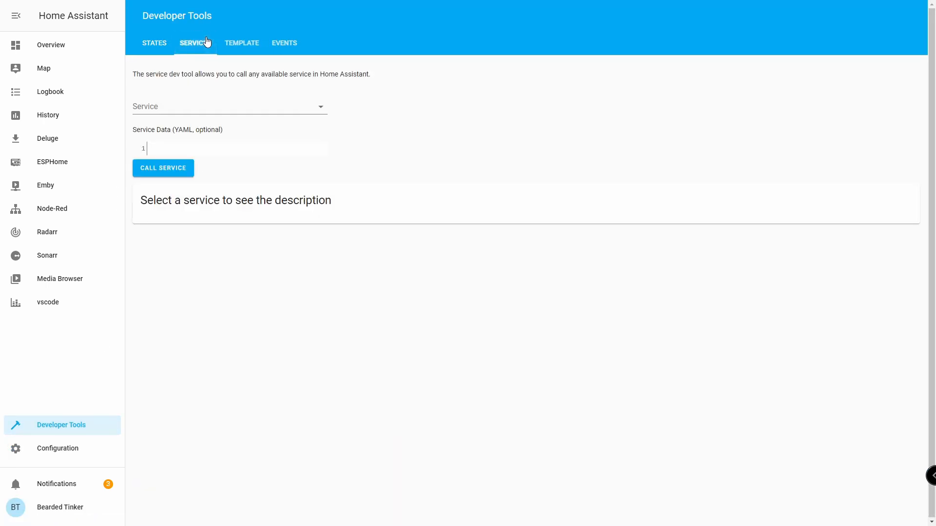
pyautogui.click(322, 108)
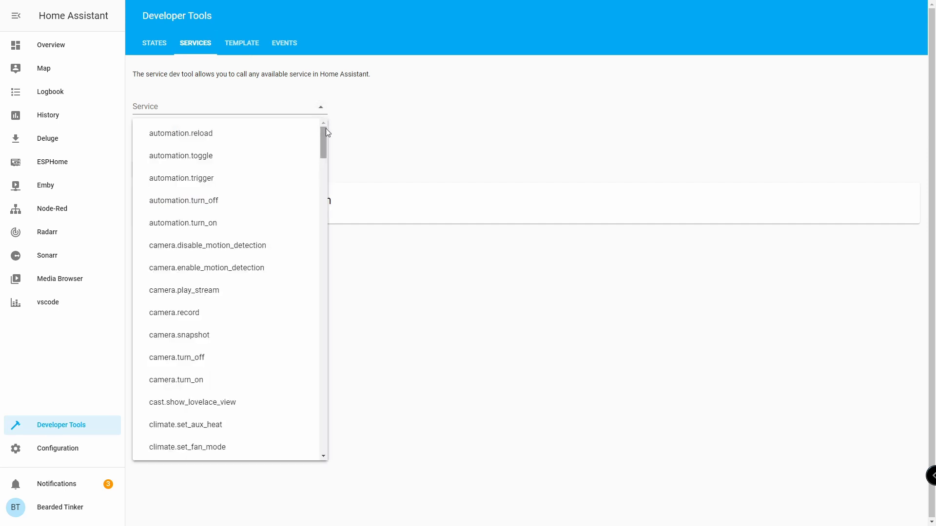
pyautogui.moveTo(327, 150); pyautogui.dragTo(340, 464)
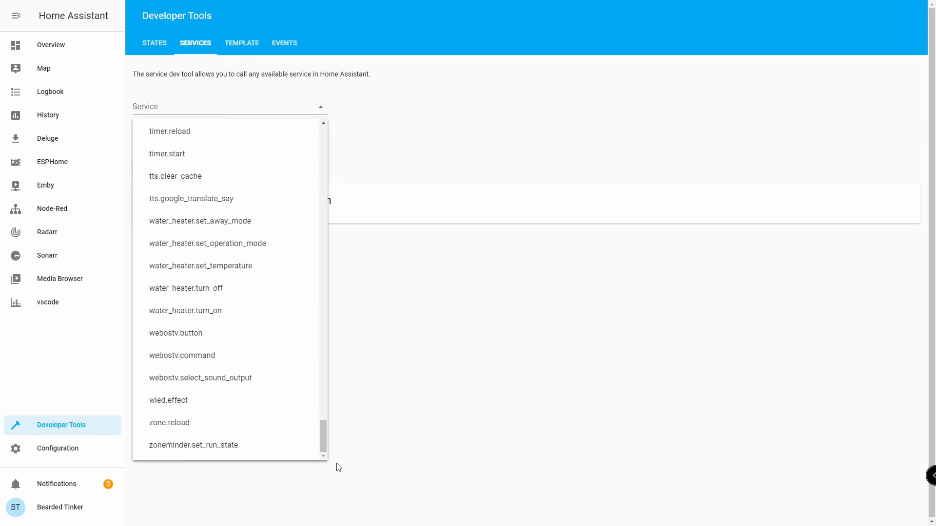
pyautogui.click(200, 446)
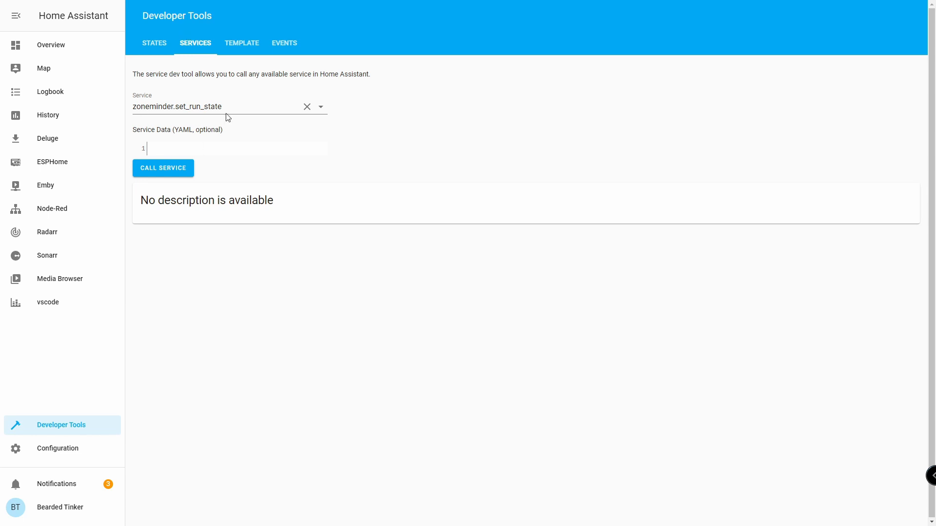
pyautogui.click(59, 49)
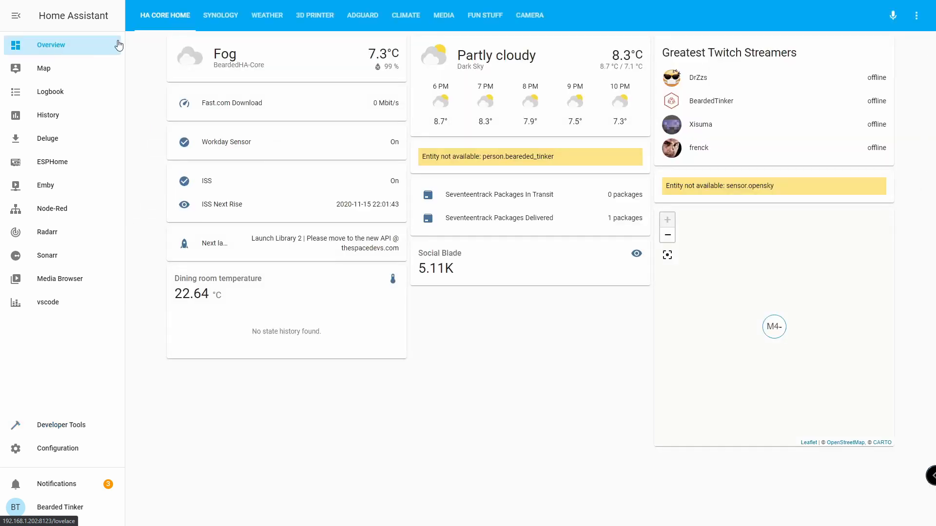
# Put the Camera view in edit mode and start a new Picture Glance card.
pyautogui.click(547, 26)
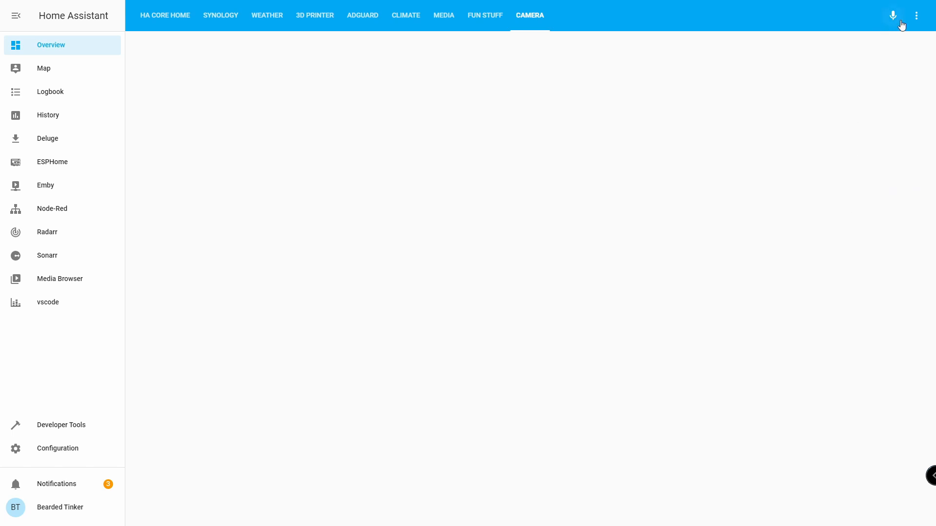
pyautogui.click(918, 19)
pyautogui.click(912, 43)
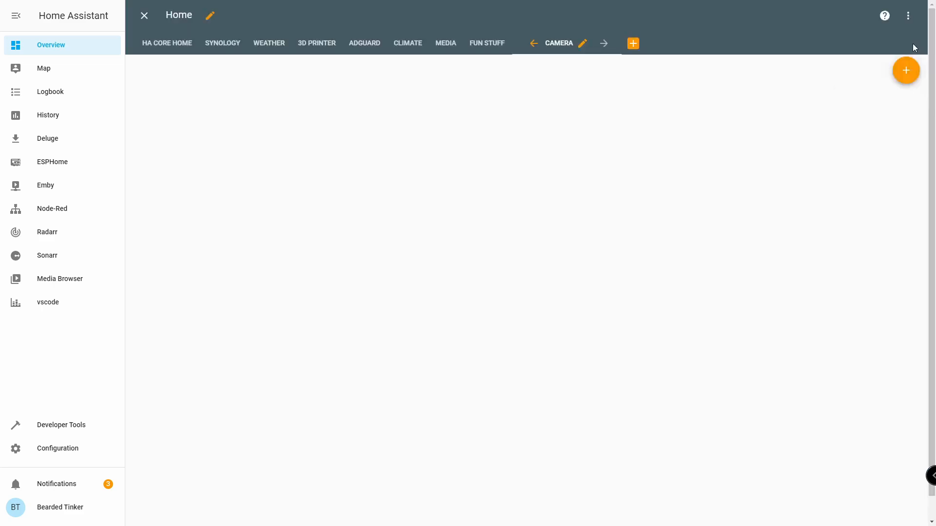
pyautogui.click(904, 73)
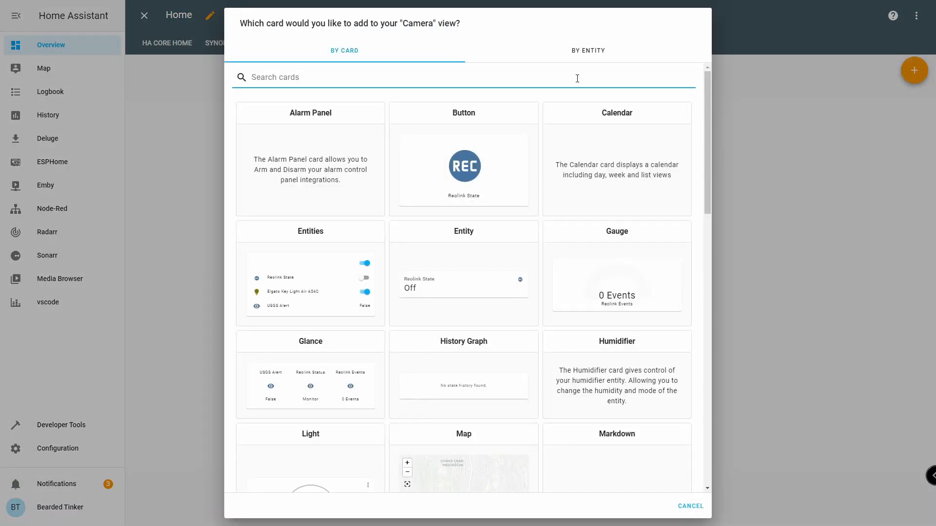
pyautogui.write('pic')
pyautogui.click(314, 356)
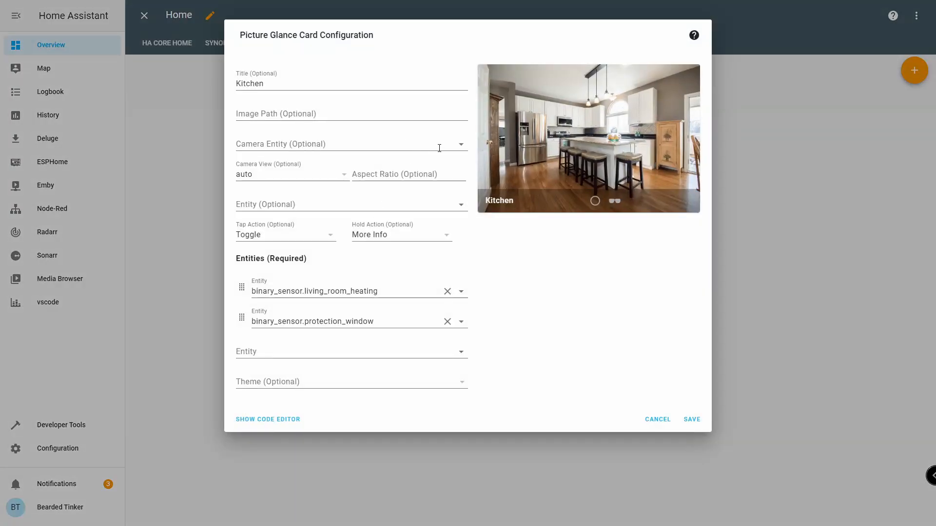
# Set the card to camera.reolink with a live camera view and title it '3D printer'.
pyautogui.click(439, 148)
pyautogui.write('camer')
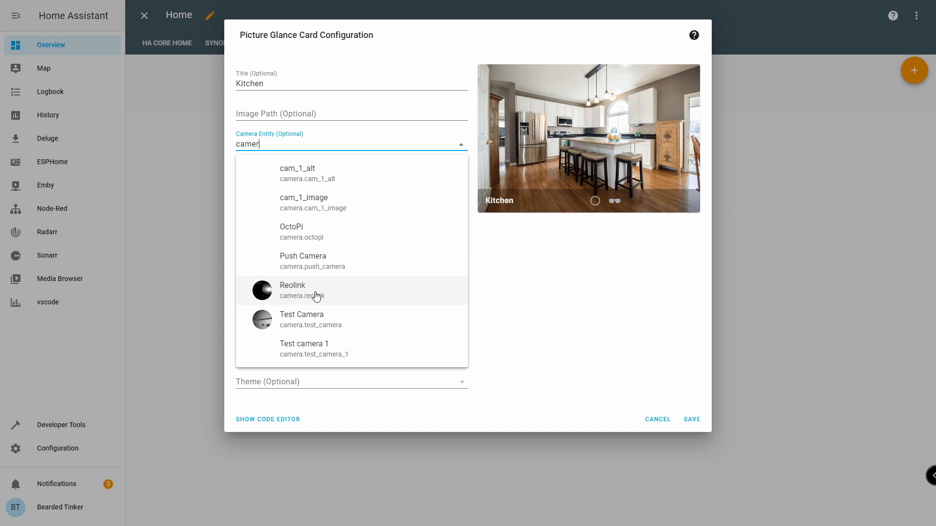
pyautogui.click(316, 295)
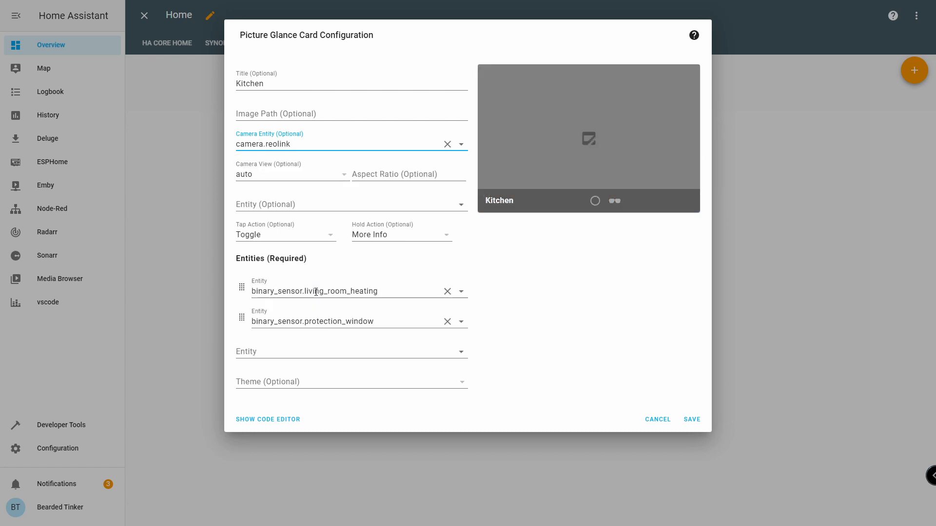
pyautogui.click(333, 184)
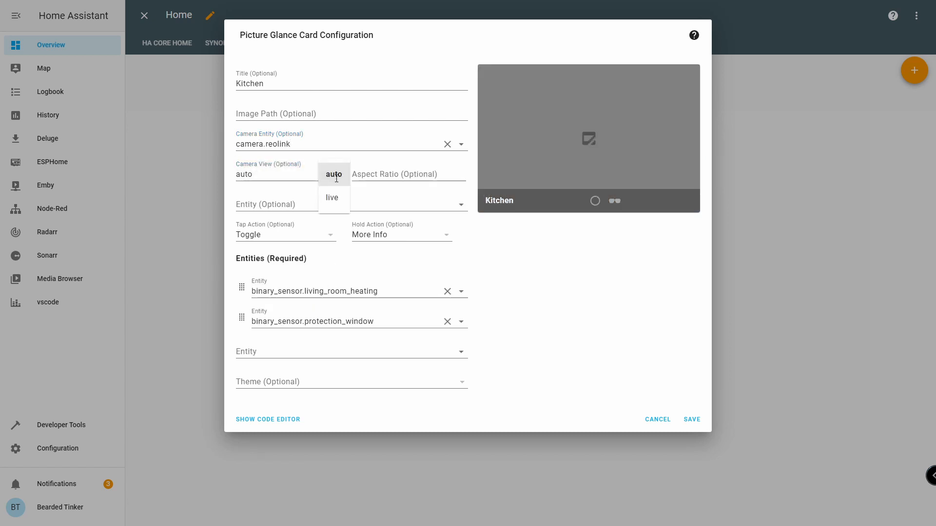
pyautogui.click(343, 202)
pyautogui.doubleClick(334, 81)
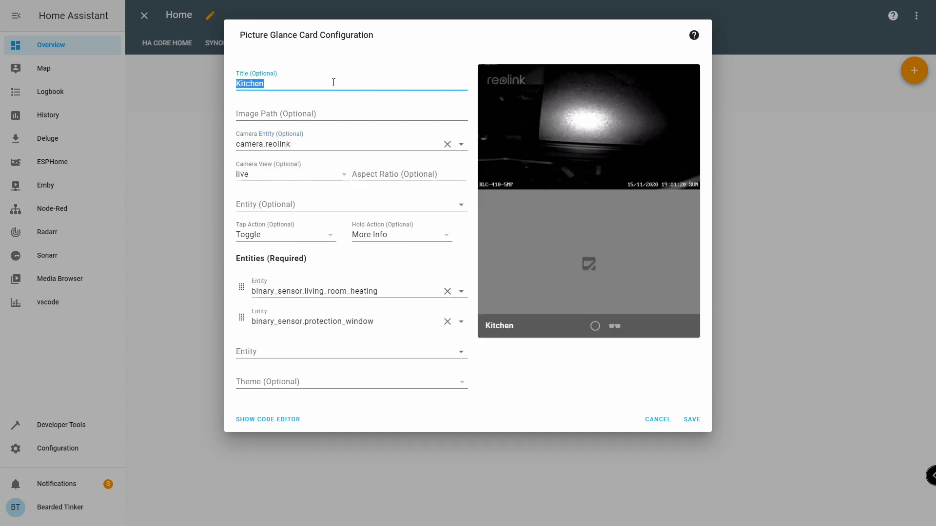
pyautogui.write('3D ')
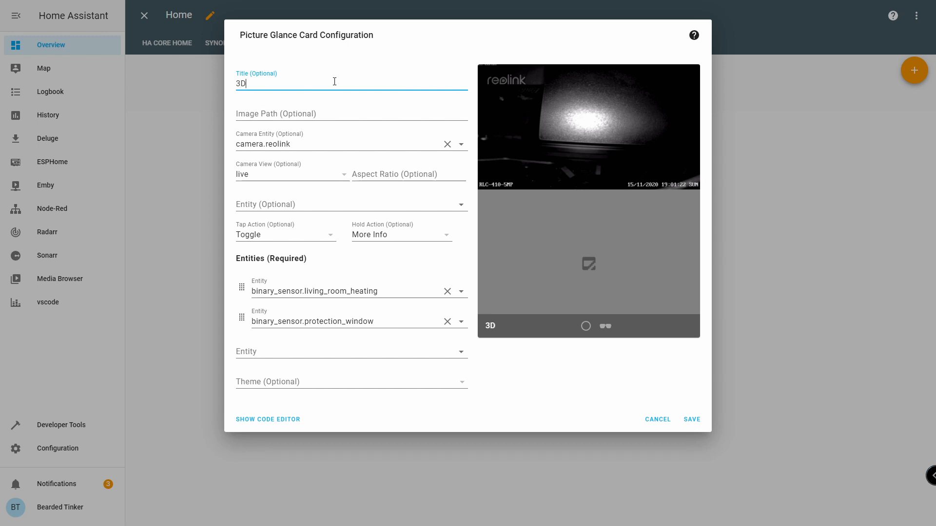
pyautogui.write('printer')
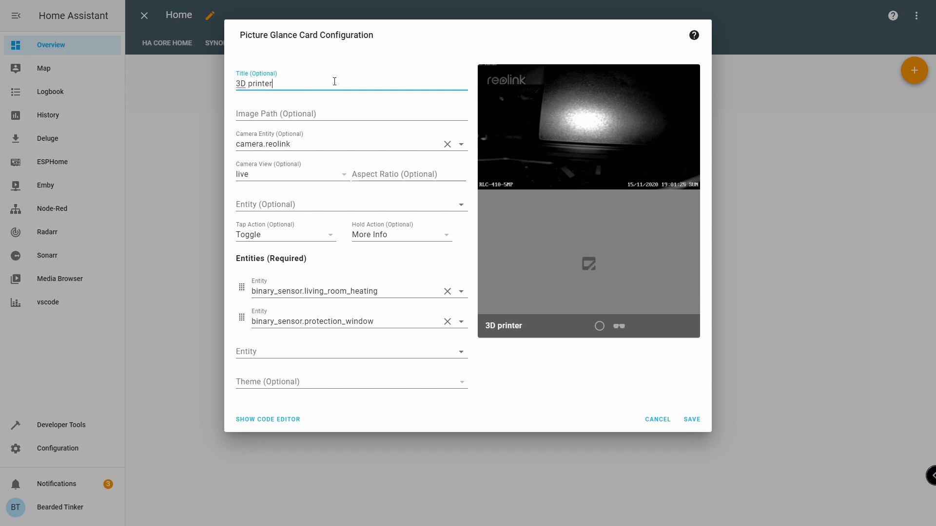
# Replace the card's default entities with switch.reolink_state and save the card.
pyautogui.click(447, 291)
pyautogui.click(447, 291)
pyautogui.click(421, 290)
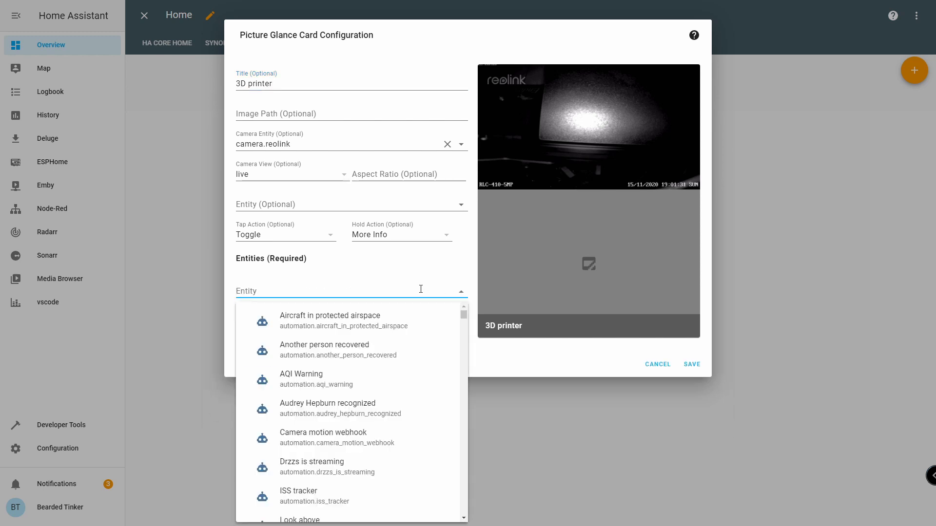
pyautogui.write('reol')
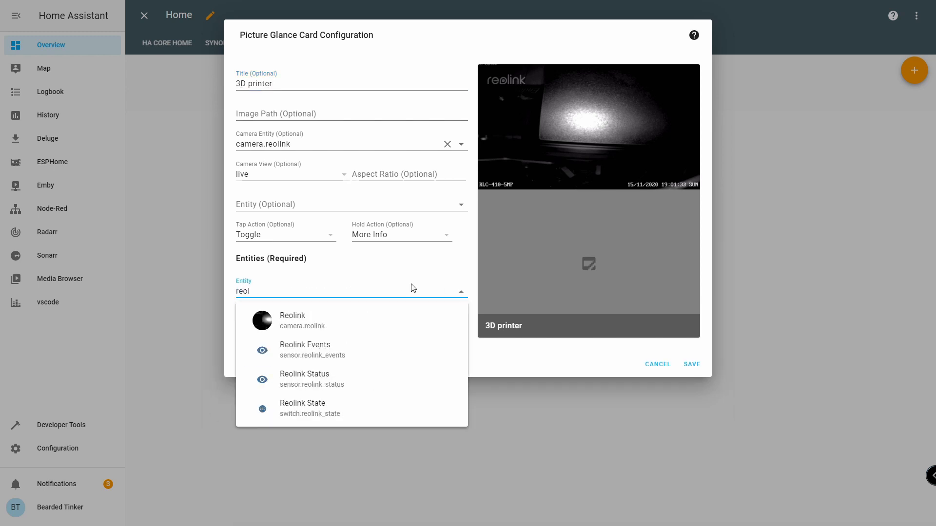
pyautogui.click(336, 410)
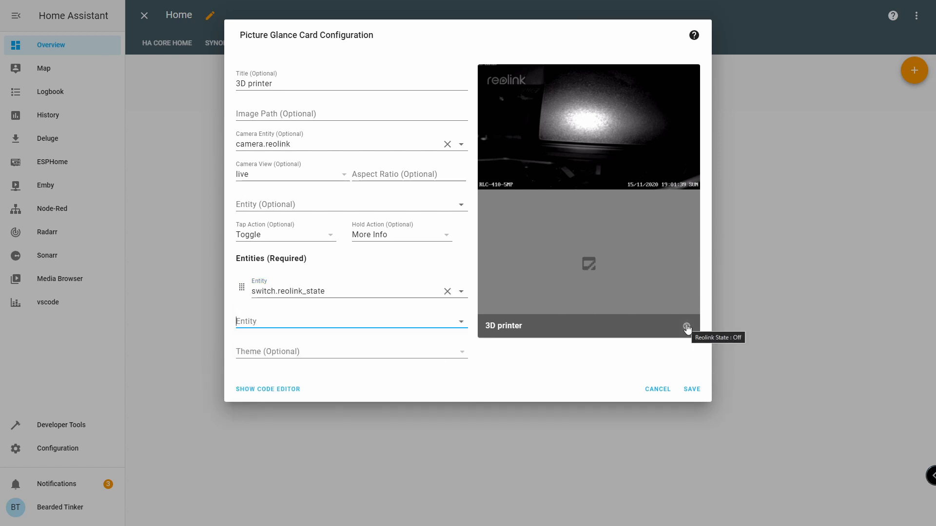
pyautogui.click(691, 390)
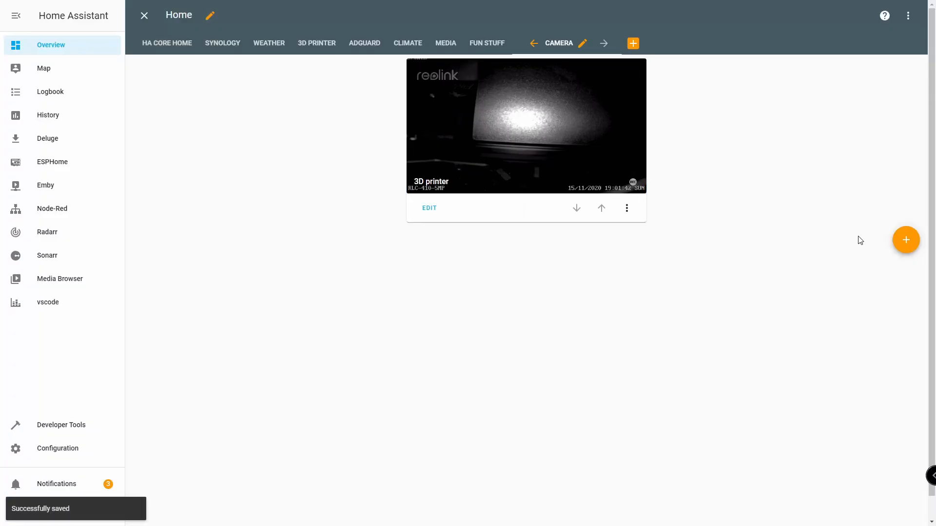
# Create an Entities card listing sensor.reolink_events and sensor.reolink_status, removing the extra third entity.
pyautogui.click(906, 241)
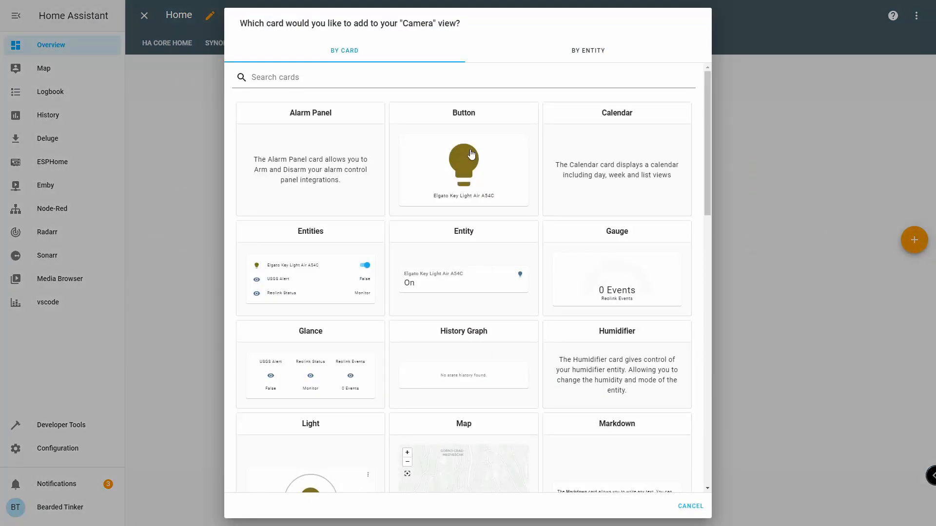
pyautogui.click(324, 276)
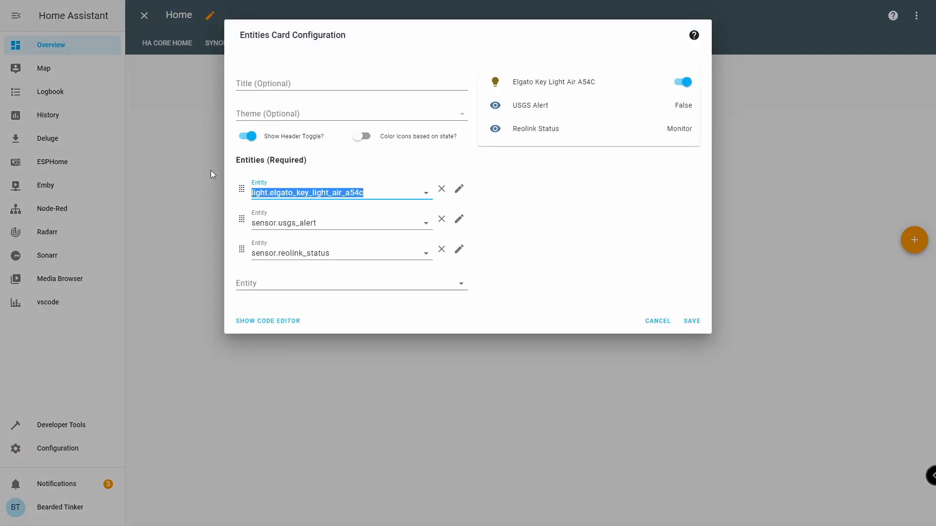
pyautogui.write('reo')
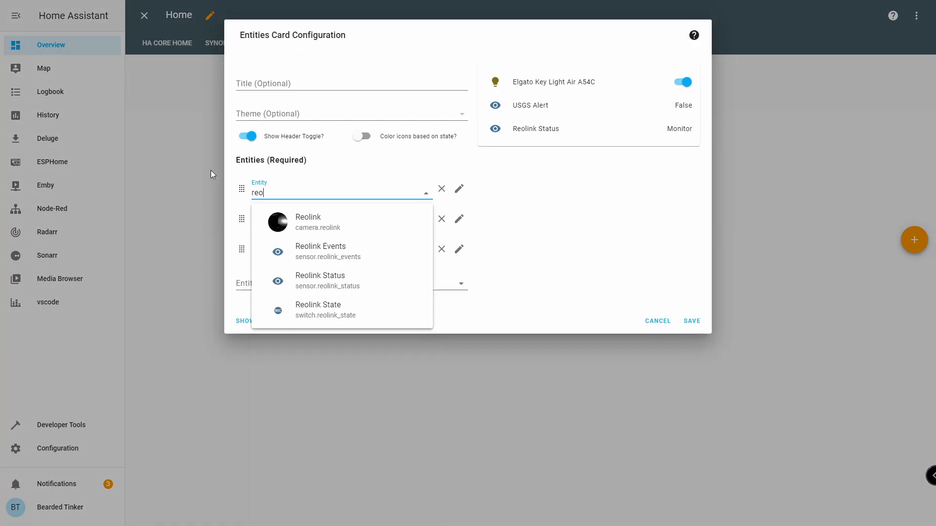
pyautogui.click(337, 264)
pyautogui.click(329, 222)
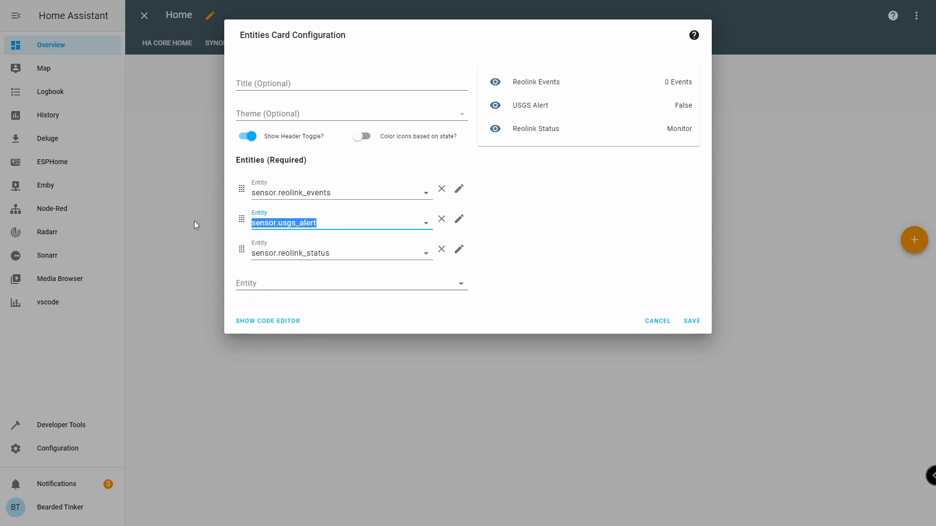
pyautogui.write('reo')
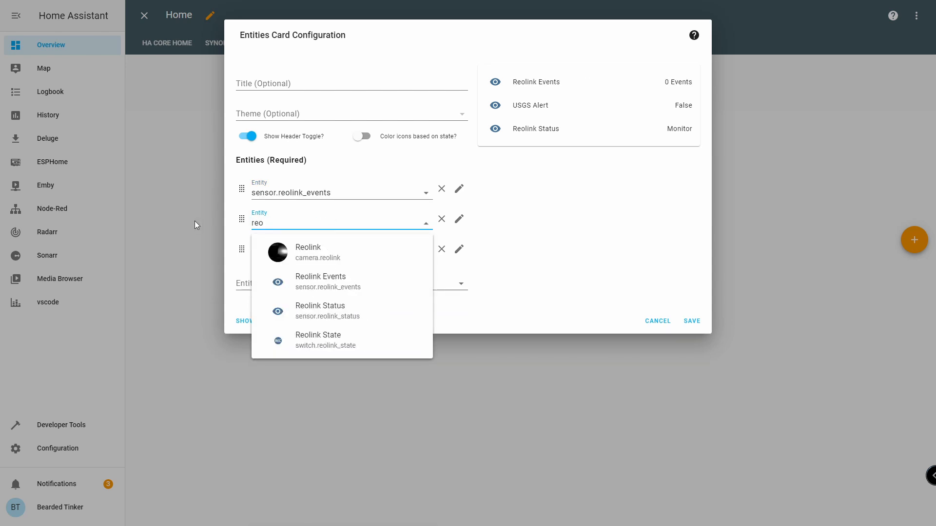
pyautogui.click(341, 315)
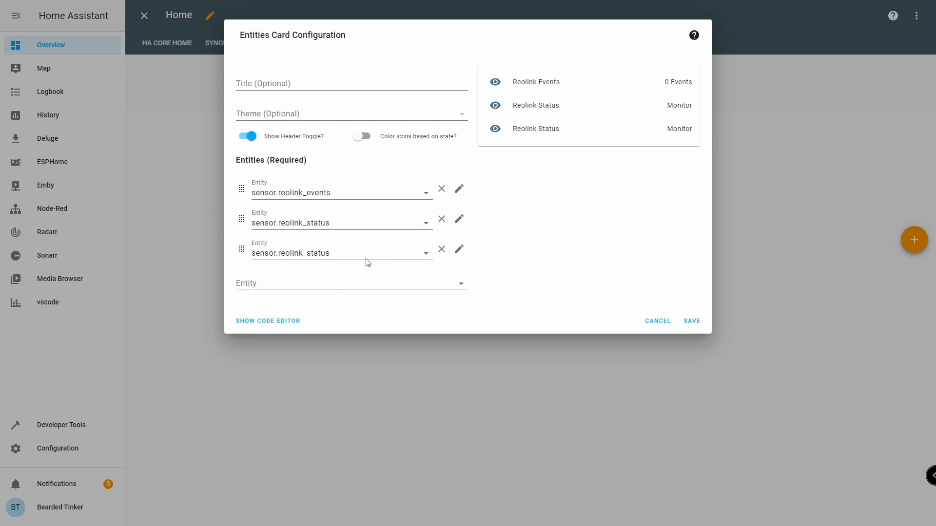
pyautogui.click(252, 252)
pyautogui.click(247, 249)
pyautogui.click(442, 249)
# Title the card 'Camera status', save it, and exit dashboard editing.
pyautogui.click(288, 83)
pyautogui.write('Camera')
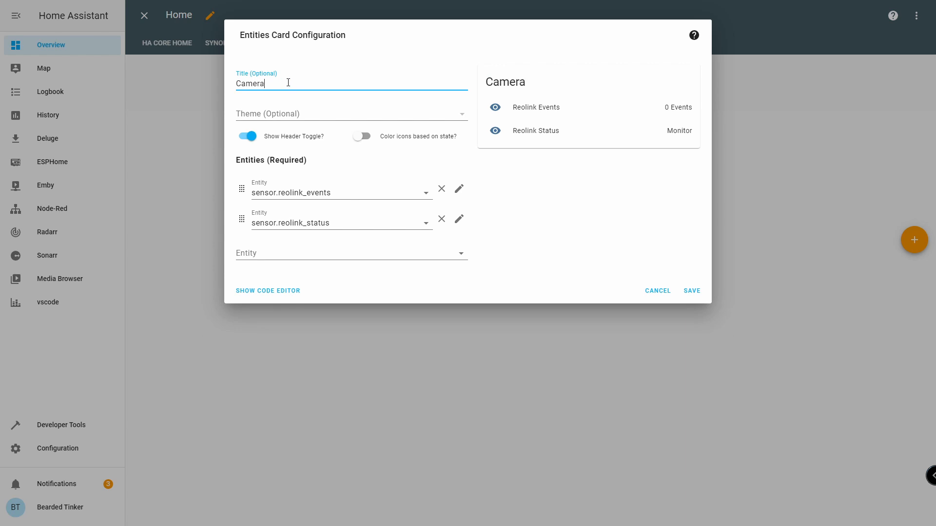
pyautogui.write(' status')
pyautogui.click(692, 291)
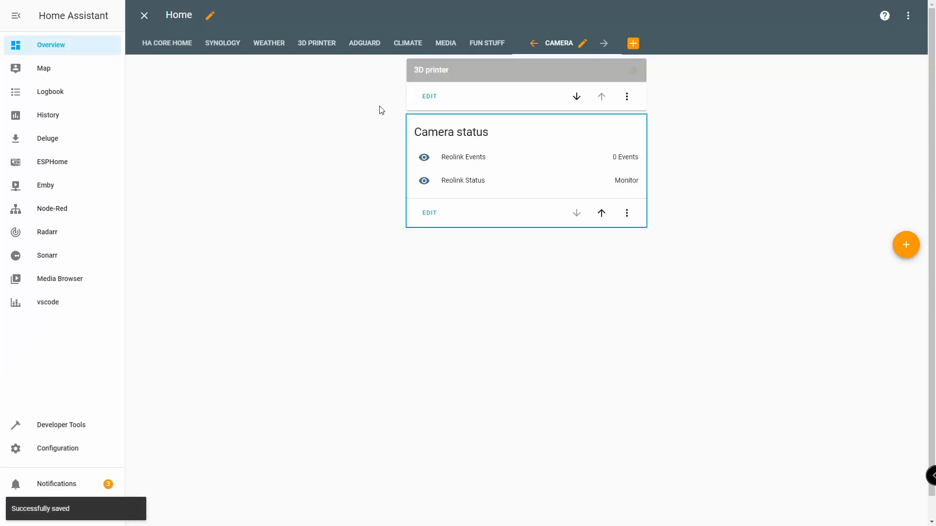
pyautogui.click(144, 16)
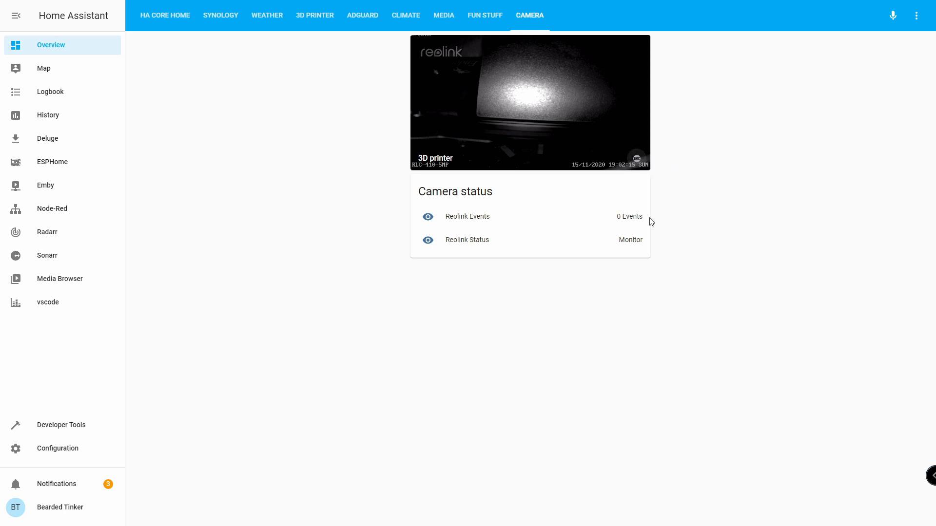
pyautogui.click(472, 223)
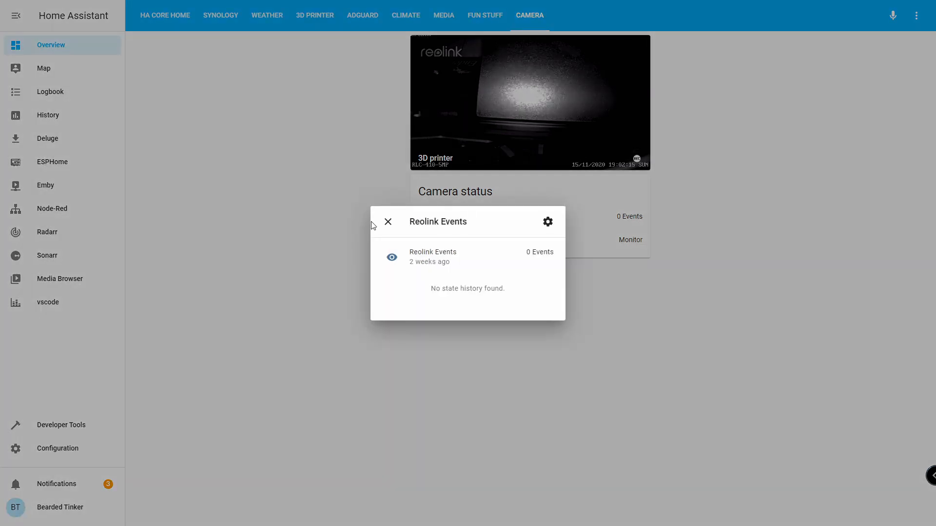
pyautogui.click(388, 222)
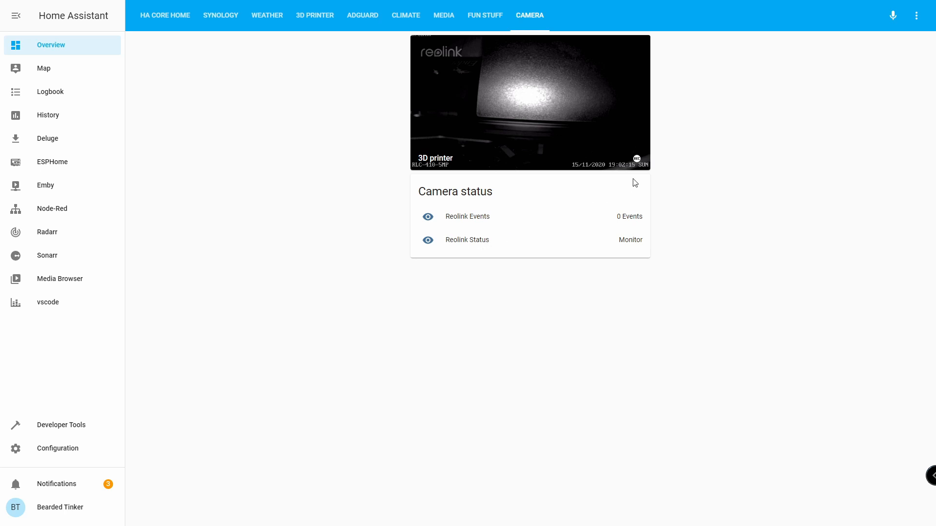
pyautogui.click(637, 158)
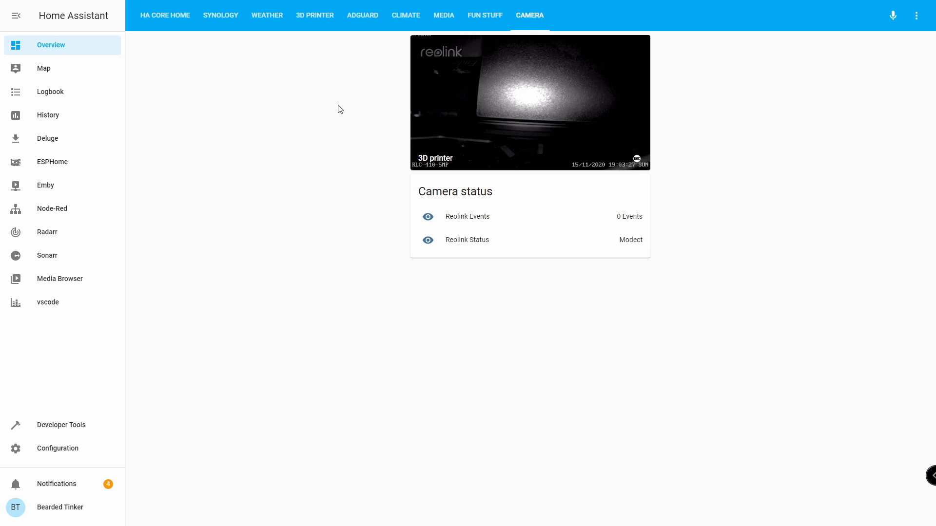